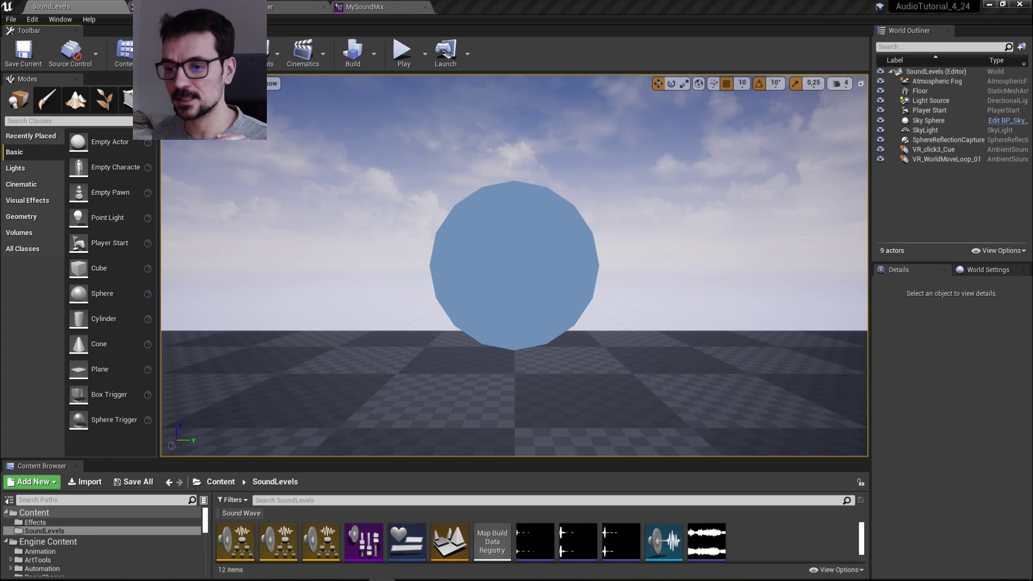
Step: Play-test the level, turning Music fully down, SFX down then back up to full
left_click(403, 51)
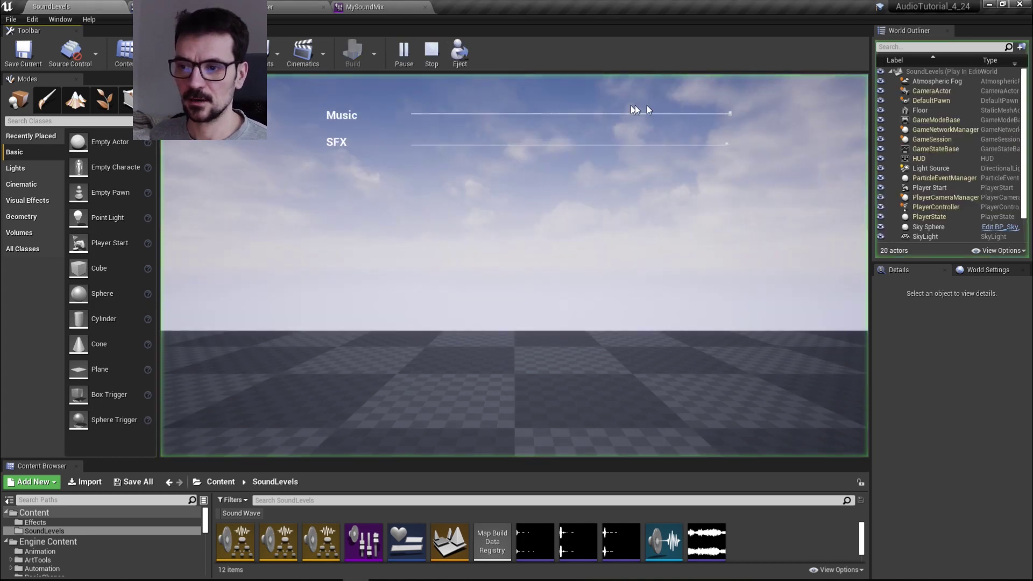
left_click_drag(731, 115, 410, 120)
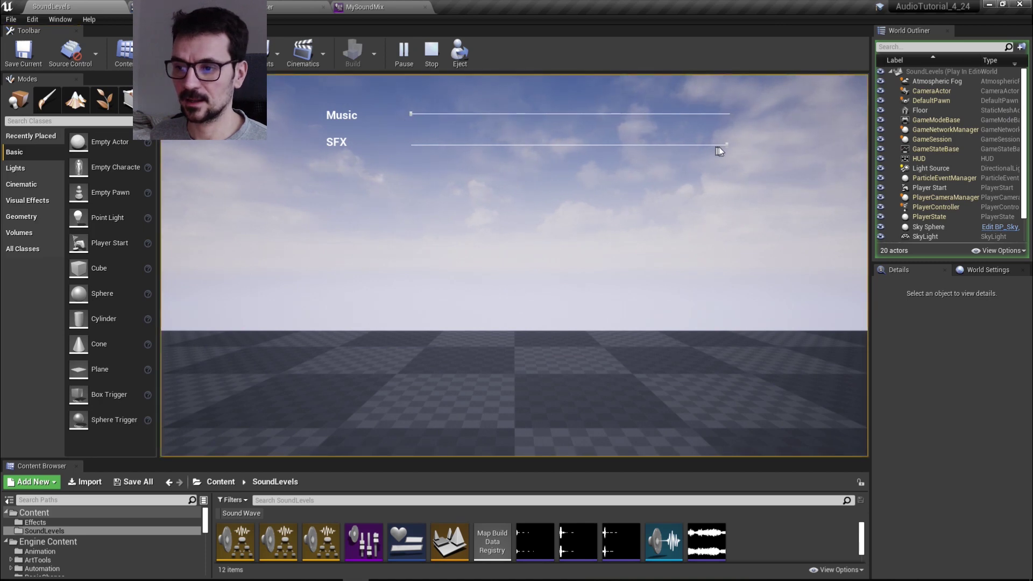
left_click_drag(727, 144, 796, 111)
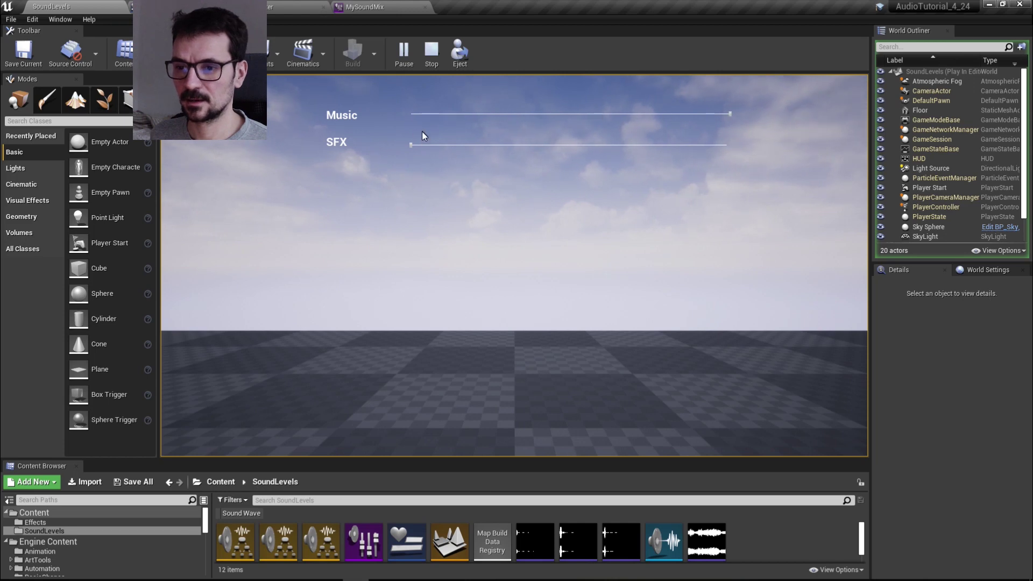
left_click_drag(411, 151, 804, 157)
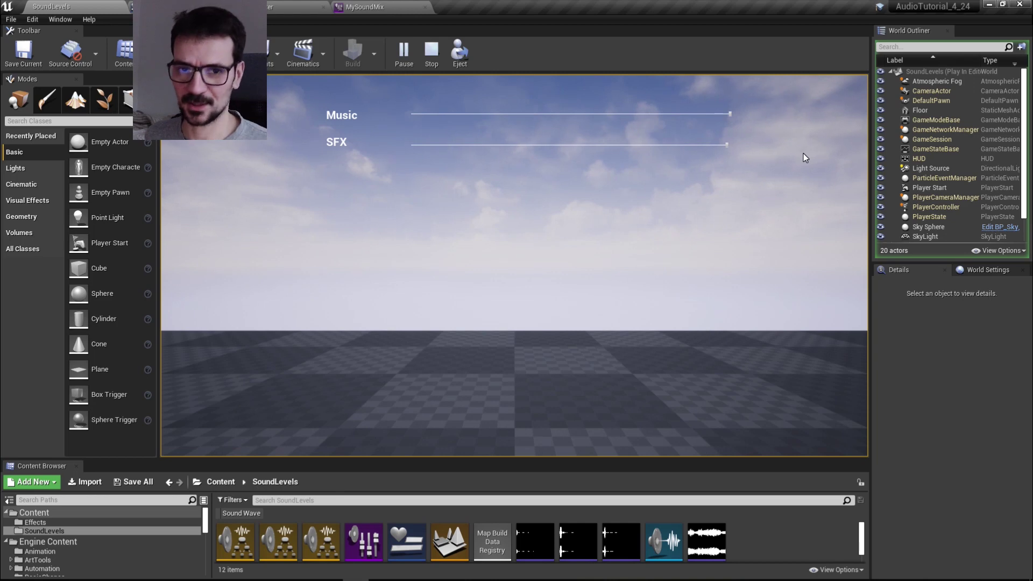
left_click(432, 51)
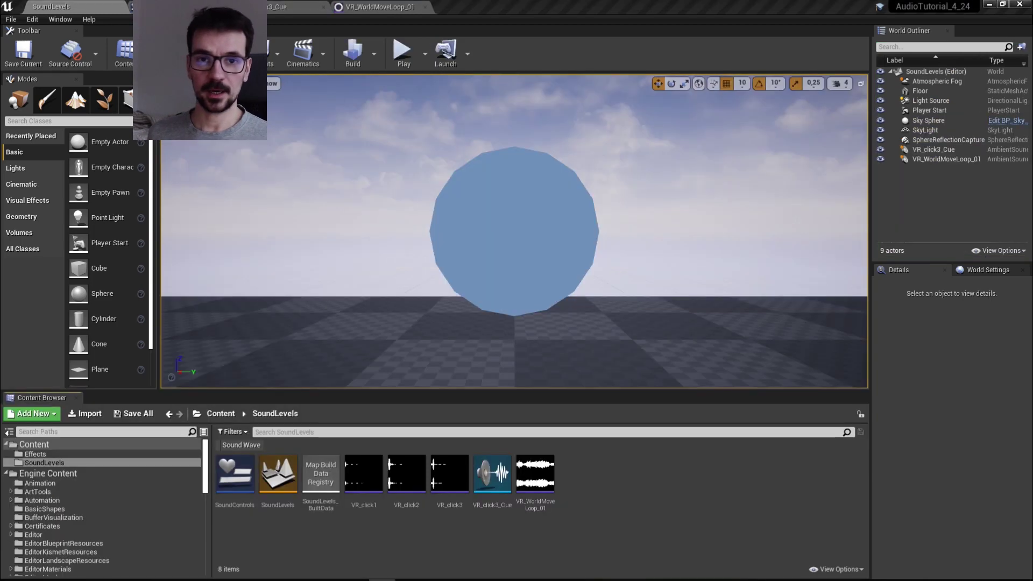
Step: Preview the VR_WorldMoveLoop_01 sound and view its sound wave settings
left_click(534, 475)
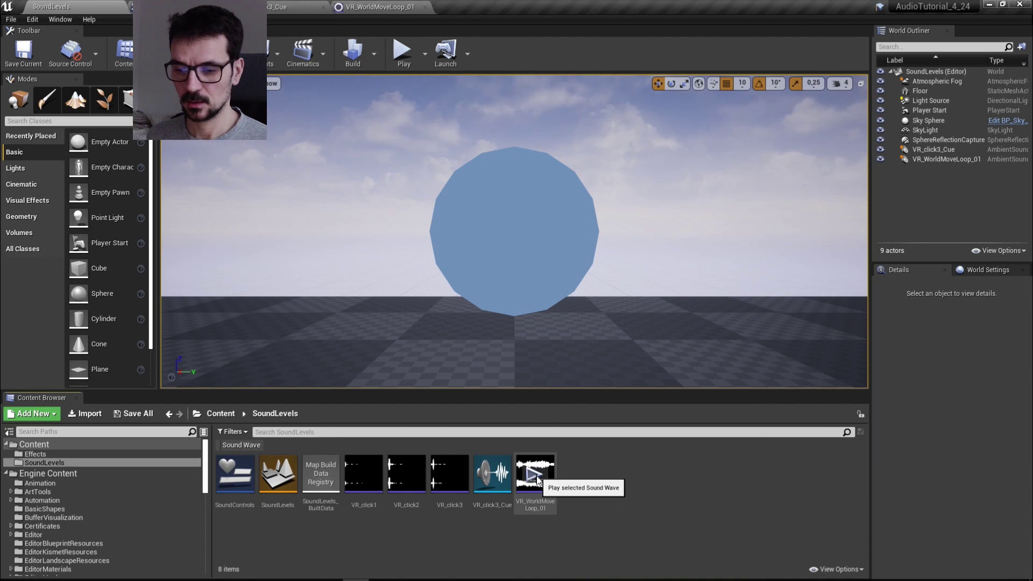
double_click(543, 500)
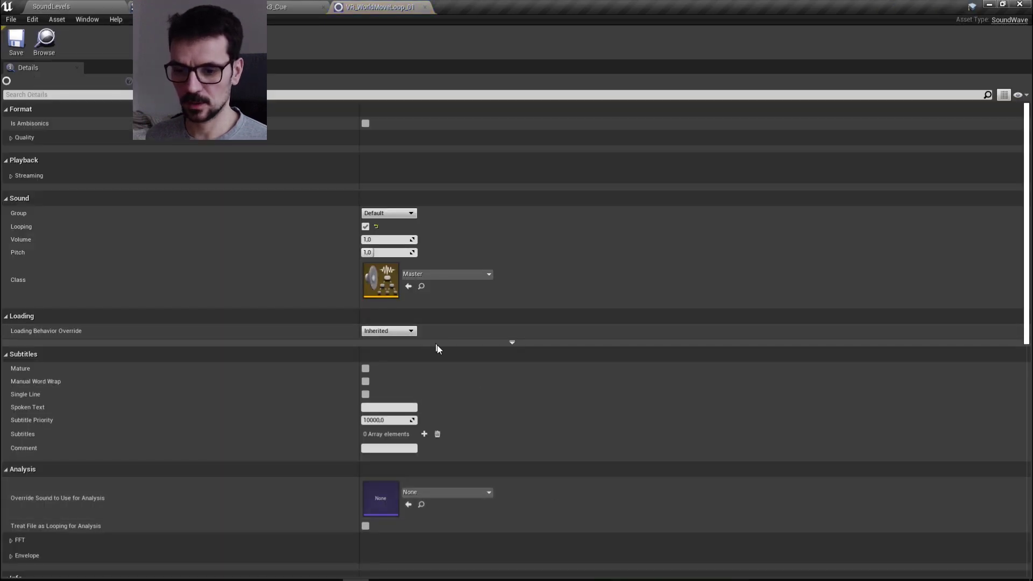
left_click(49, 7)
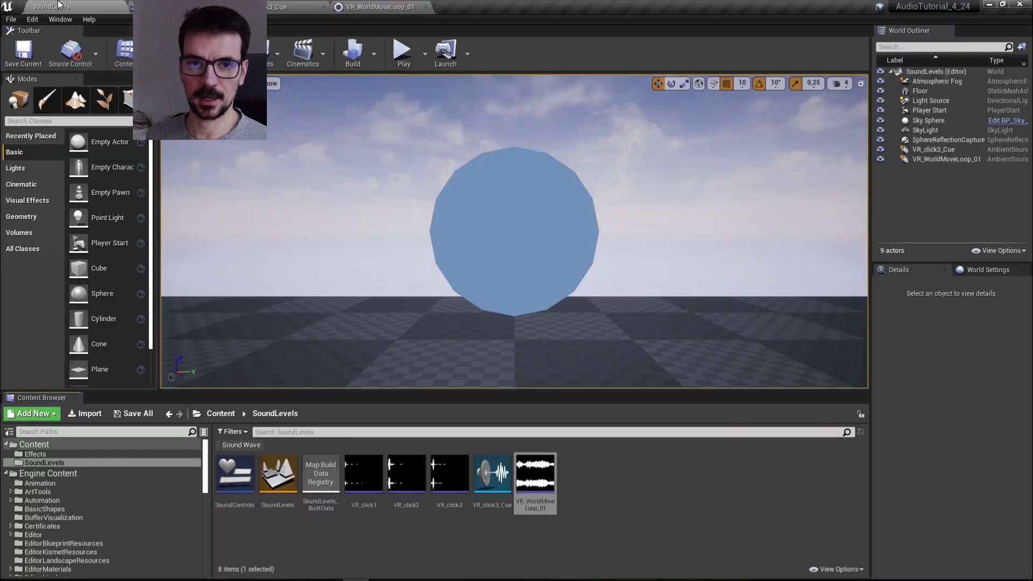
Step: Browse the engine's built-in sound waves, then return to the SoundLevels folder
left_click(68, 474)
scroll(667, 522, "down", 5)
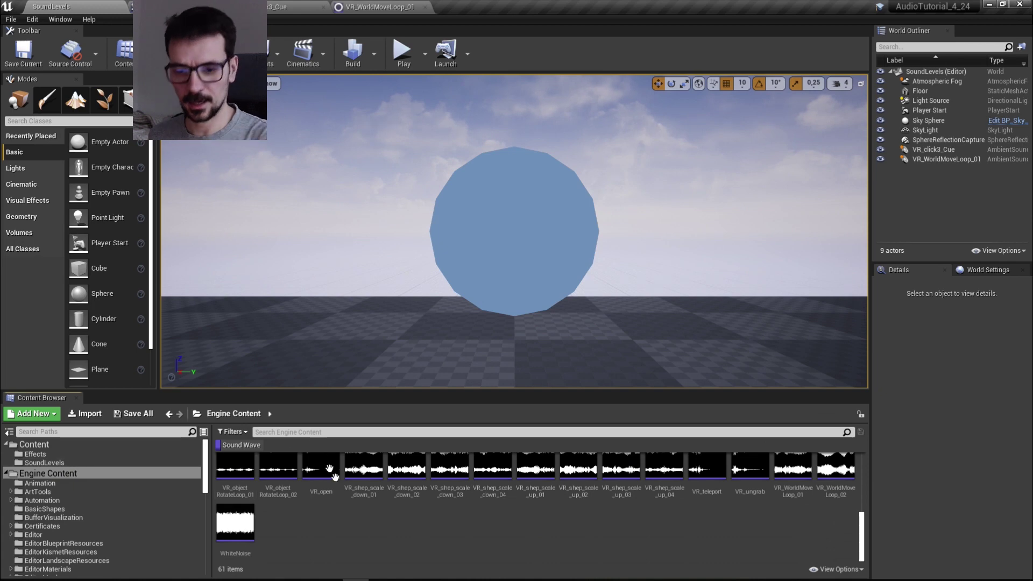
scroll(226, 457, "up", 5)
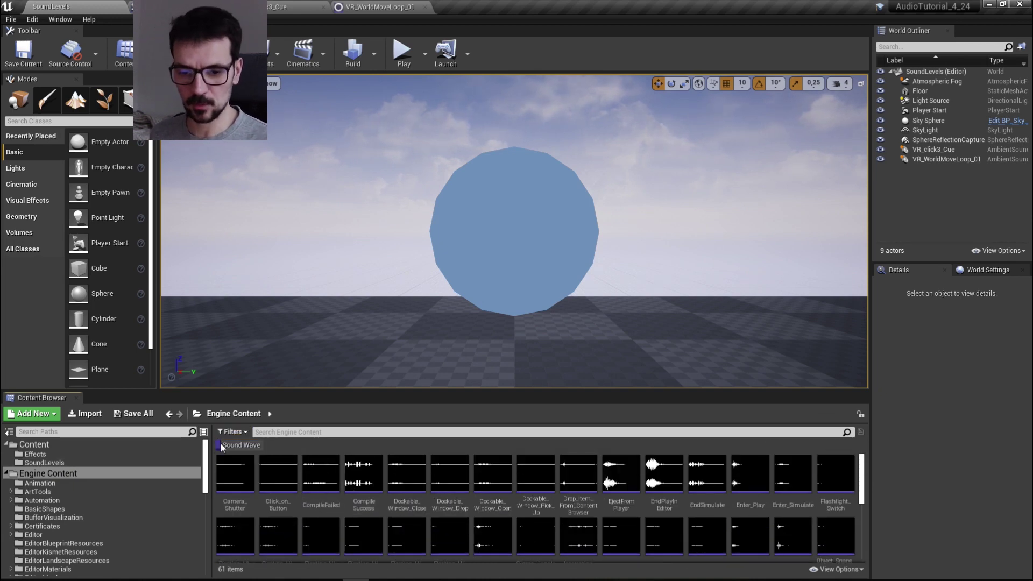
left_click(194, 446)
left_click(43, 462)
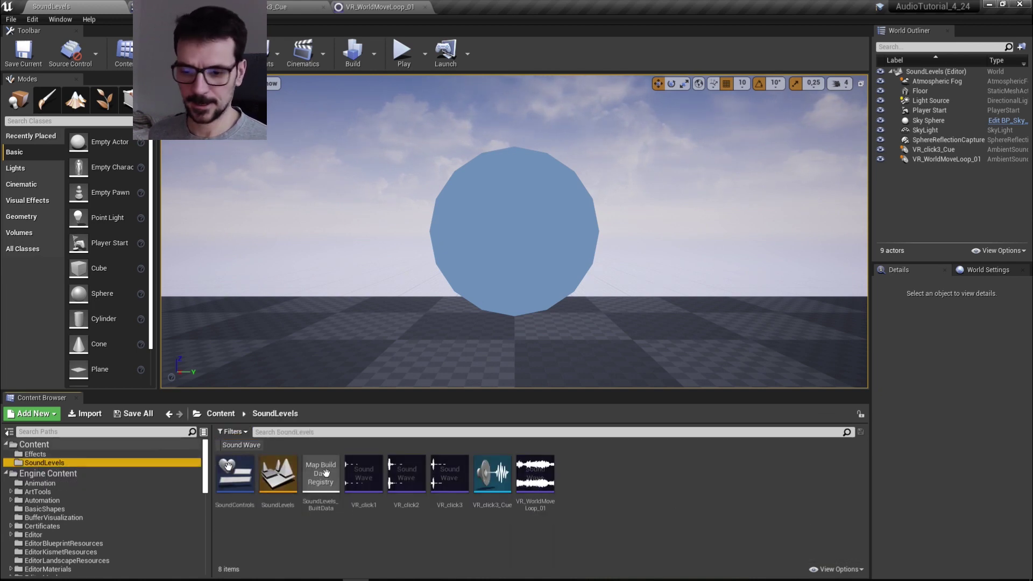
left_click(536, 488)
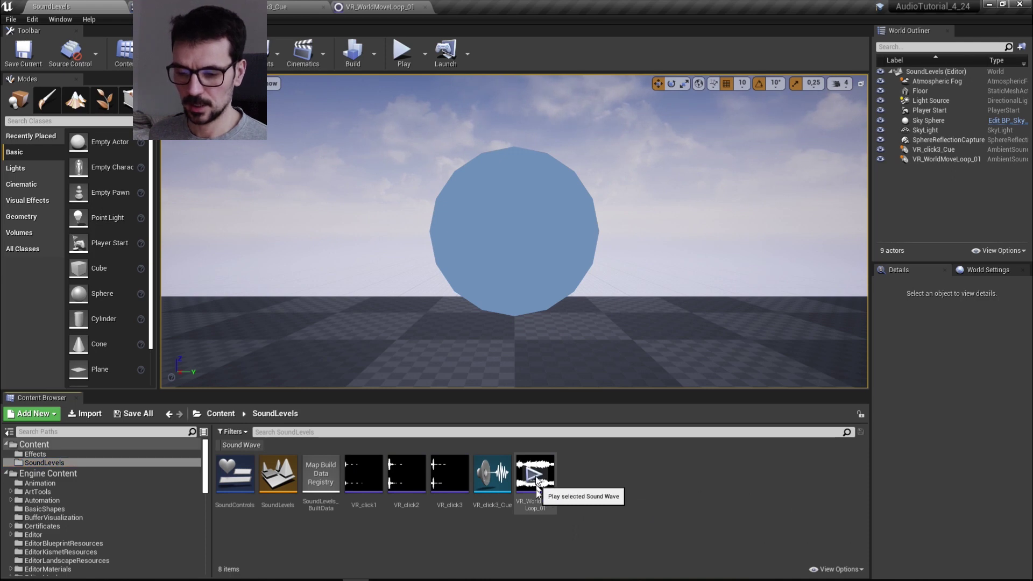
Step: Preview VR_click2 and inspect the nodes of the VR_click3_Cue sound cue graph
left_click(407, 473)
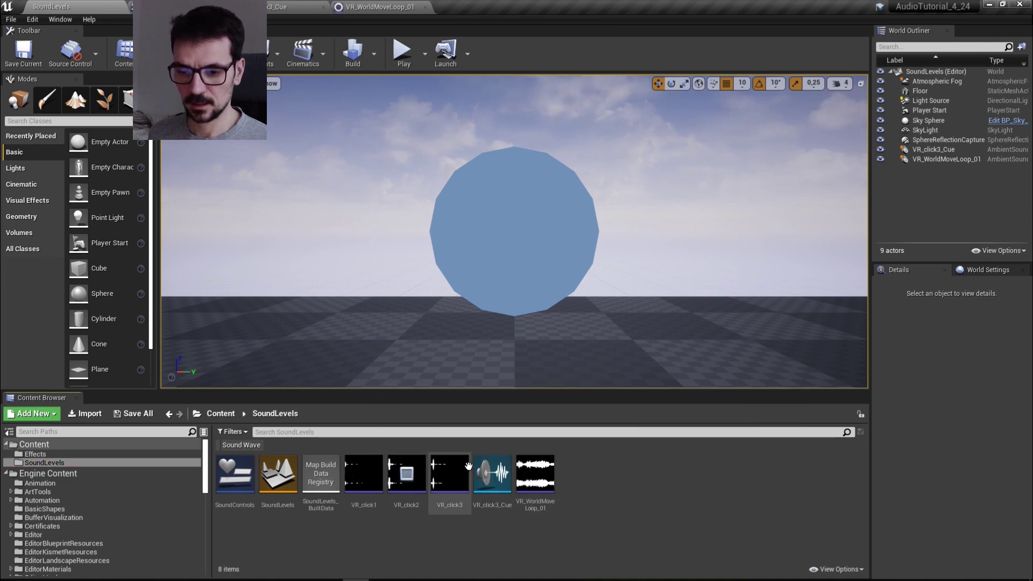
mouse_move(464, 502)
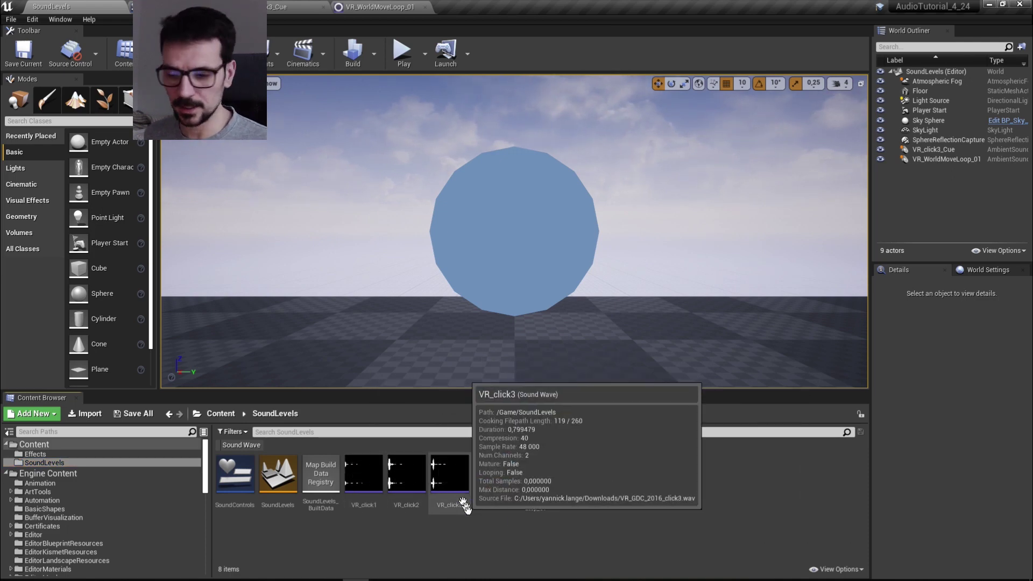
double_click(492, 484)
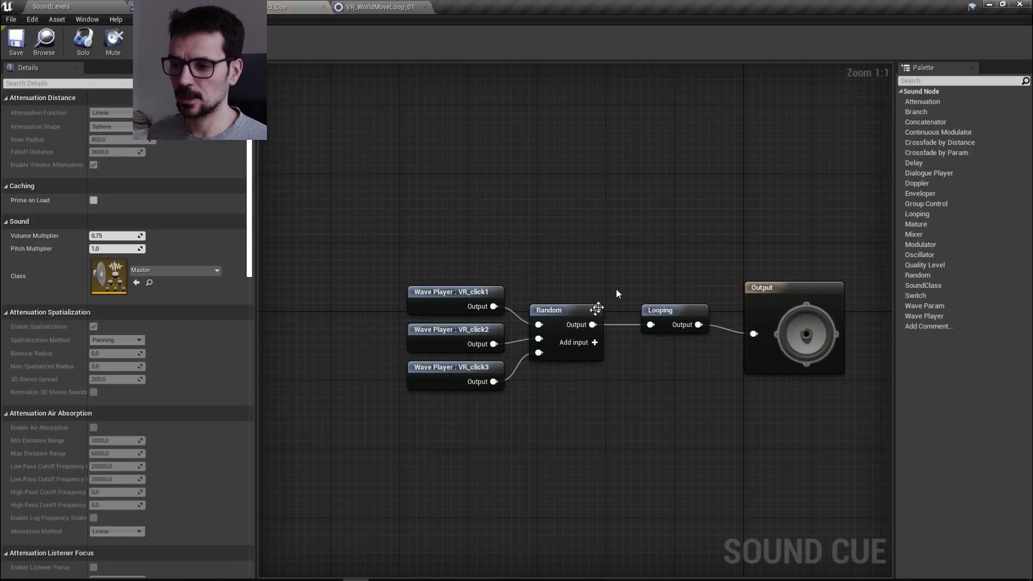
left_click_drag(381, 226, 750, 445)
left_click(750, 445)
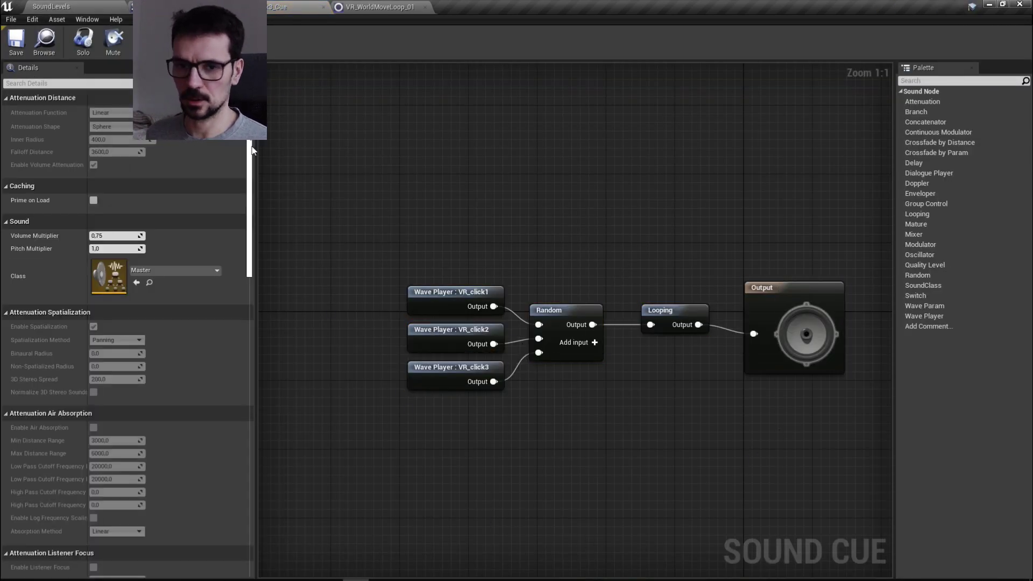
left_click(86, 6)
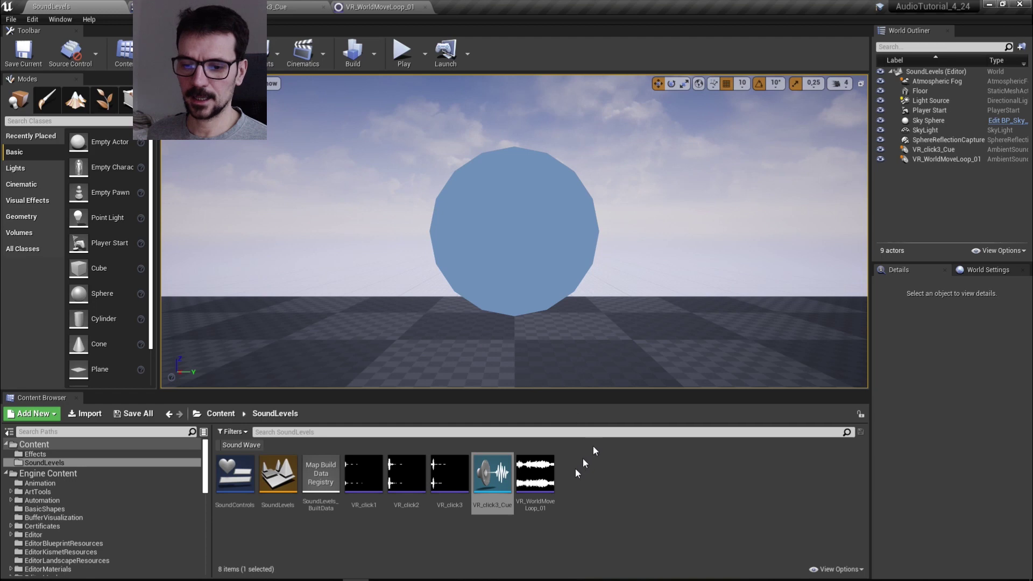
left_click(444, 543)
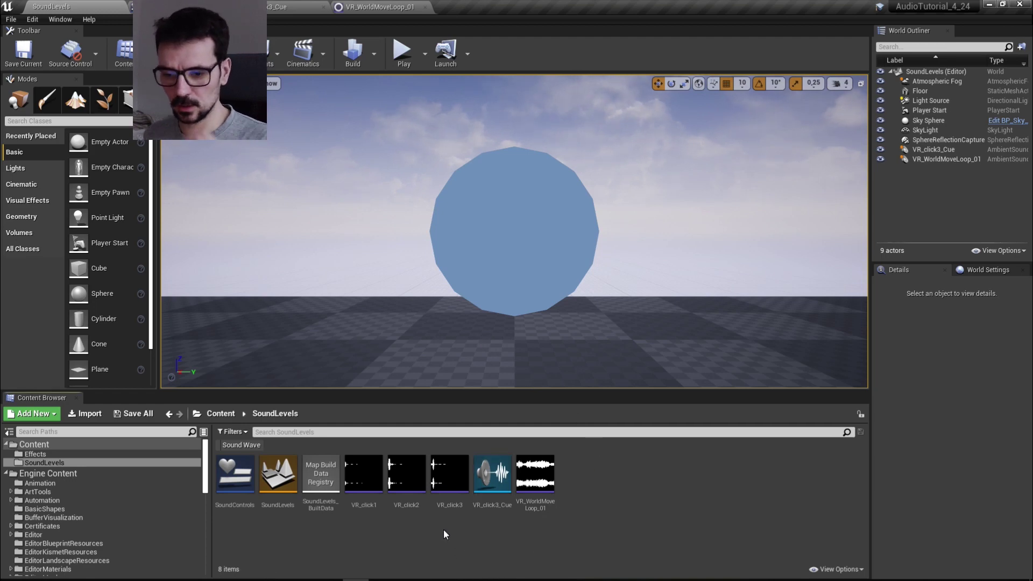
Step: Open SoundControls in the Designer and identify the Music slider and SFX slider Slider_279
double_click(234, 474)
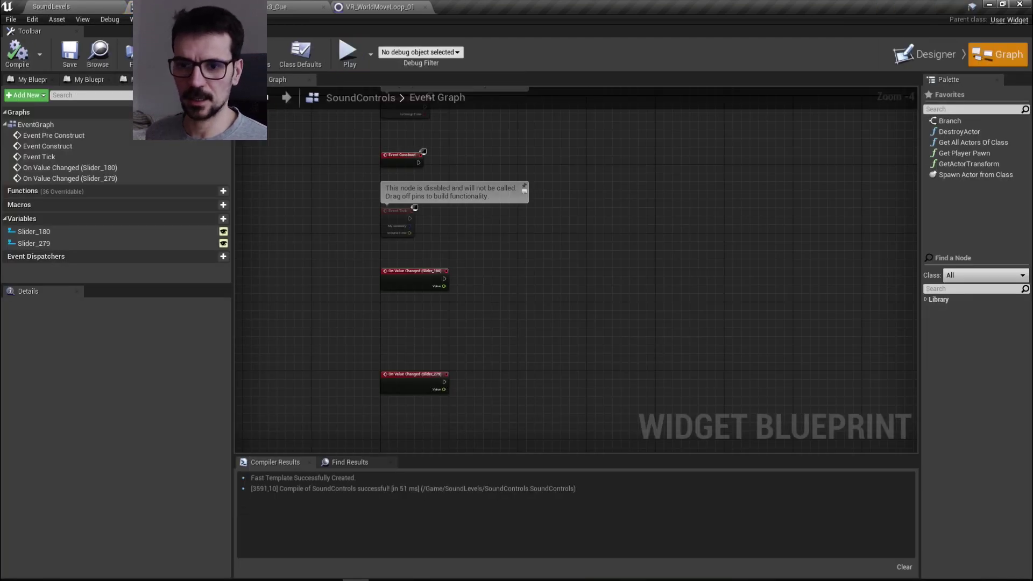
left_click(924, 56)
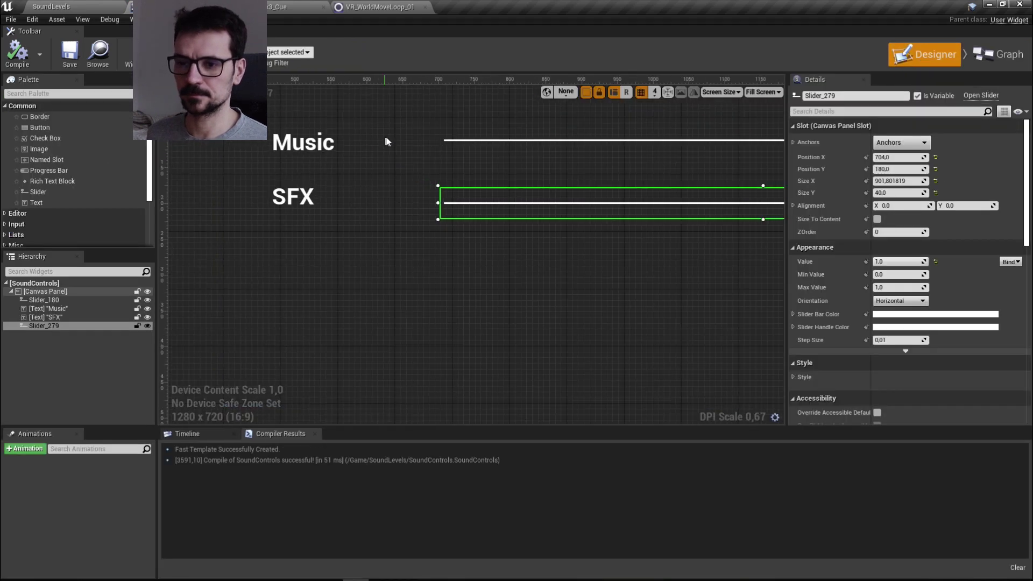
scroll(386, 142, "down", 4)
left_click(453, 193)
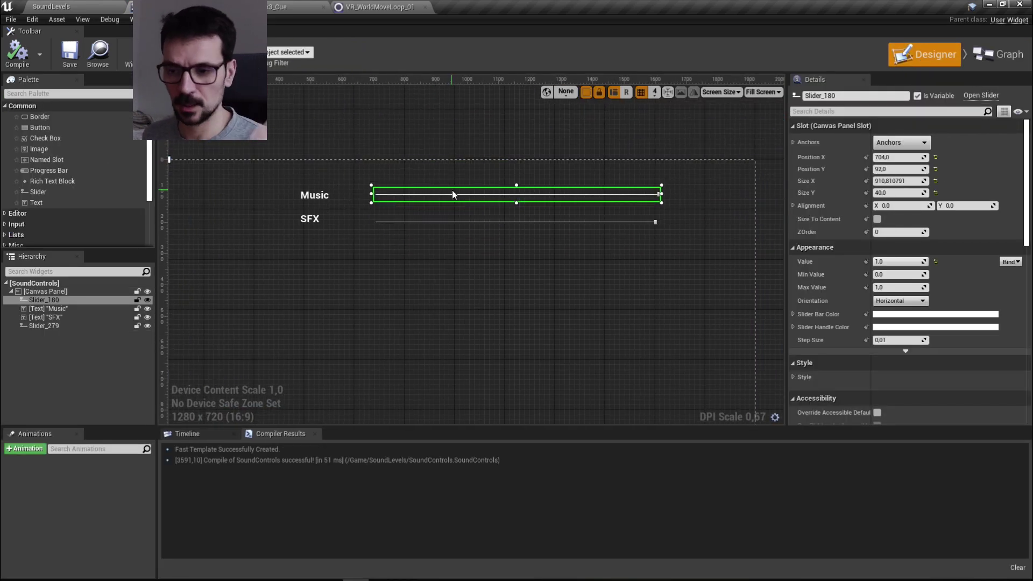
left_click(316, 195)
left_click(312, 219)
left_click(421, 200)
left_click(332, 199)
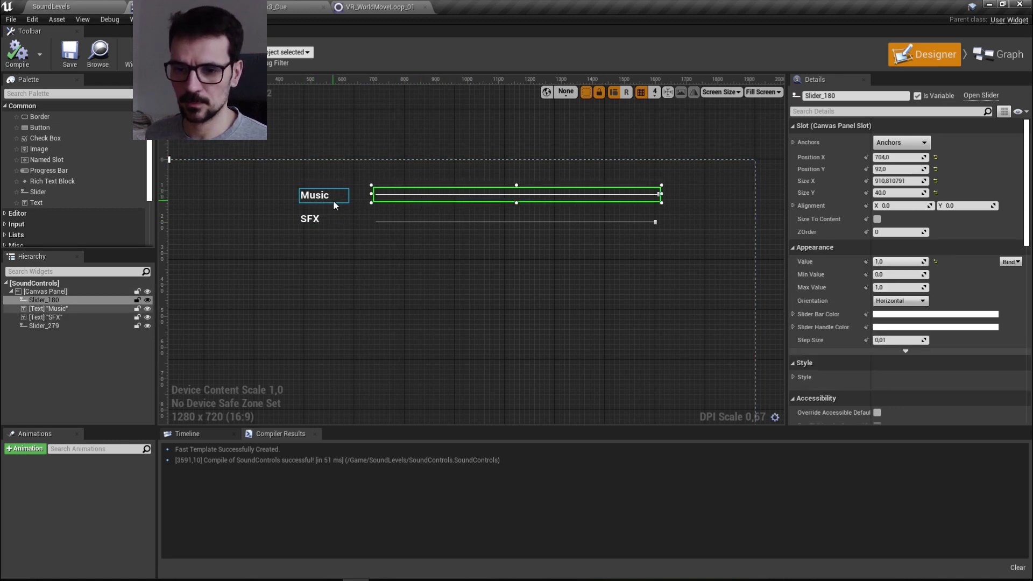
left_click(325, 219)
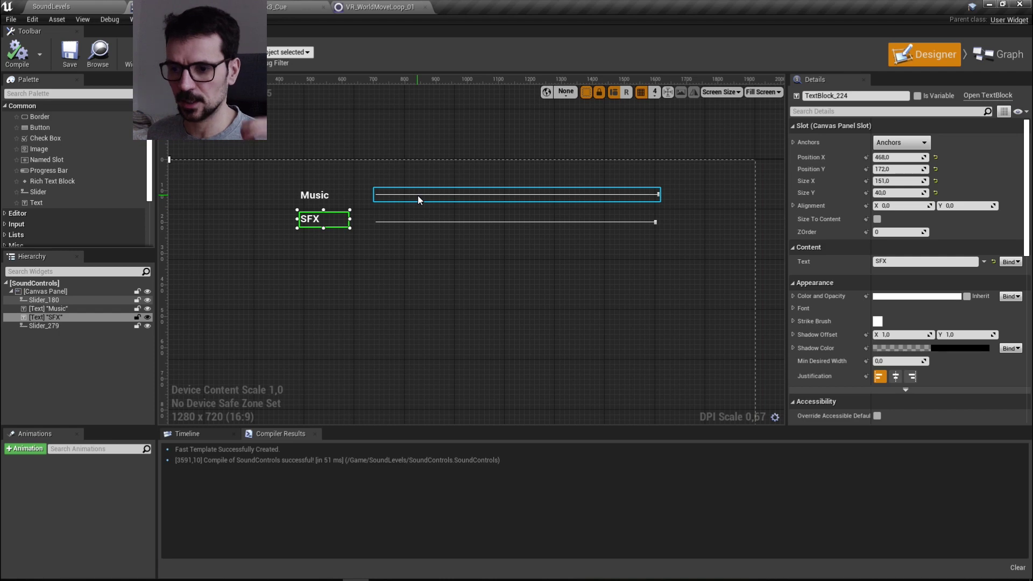
left_click(418, 195)
left_click(434, 222)
Step: Add On Value Changed events for Slider_180 and Slider_279, stacked one below the other
left_click(997, 53)
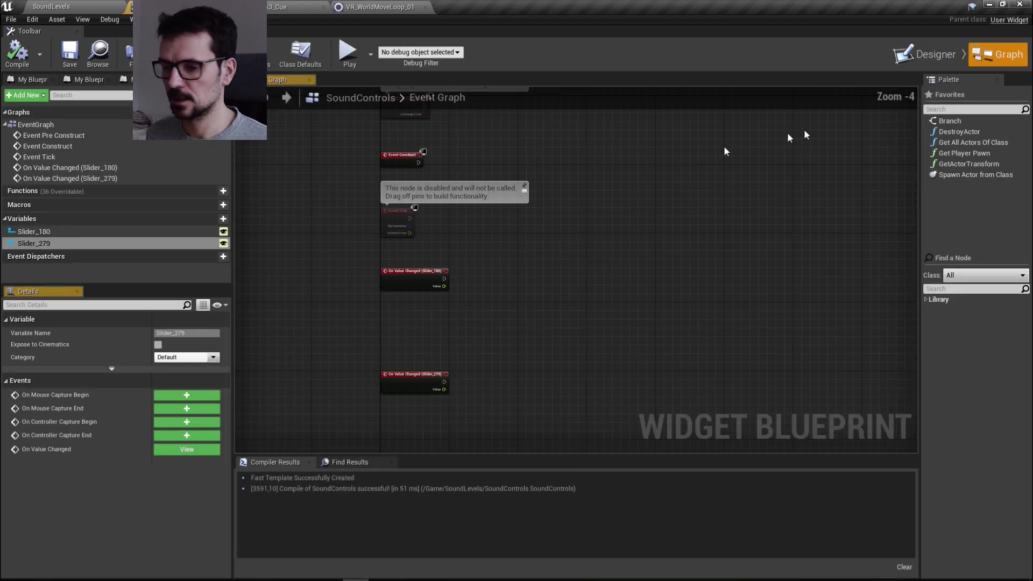
scroll(415, 285, "up", 2)
left_click(419, 189)
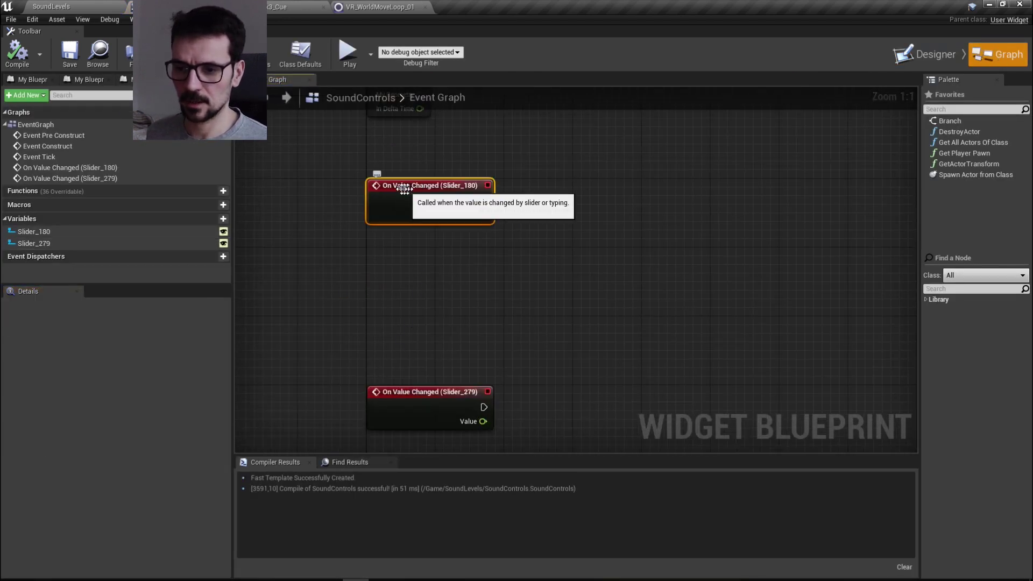
left_click(92, 231)
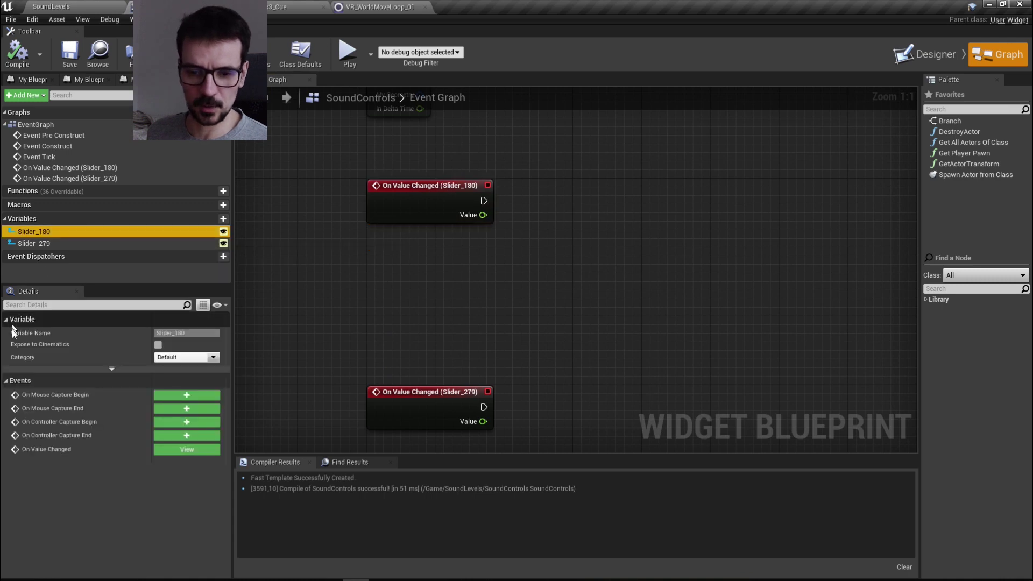
left_click(199, 449)
left_click(69, 242)
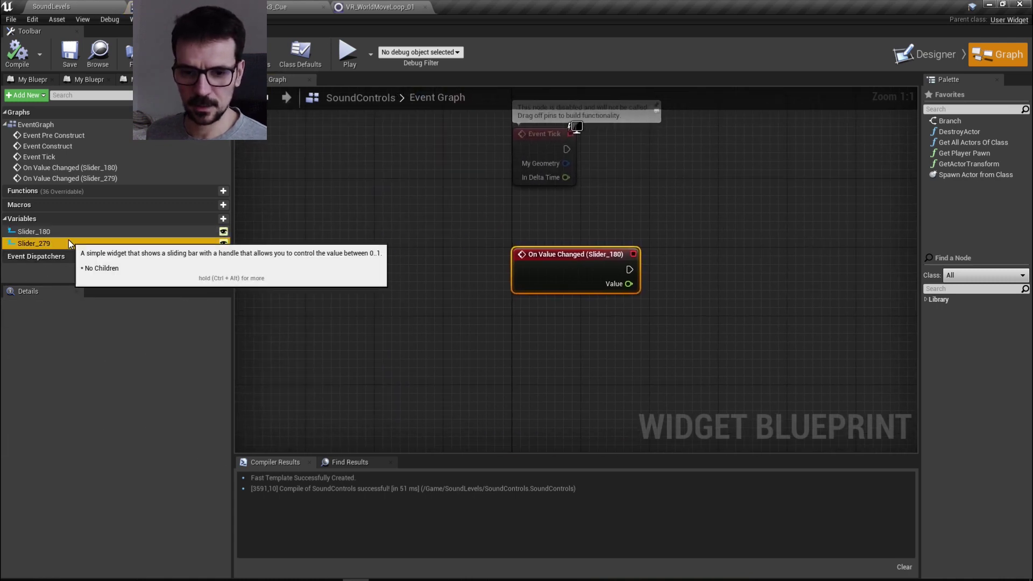
left_click(186, 450)
right_click_drag(530, 288, 345, 403)
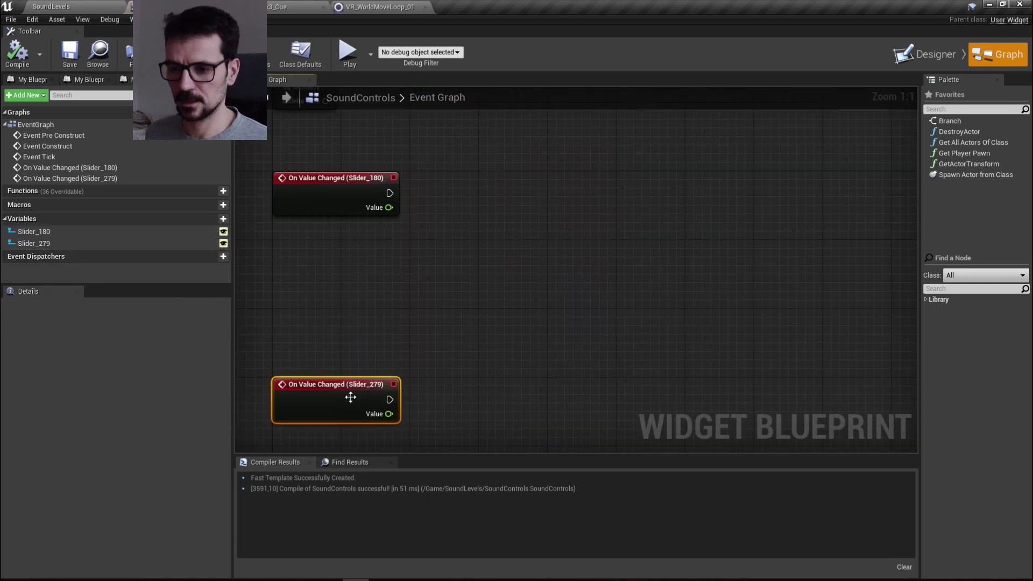
left_click_drag(344, 403, 347, 293)
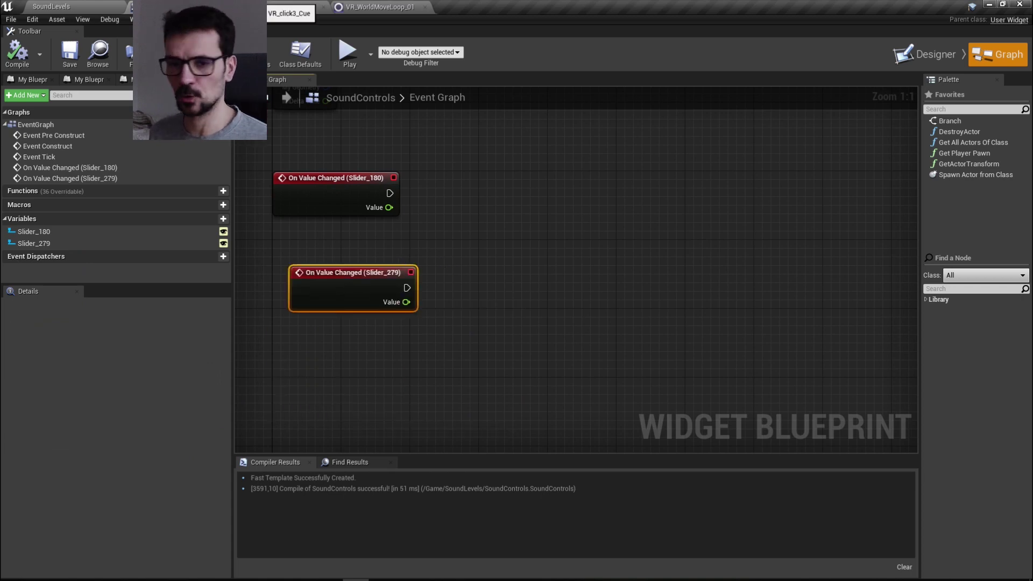
left_click(90, 6)
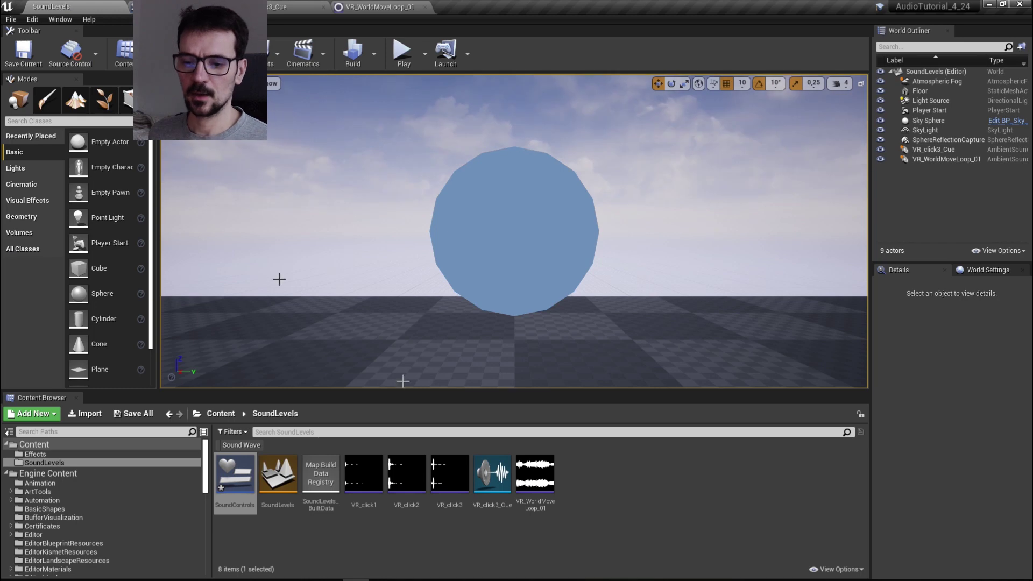
Step: Open VR_WorldMoveLoop_01 and browse from its Sound Class to Master in EngineSounds
left_click(655, 482)
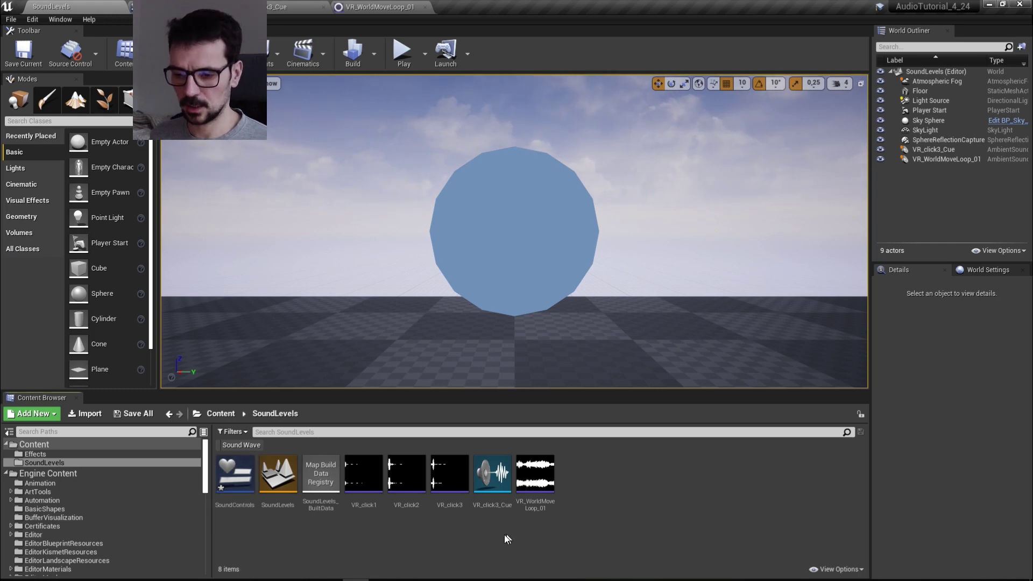
double_click(540, 512)
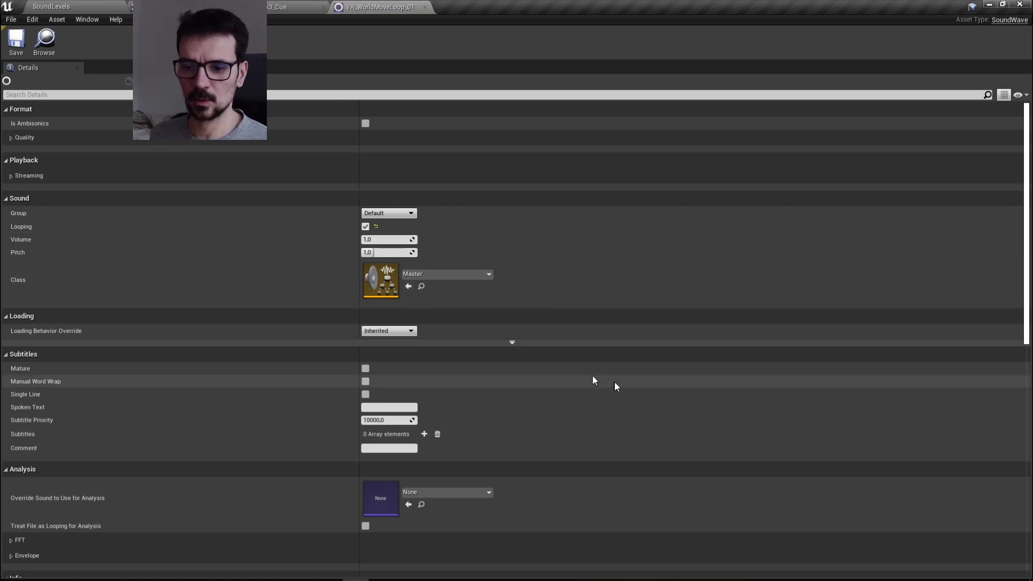
left_click(420, 286)
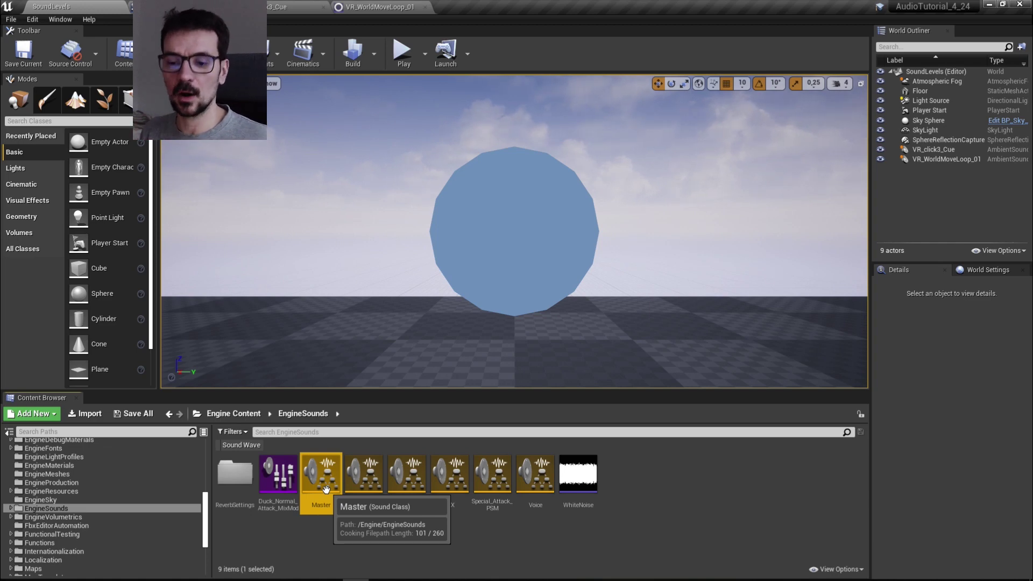
Step: Navigate from Engine Content back to the project's SoundLevels folder
left_click(226, 414)
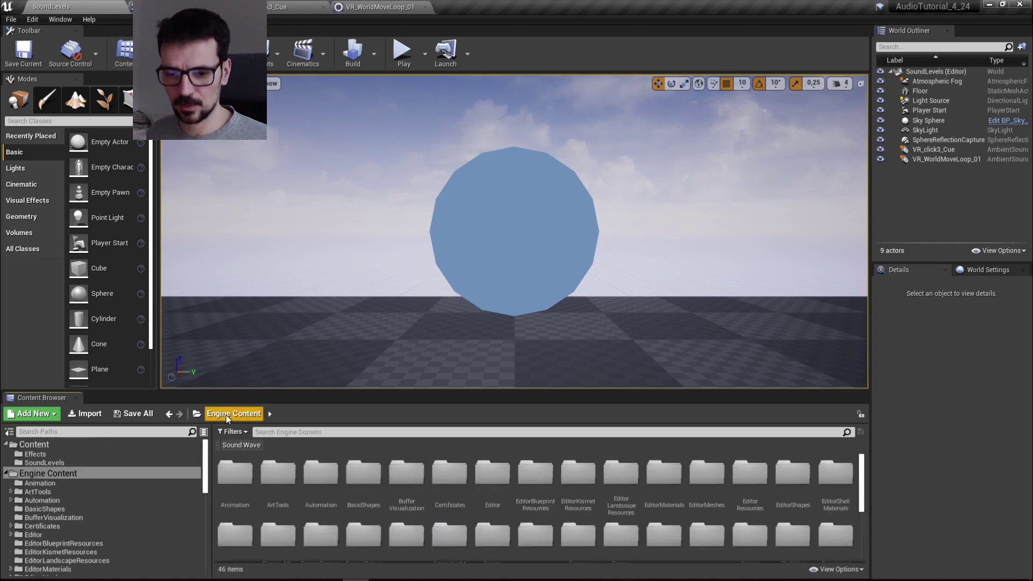
left_click(47, 460)
left_click(44, 445)
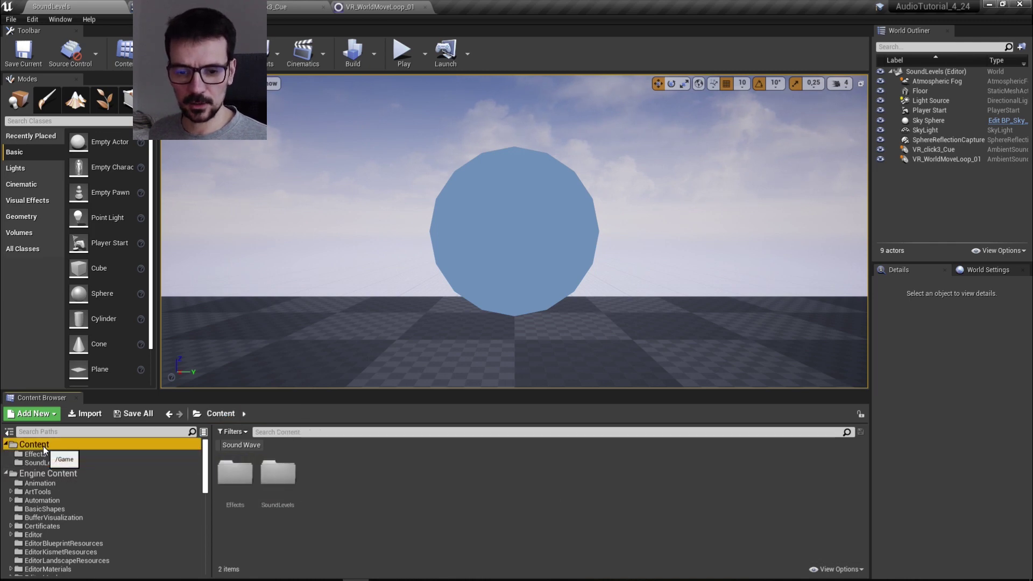
left_click(68, 463)
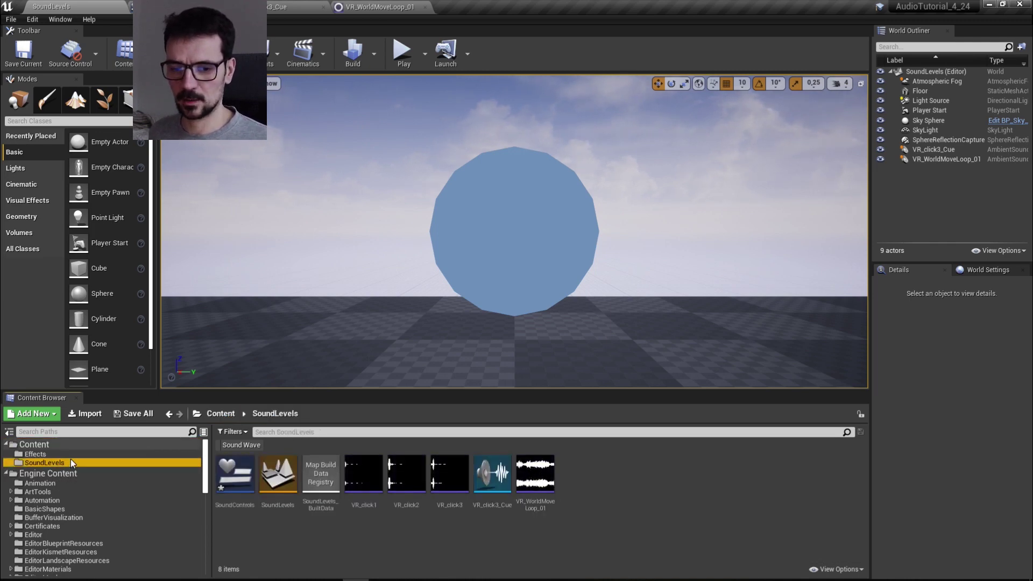
Step: Create a new Sound Class named MyMaster in SoundLevels
left_click(645, 490)
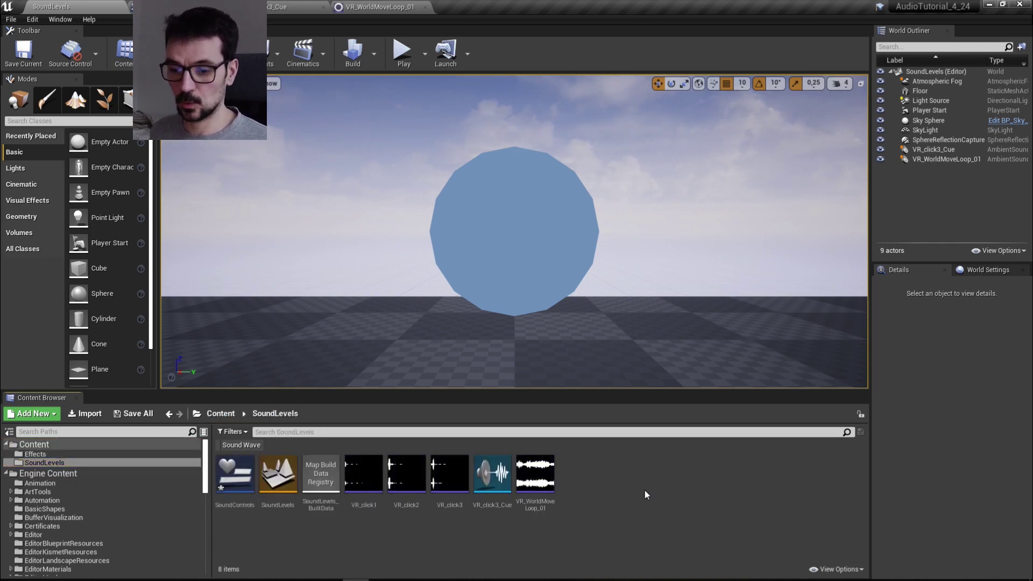
right_click(614, 477)
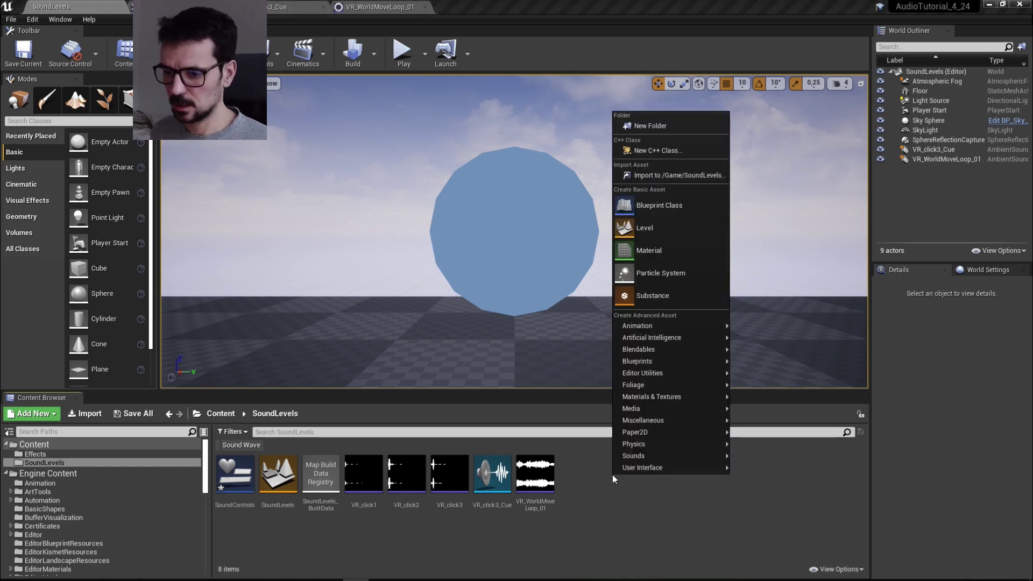
mouse_move(658, 461)
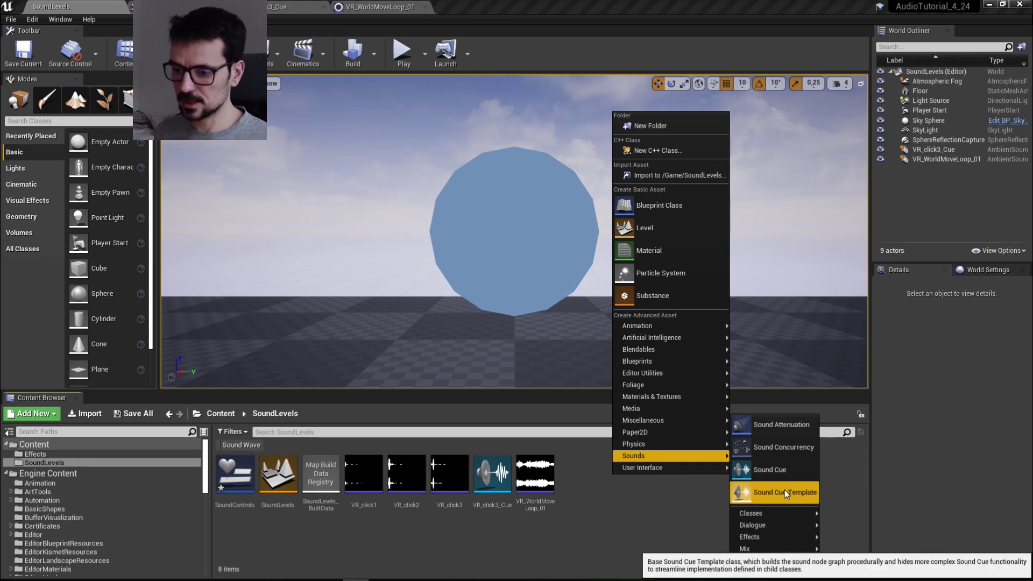
mouse_move(790, 520)
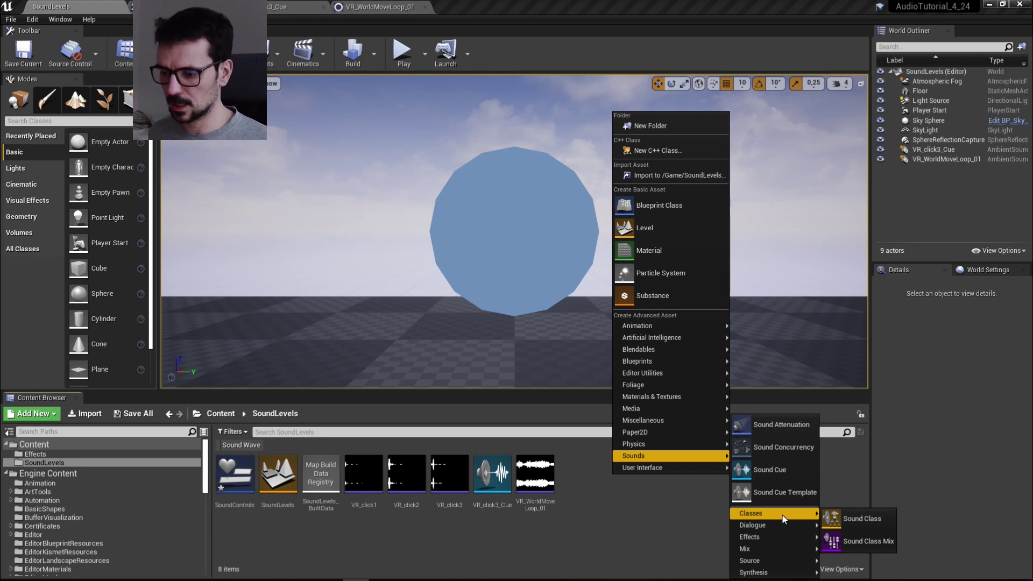
left_click(843, 516)
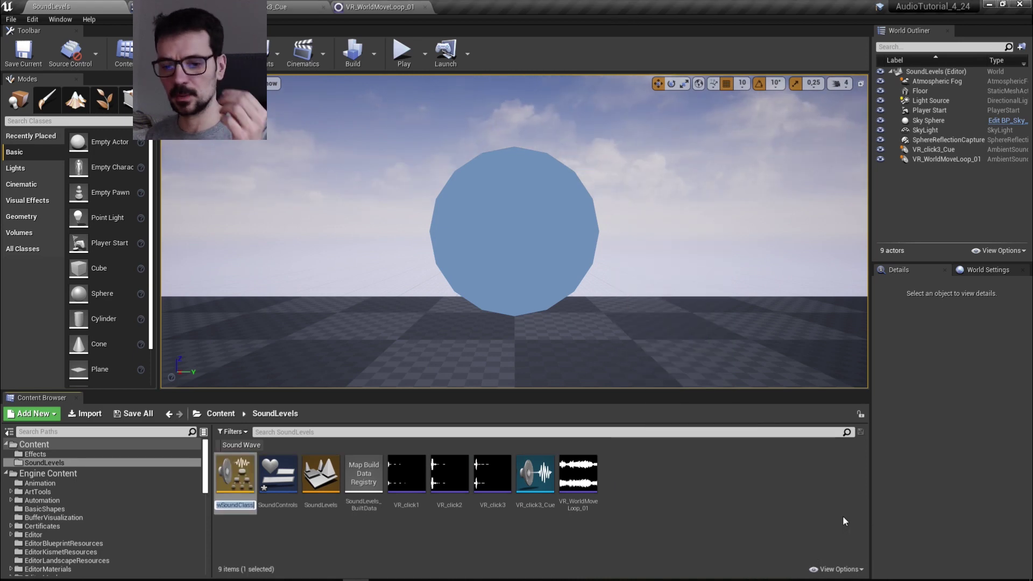
type("MyMaster")
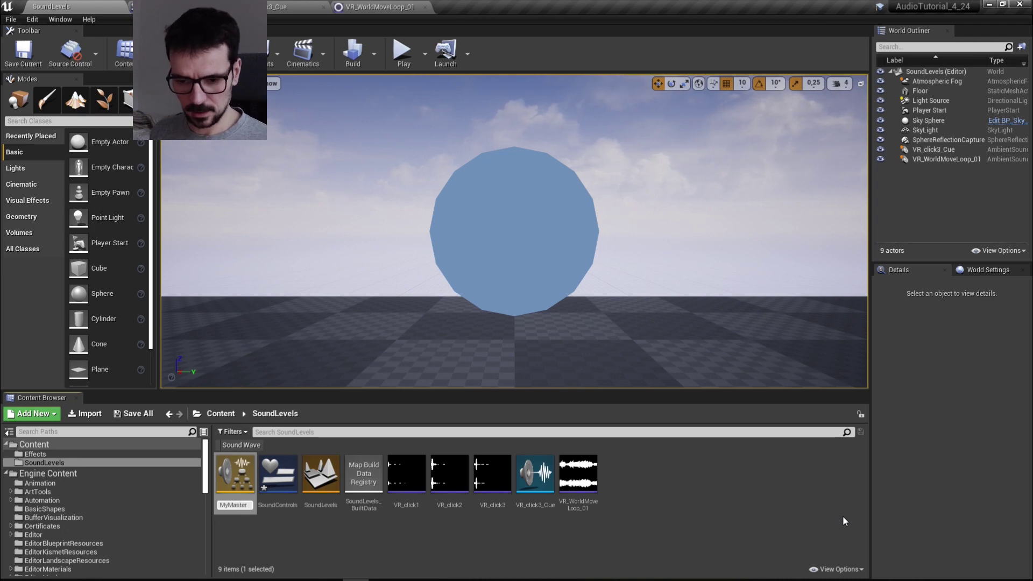
key("Return")
left_click(695, 503)
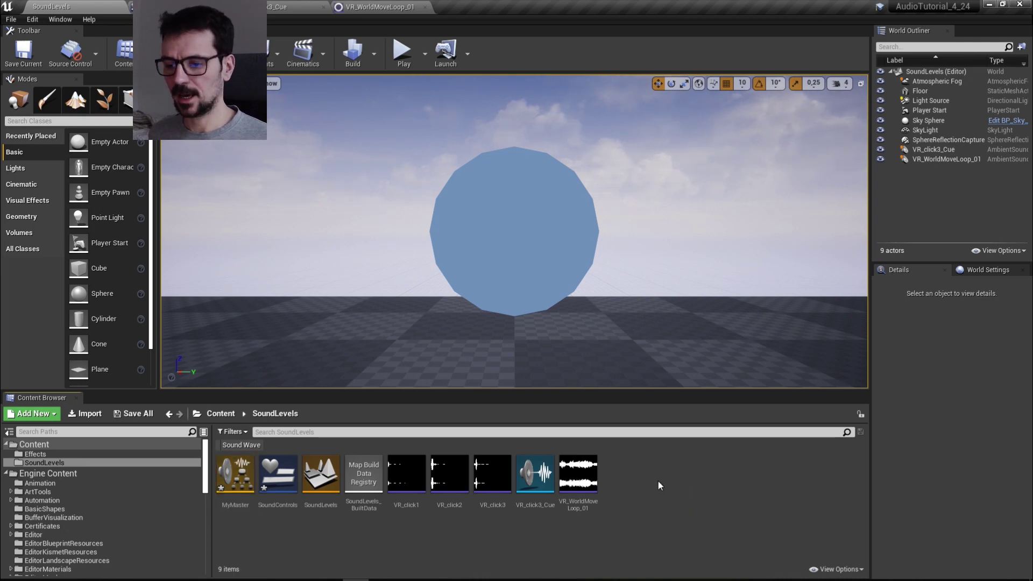
Step: Create two more Sound Classes named MyMusic and MySFX
right_click(659, 485)
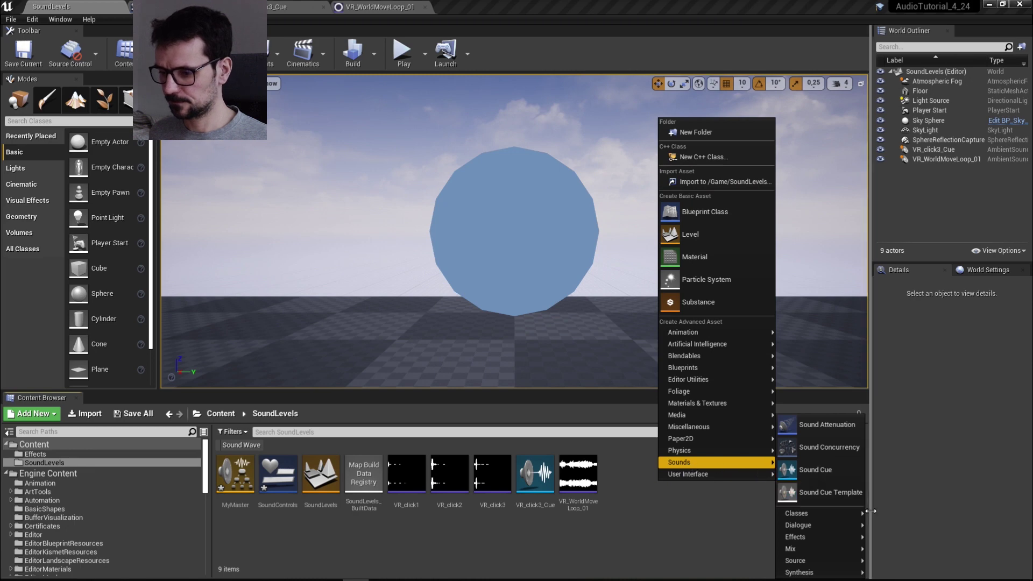
left_click(882, 517)
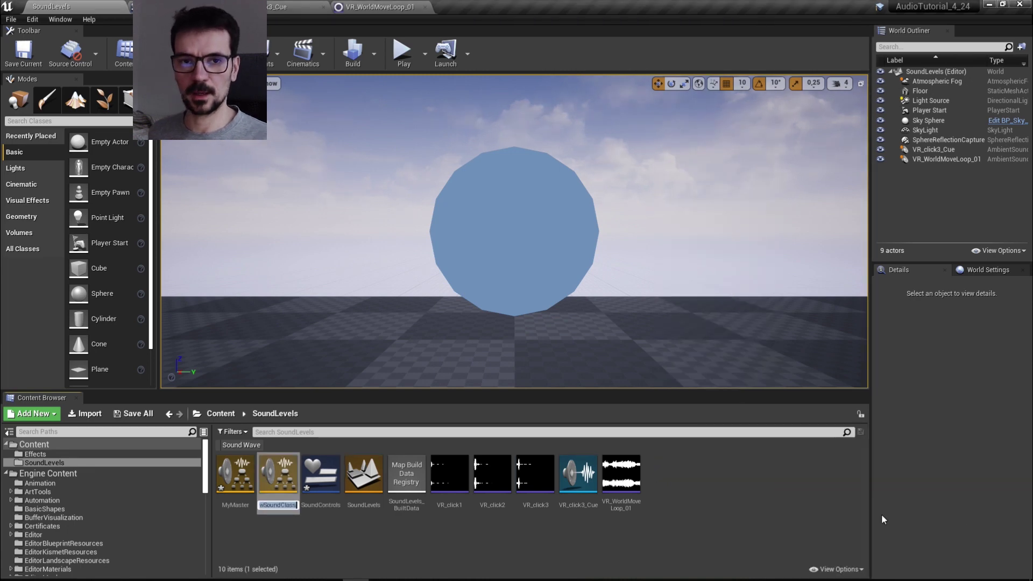
type("MyMusic")
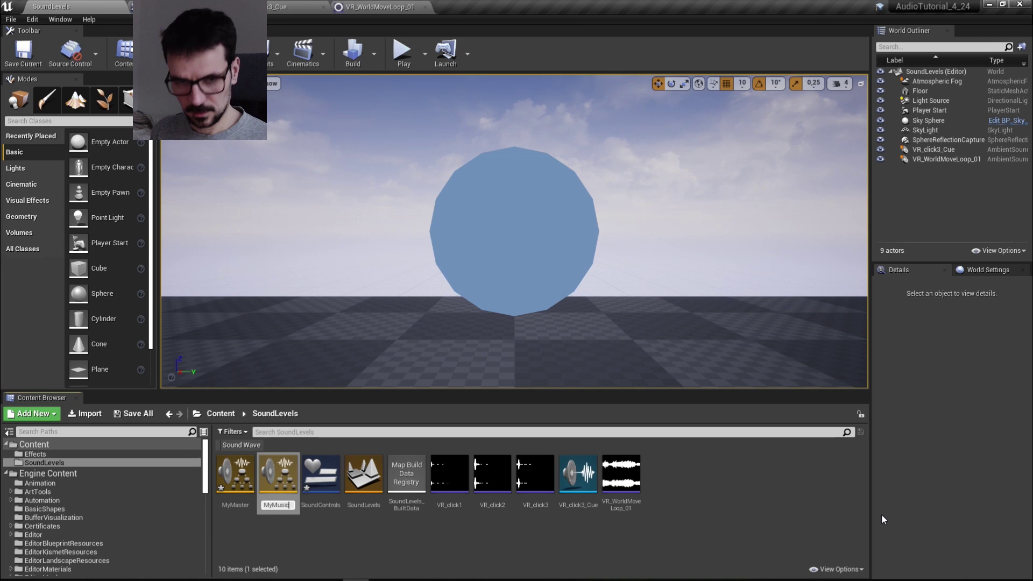
key("Return")
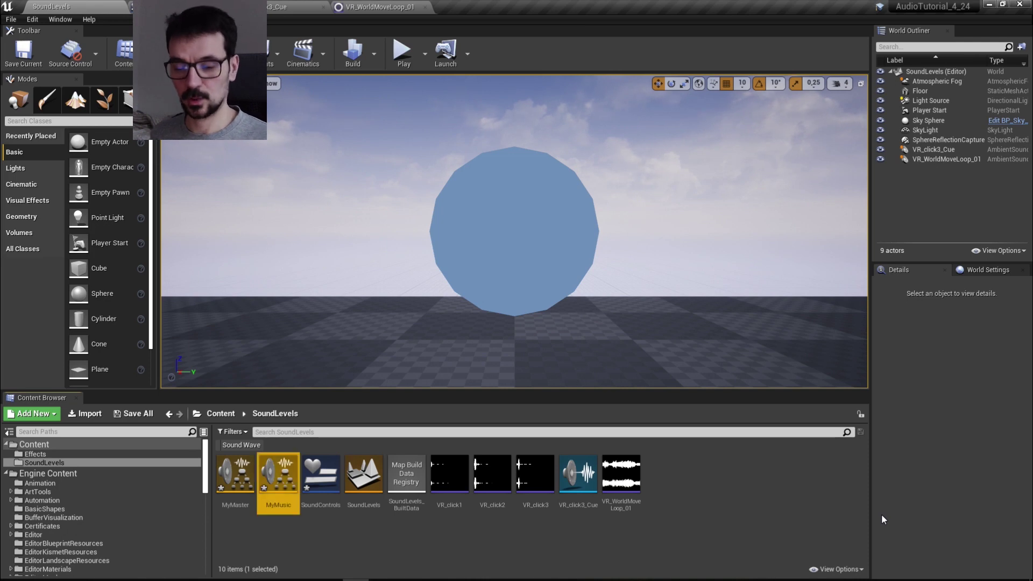
right_click(716, 484)
mouse_move(776, 478)
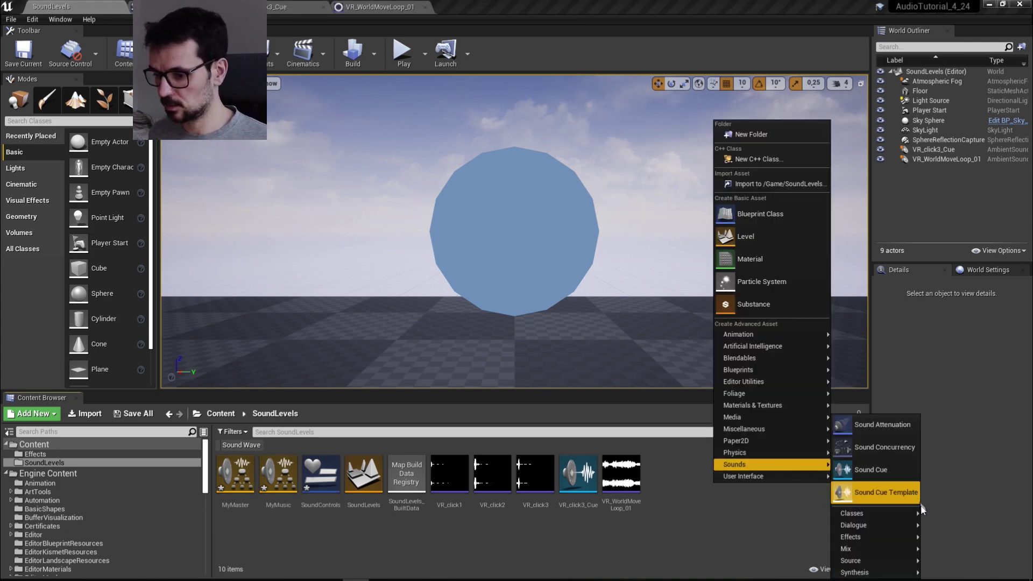
mouse_move(907, 515)
left_click(950, 515)
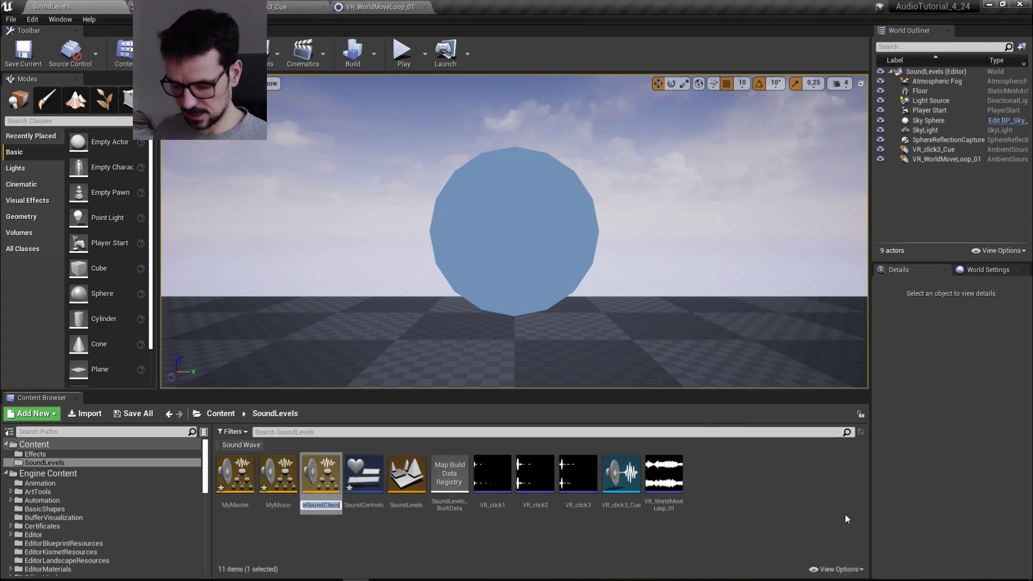
type("MyS")
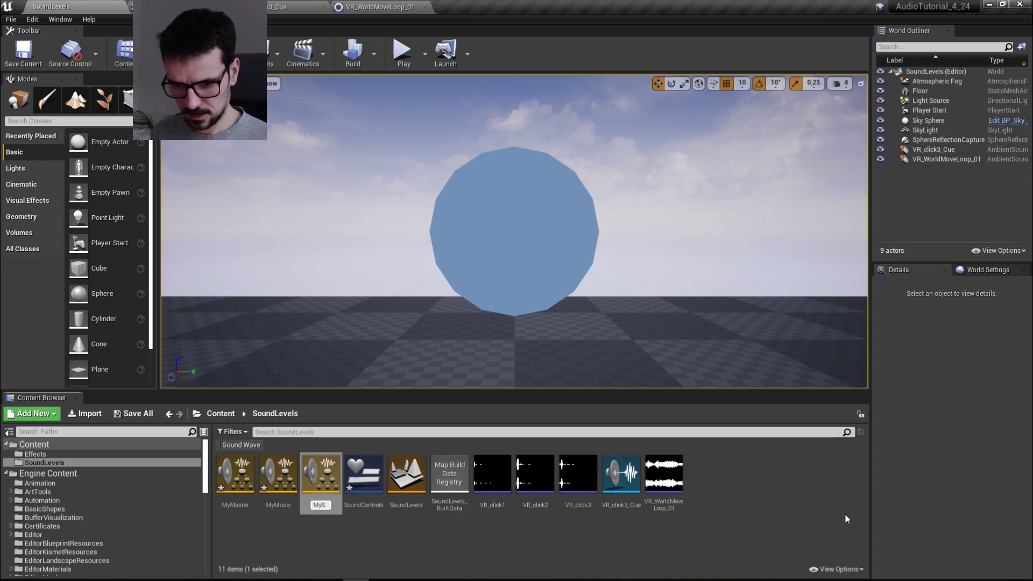
type("FX")
key("Return")
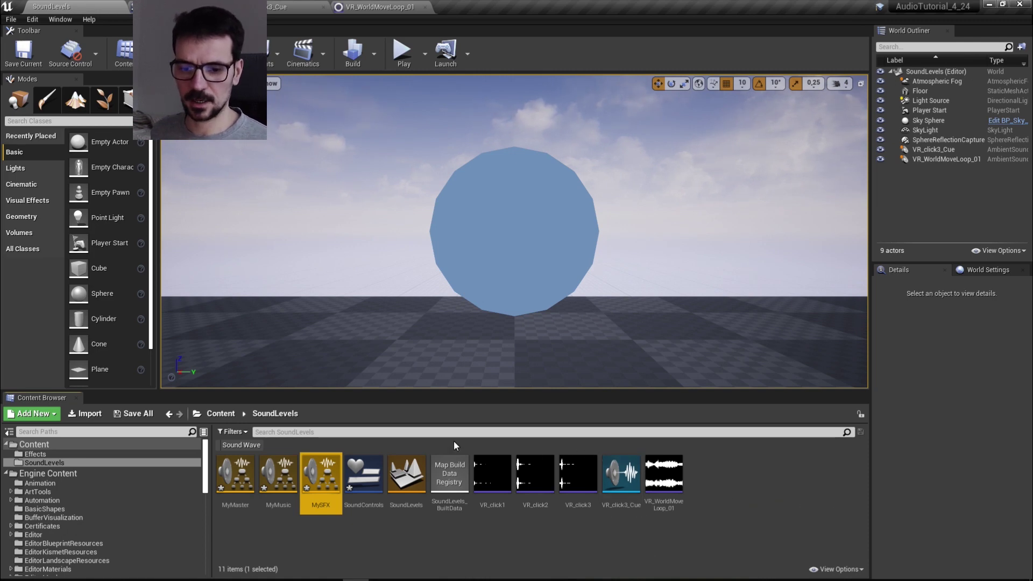
left_click(271, 5)
left_click(156, 278)
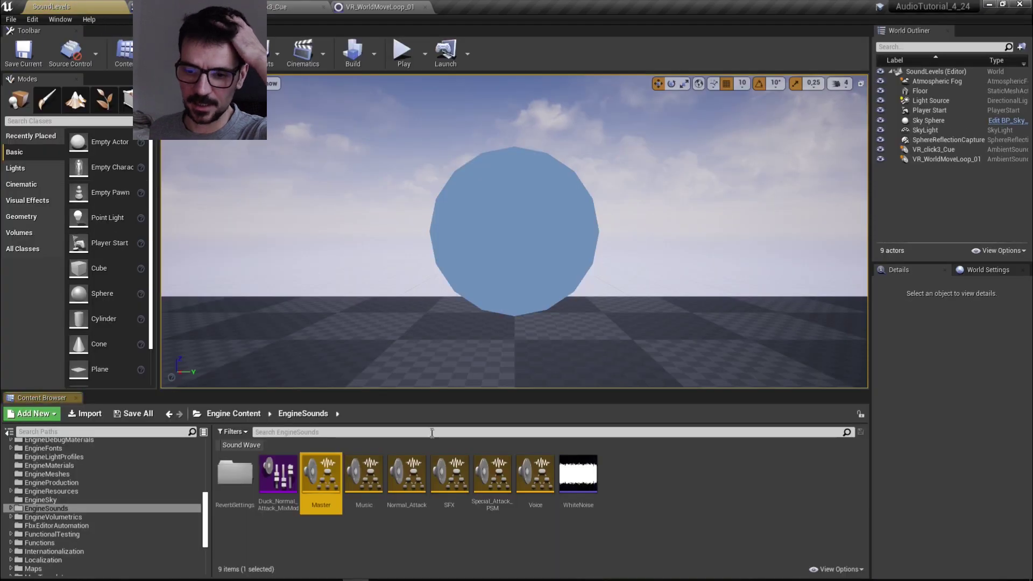
left_click(364, 476)
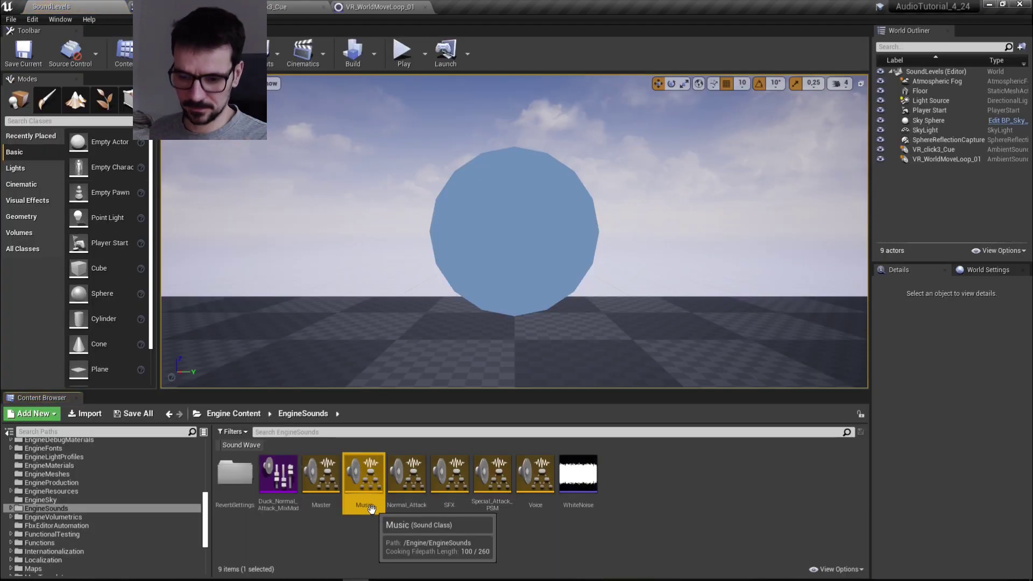
left_click(457, 505)
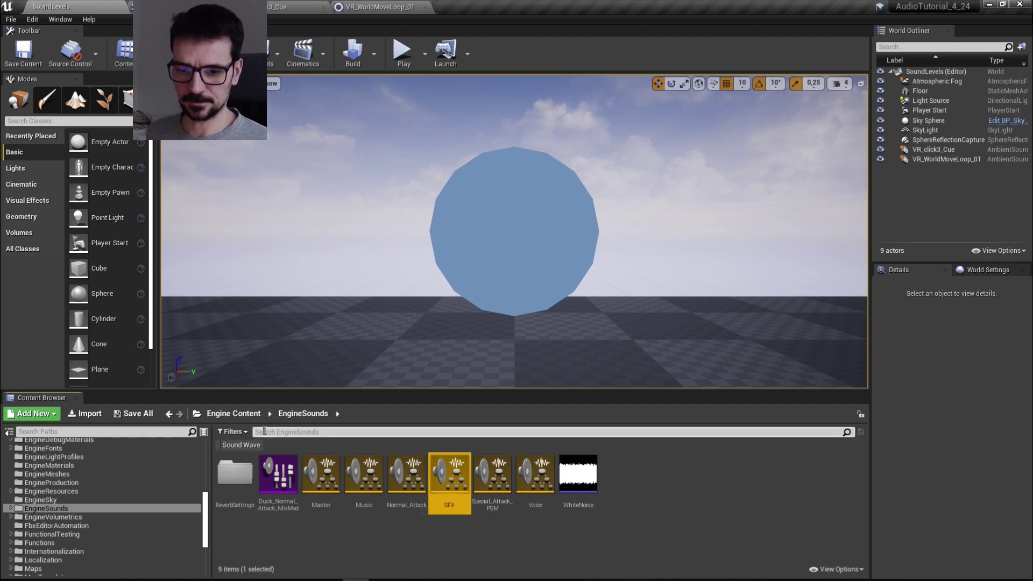
scroll(197, 521, "up", 10)
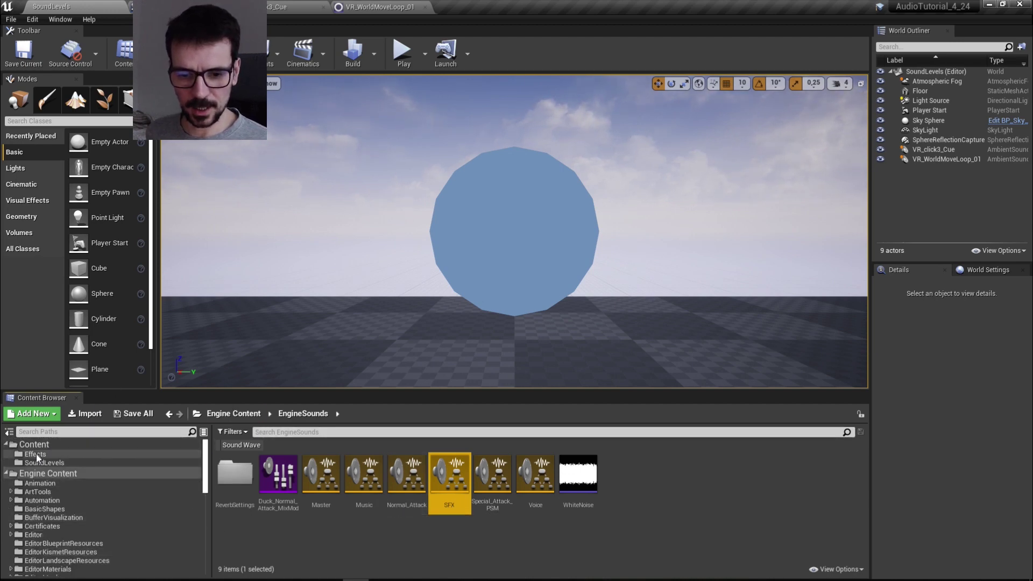
left_click(35, 462)
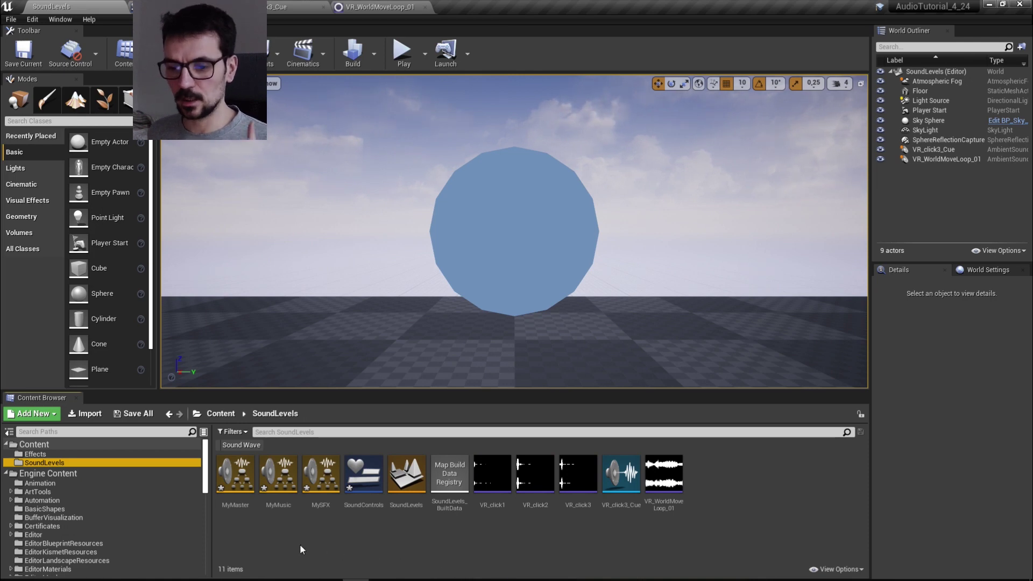
left_click(730, 462)
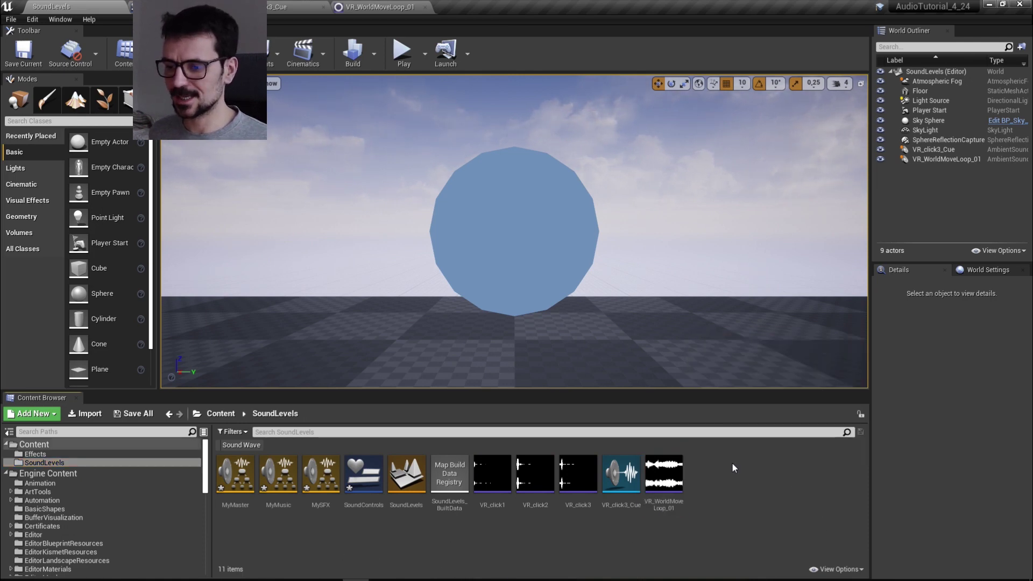
Step: Create a Sound Class Mix from Sounds > Classes and rename it MySoundMix
right_click(732, 464)
mouse_move(828, 444)
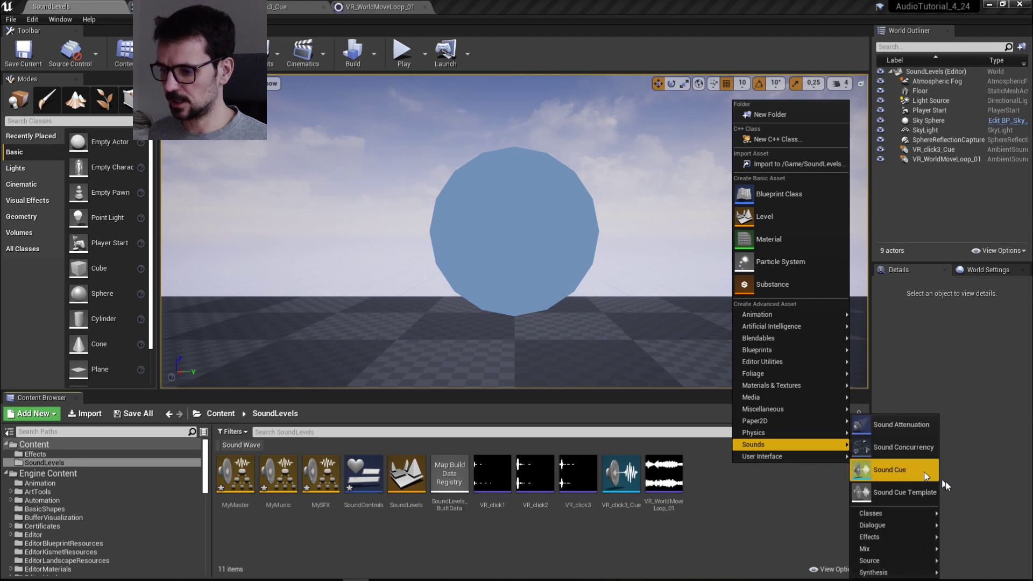
mouse_move(918, 514)
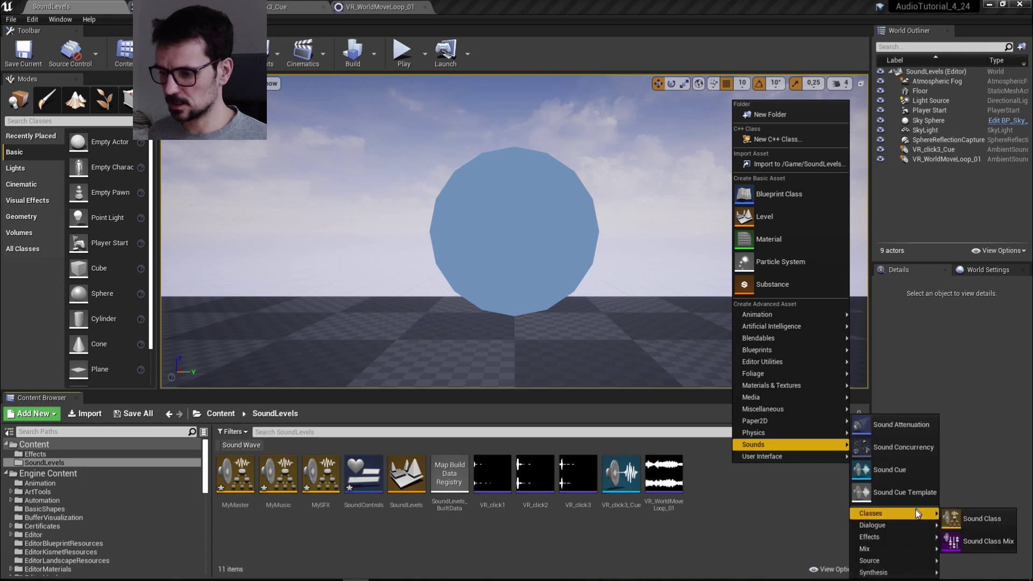
left_click(976, 540)
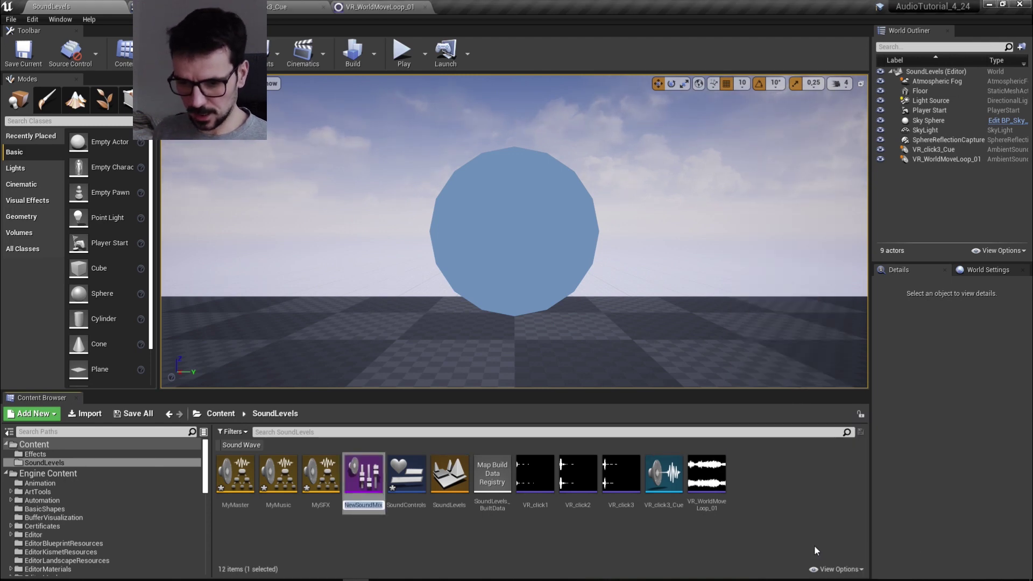
key("Home")
key("Delete")
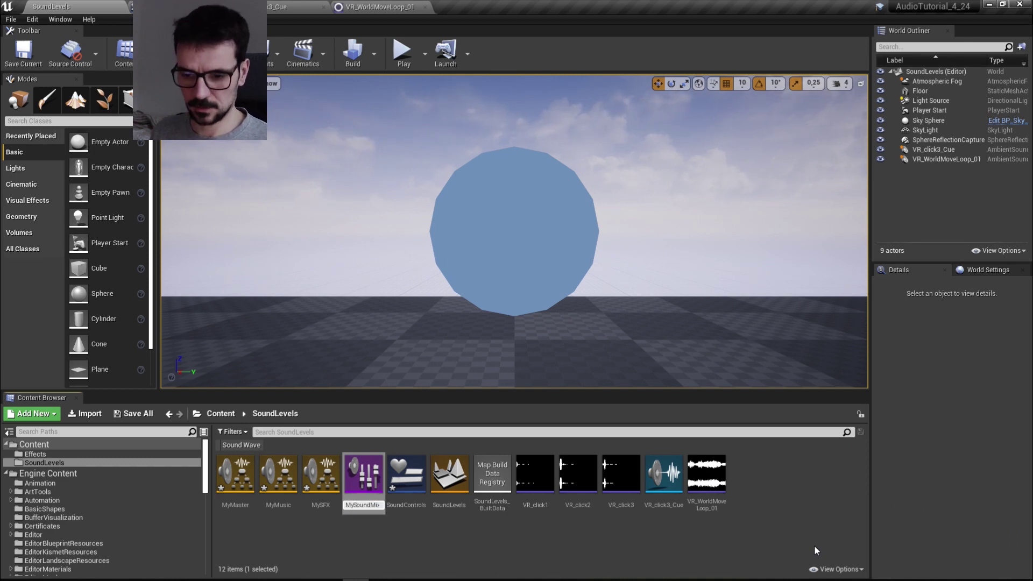
type("My")
key("Return")
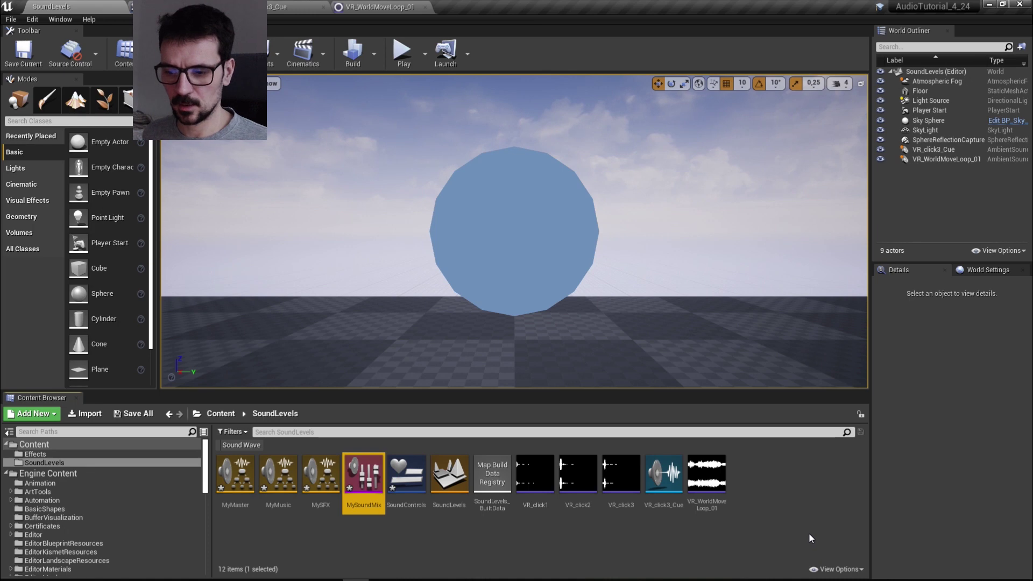
left_click(774, 523)
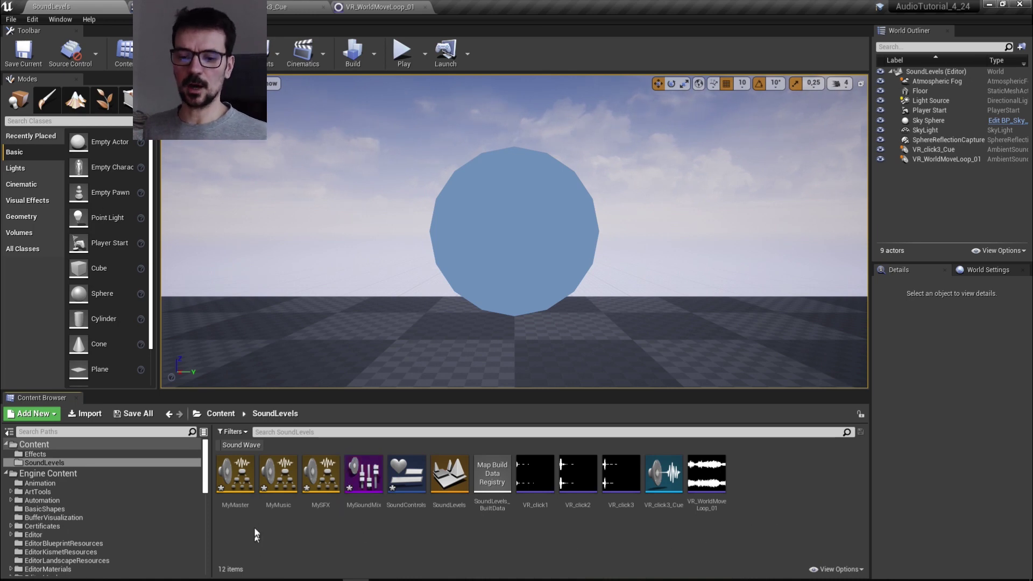
Step: Open MyMaster and add two Child Classes set to MySFX and MyMusic
double_click(235, 476)
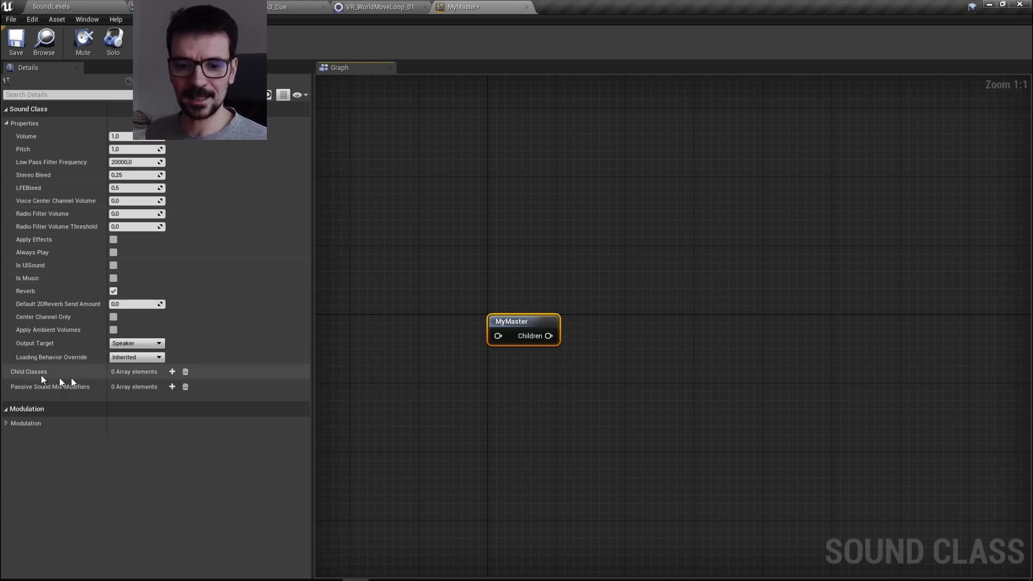
left_click(172, 371)
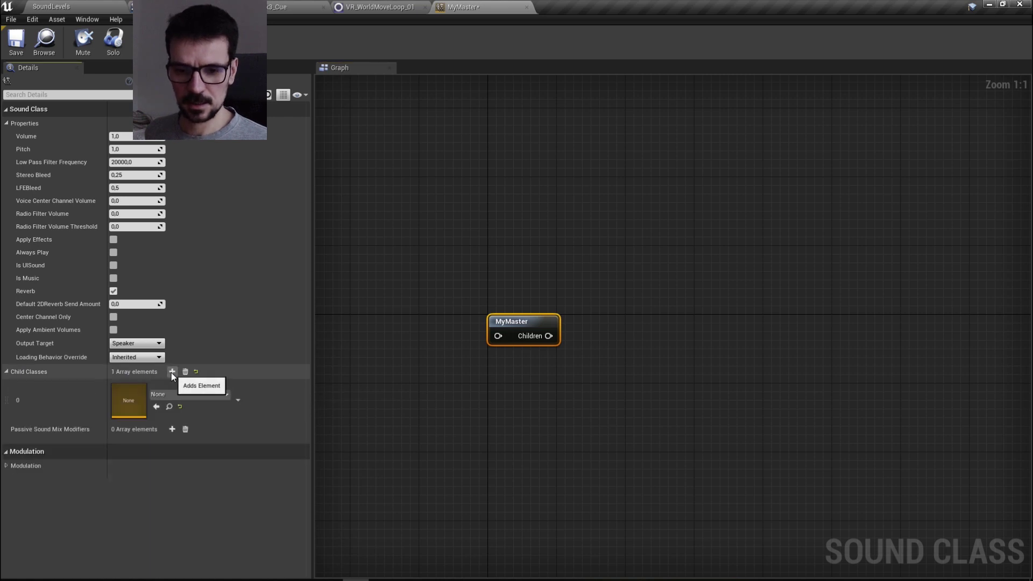
left_click(172, 372)
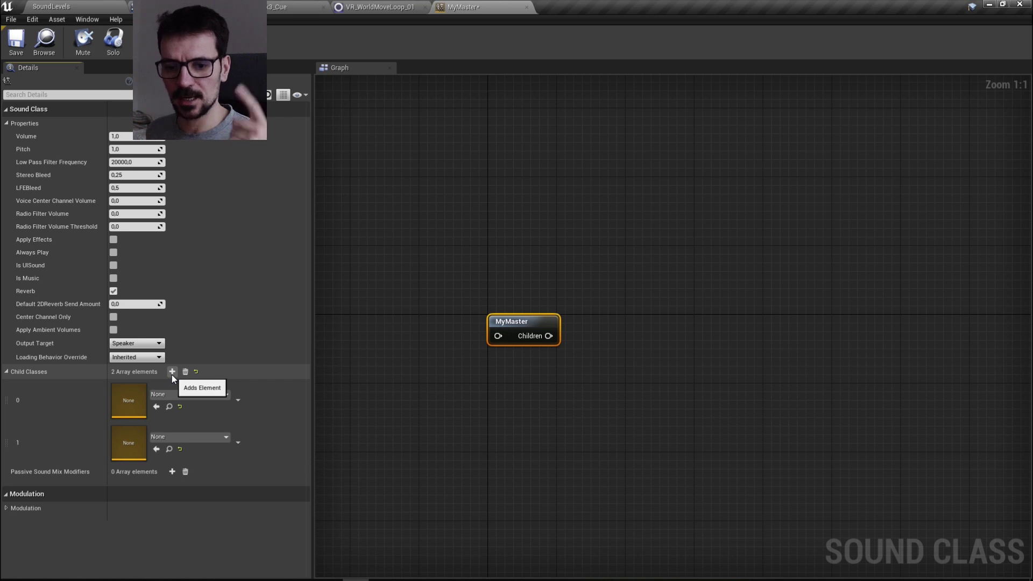
left_click(212, 395)
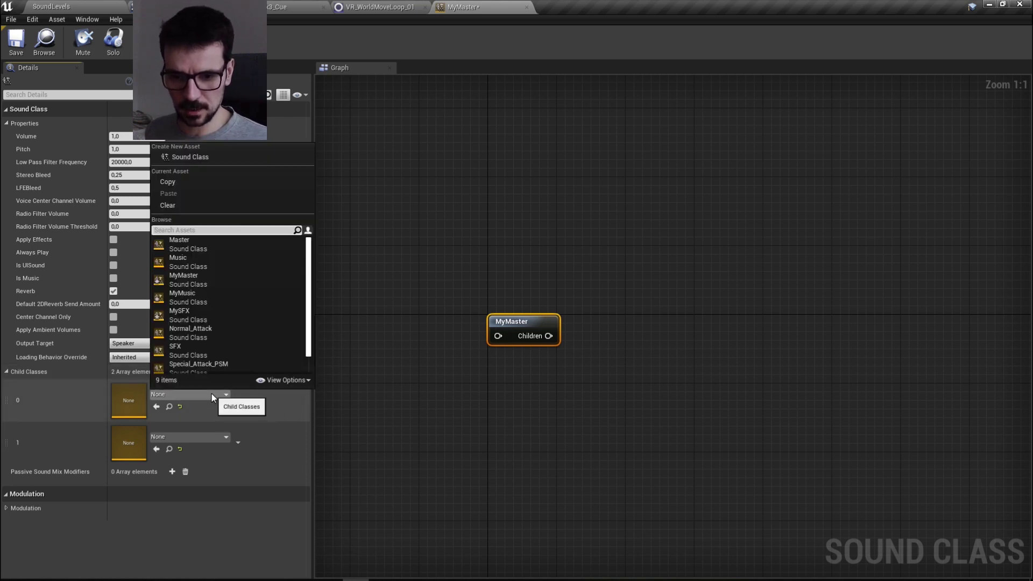
left_click(194, 311)
left_click(198, 436)
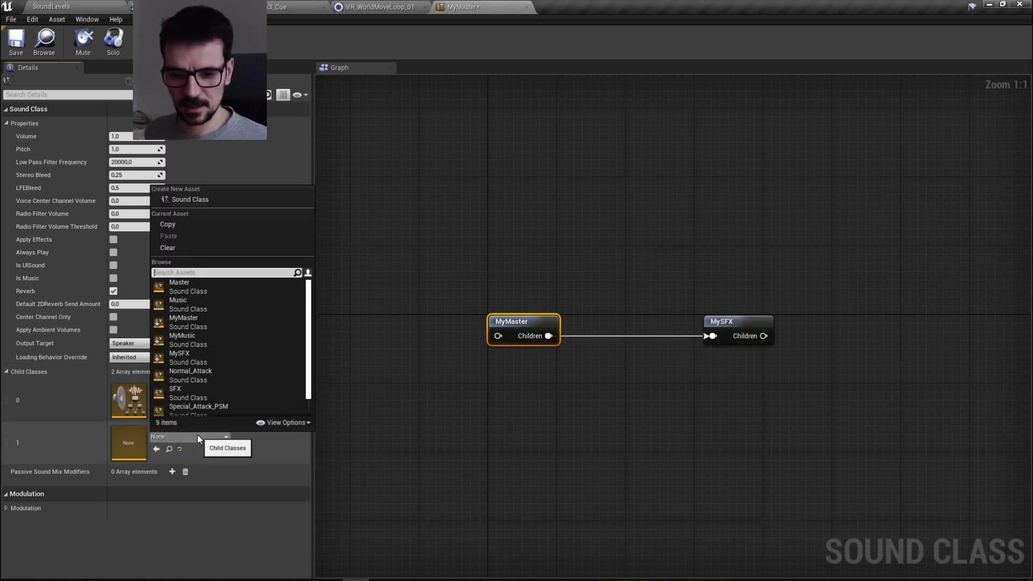
left_click(200, 339)
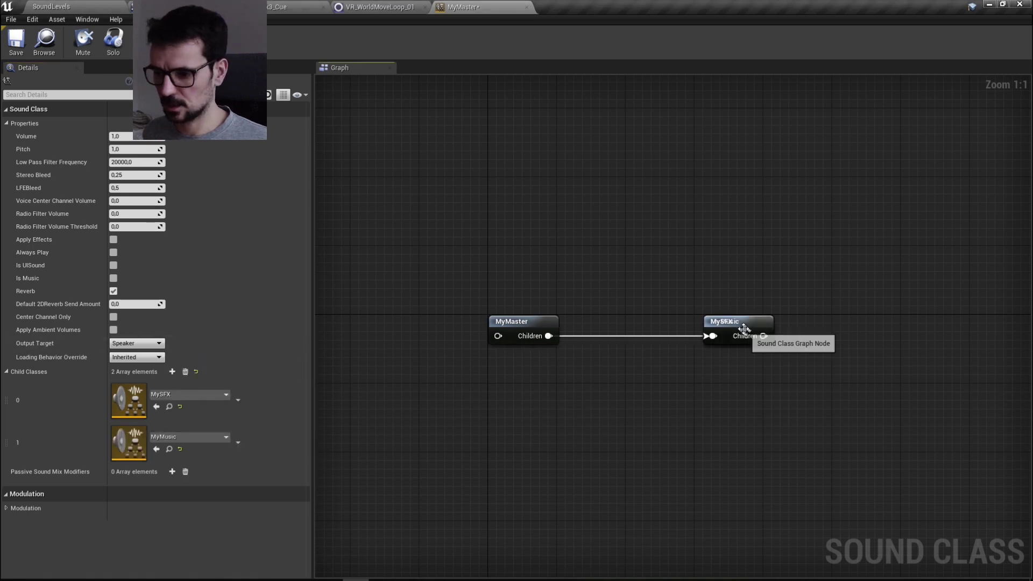
Step: Arrange the MySFX and MyMusic nodes neatly beside MyMaster in the class graph
left_click_drag(743, 328, 739, 399)
left_click_drag(733, 321, 738, 271)
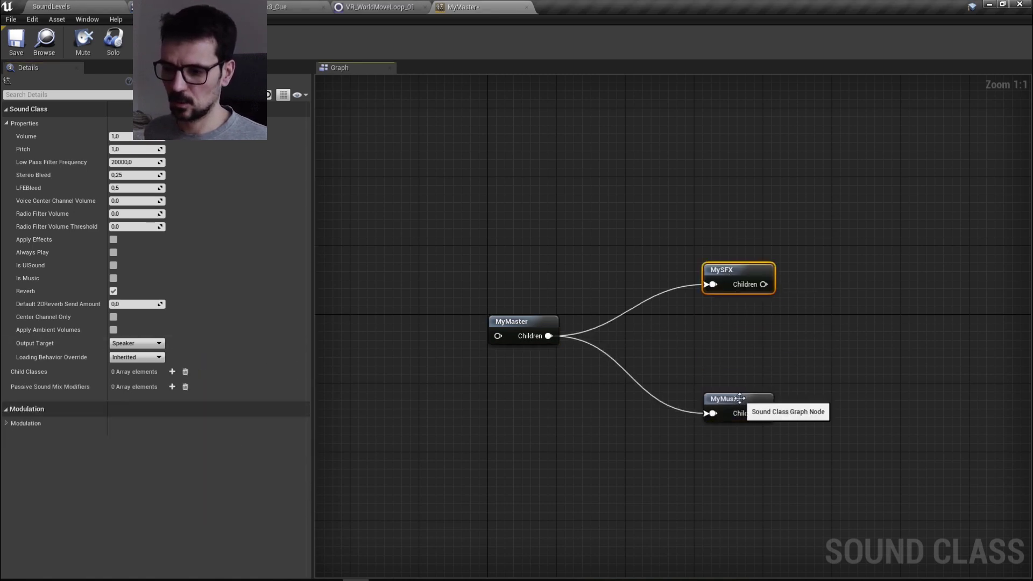
left_click_drag(740, 398, 711, 389)
right_click_drag(768, 357, 679, 357)
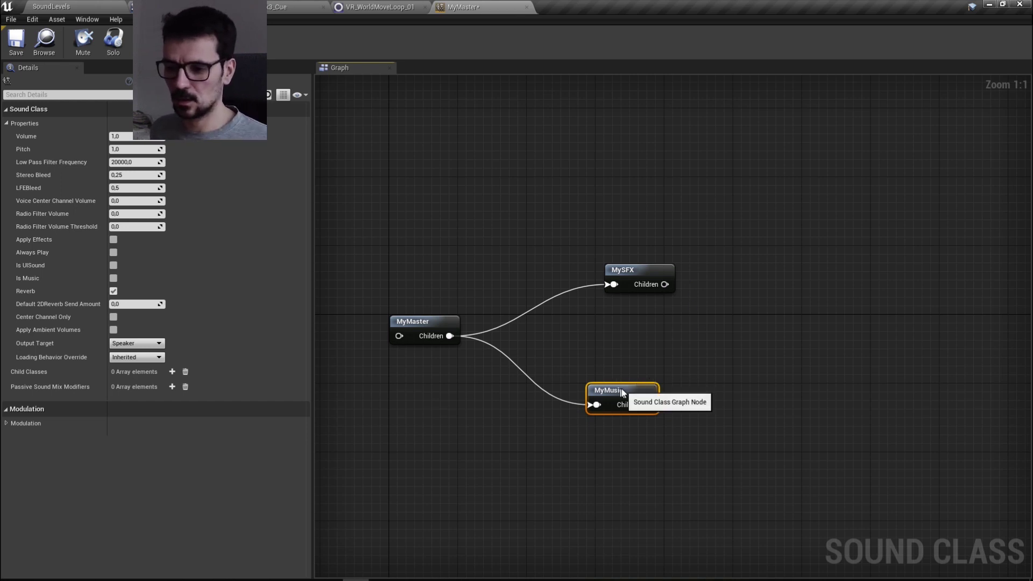
left_click(612, 366)
left_click(618, 407)
left_click(658, 376)
left_click(606, 405)
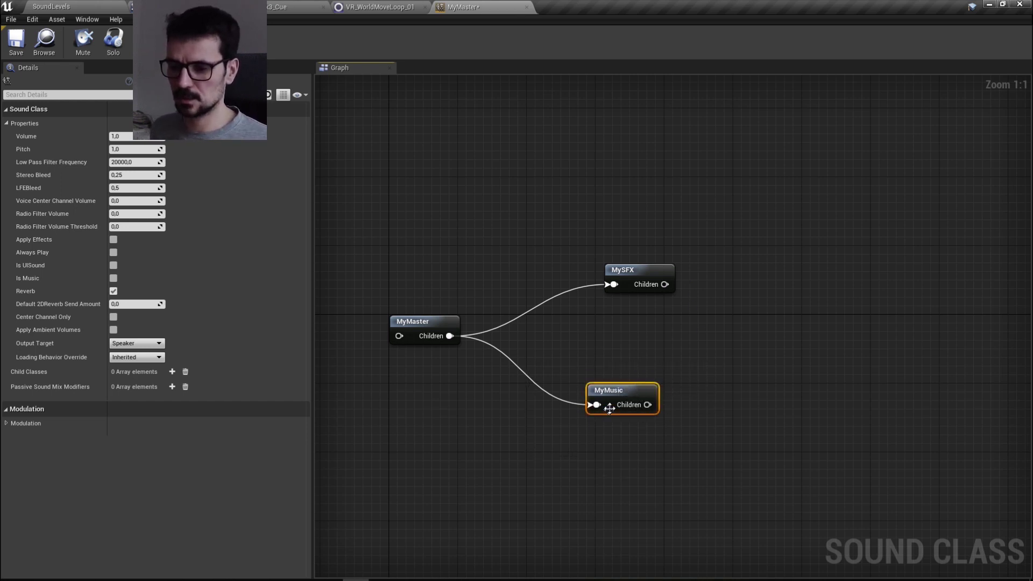
left_click_drag(606, 405, 636, 404)
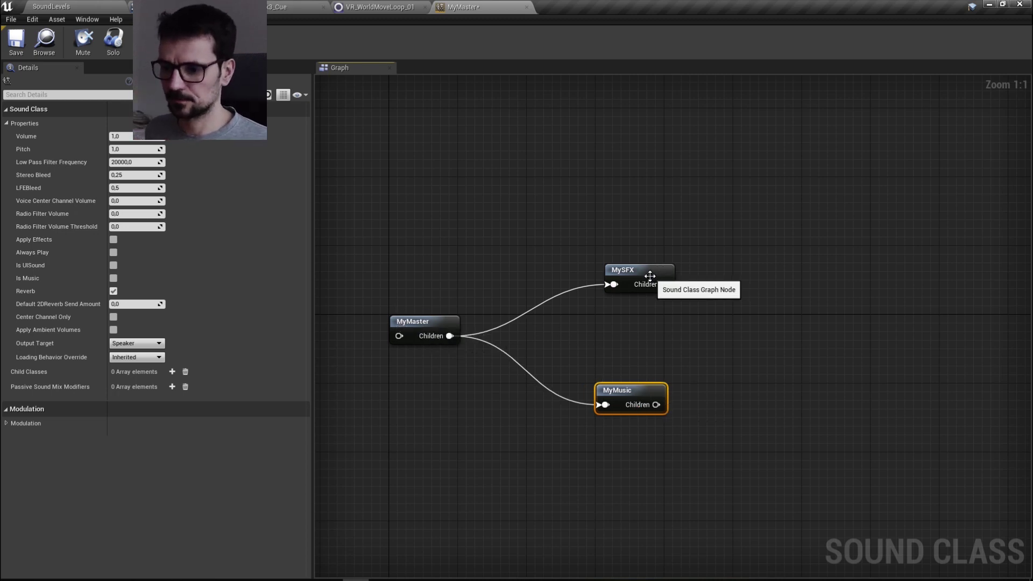
left_click_drag(643, 273, 634, 256)
left_click(636, 422)
left_click_drag(628, 395, 629, 387)
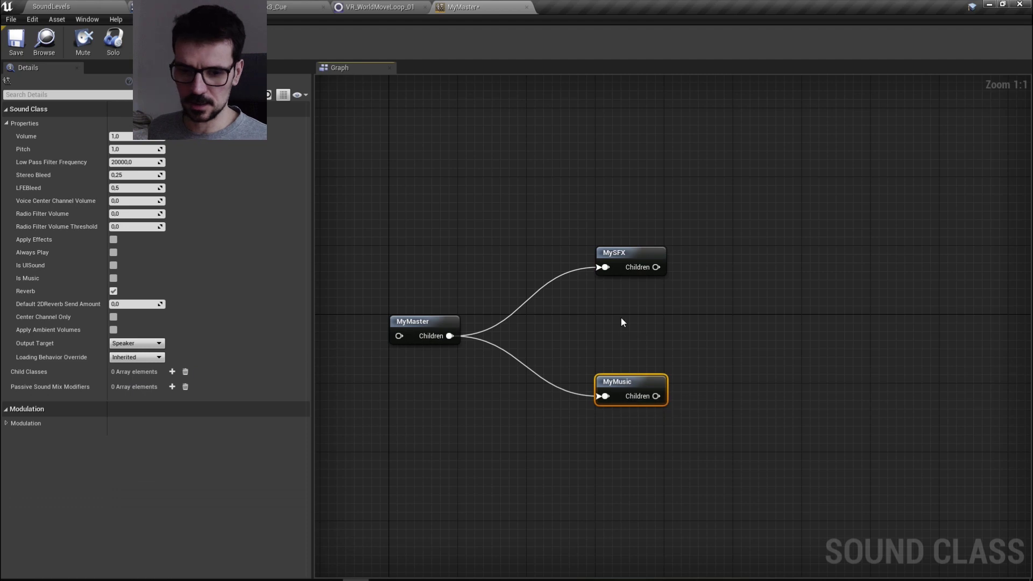
left_click(621, 317)
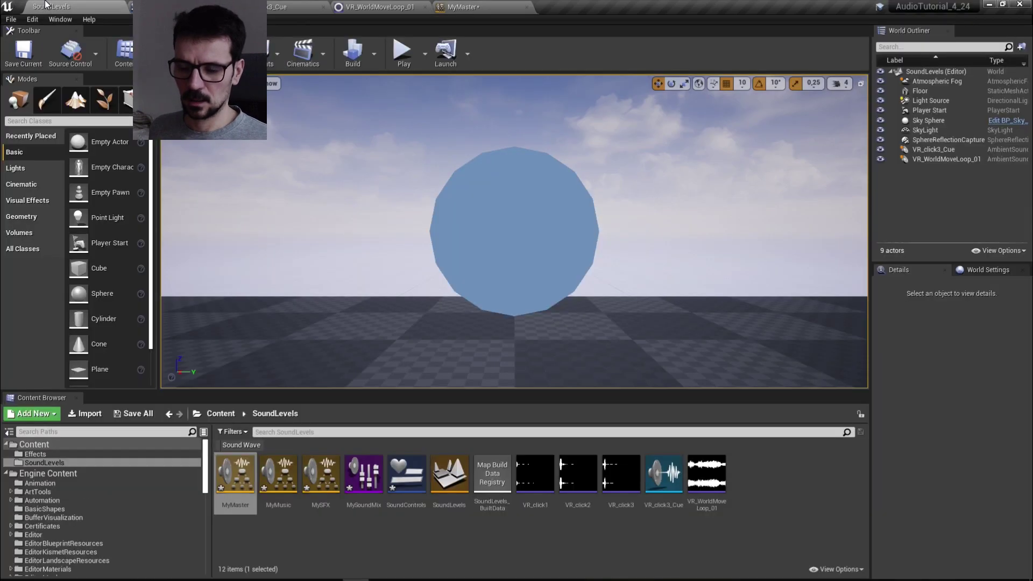
Step: Open MySoundMix, add and inspect a Sound Class Effects entry, then remove it
left_click(38, 6)
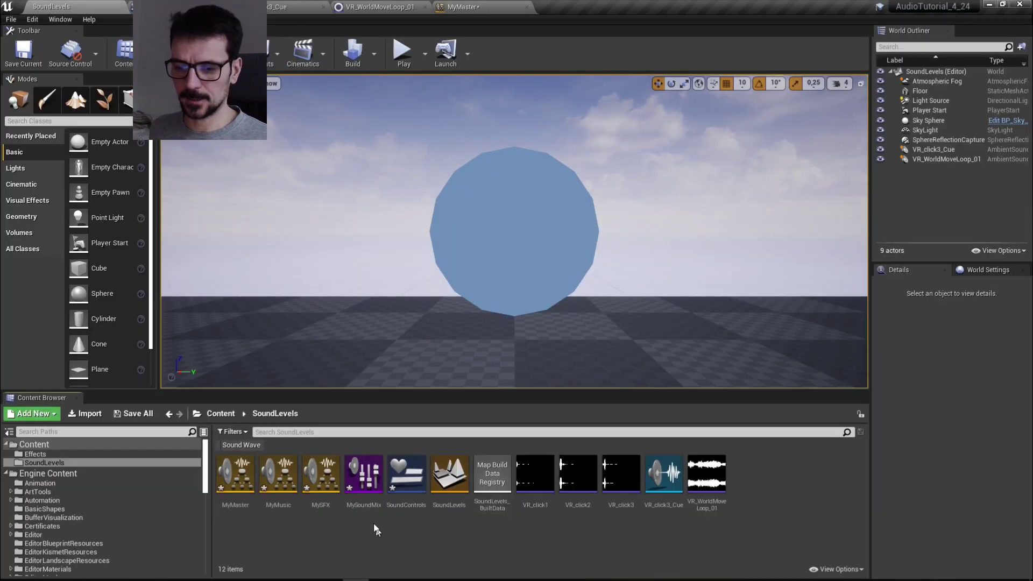
double_click(363, 492)
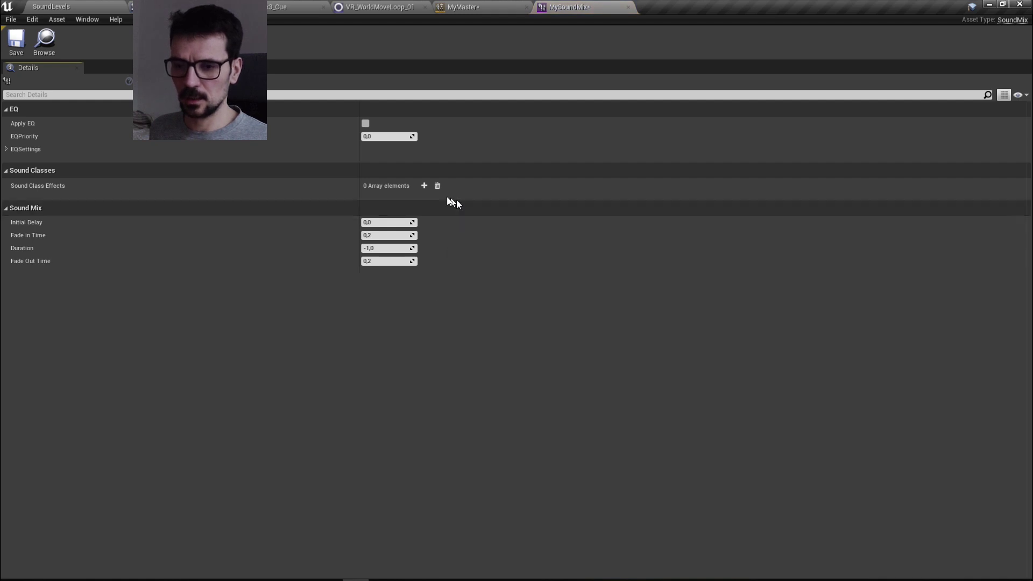
left_click(424, 185)
left_click(12, 200)
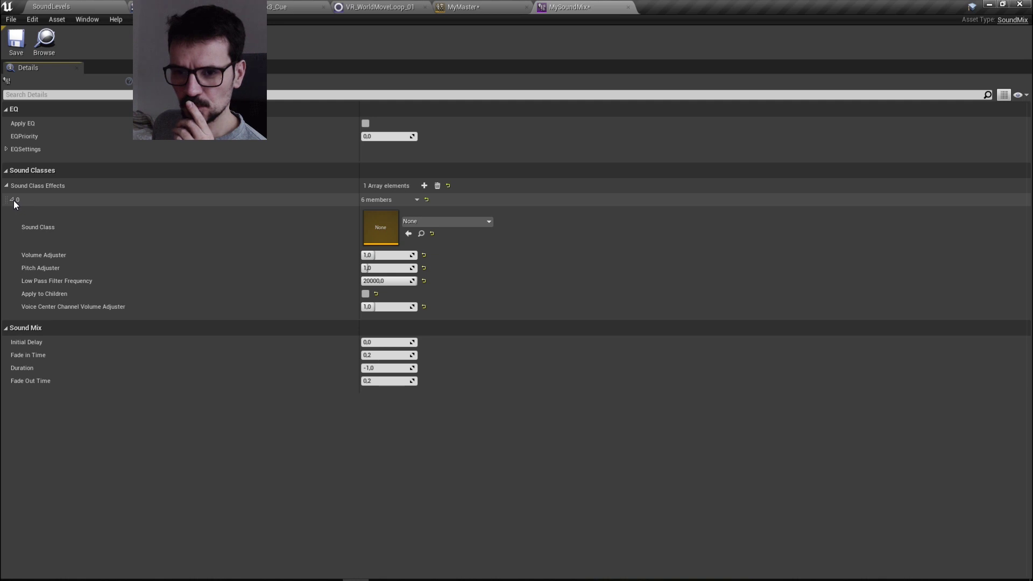
left_click(438, 185)
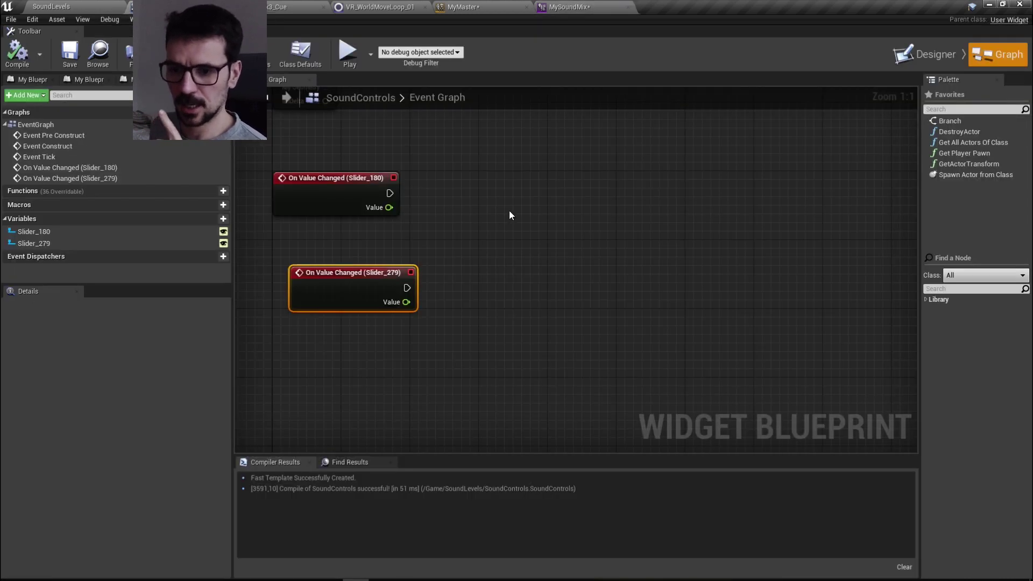
Step: Add a Set Base Sound Mix node via 'soun mix', wire Event Construct into it, and align it
scroll(508, 211, "down", 2)
right_click_drag(508, 211, 534, 296)
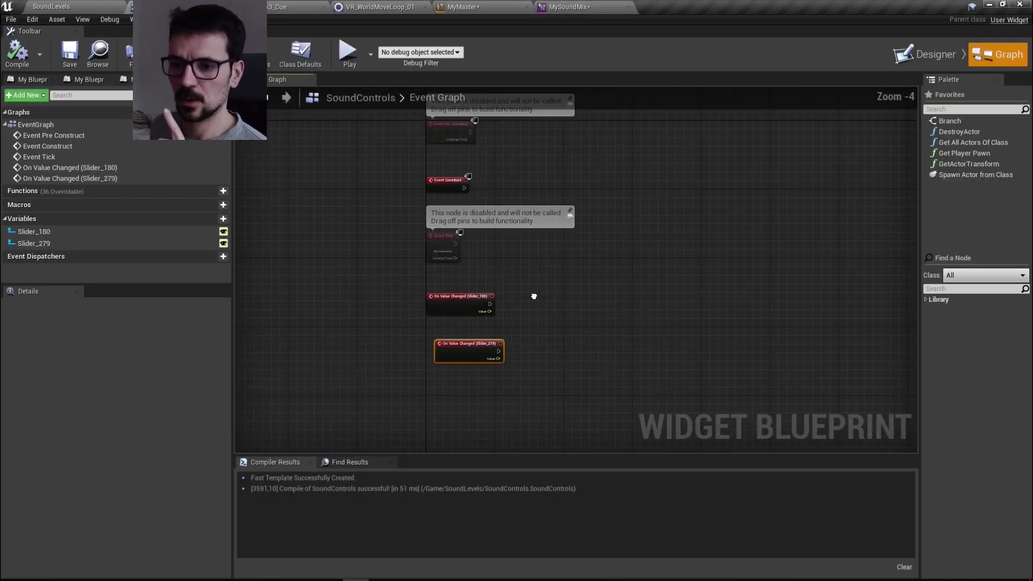
scroll(473, 274, "up", 3)
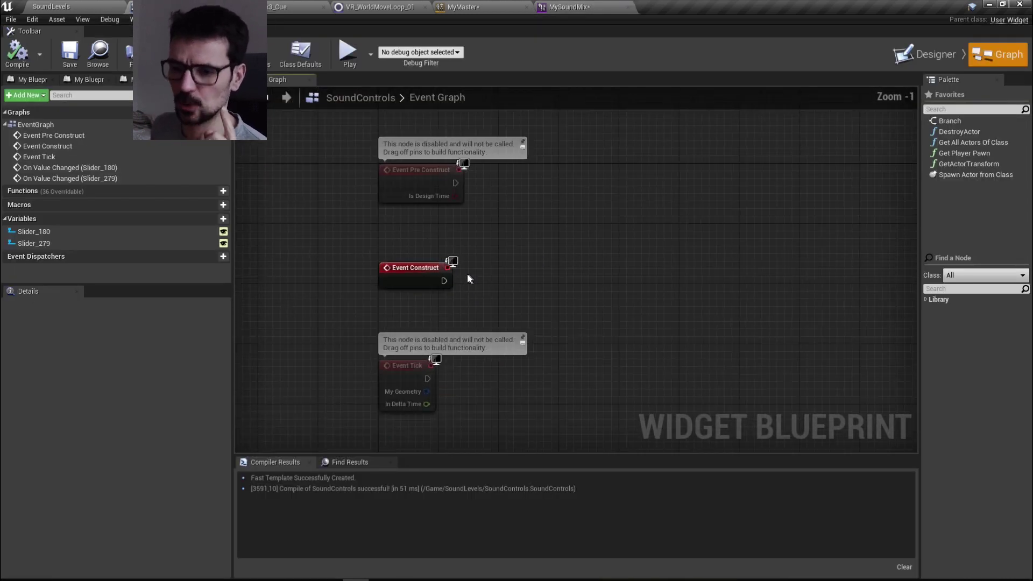
scroll(434, 238, "up", 1)
left_click_drag(437, 300, 436, 275)
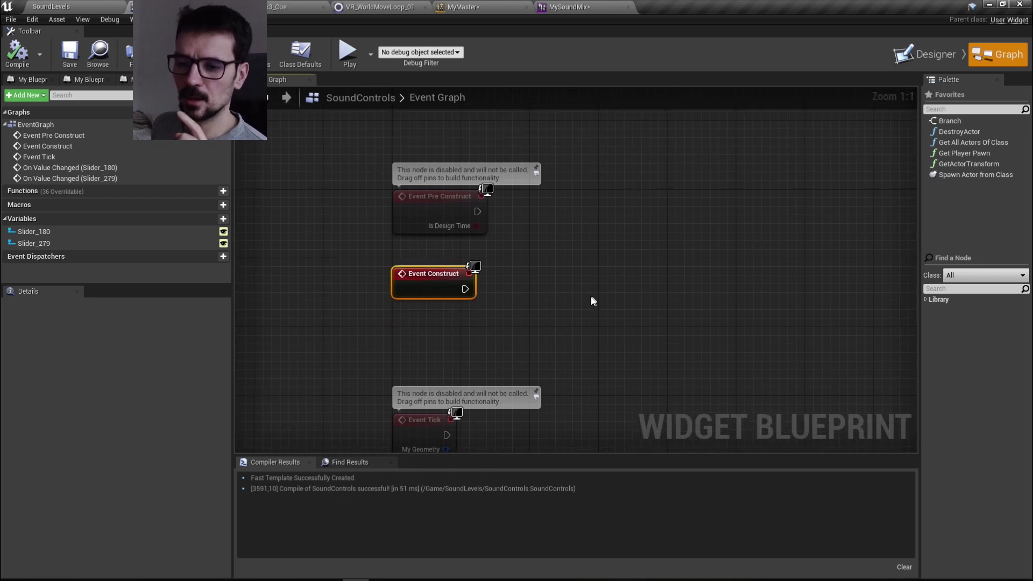
right_click(560, 297)
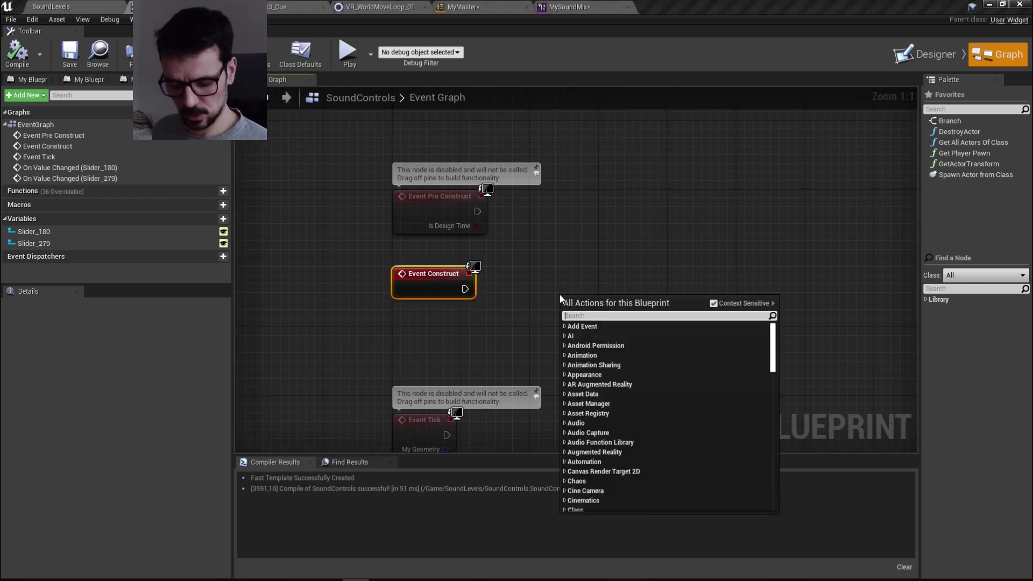
type("s")
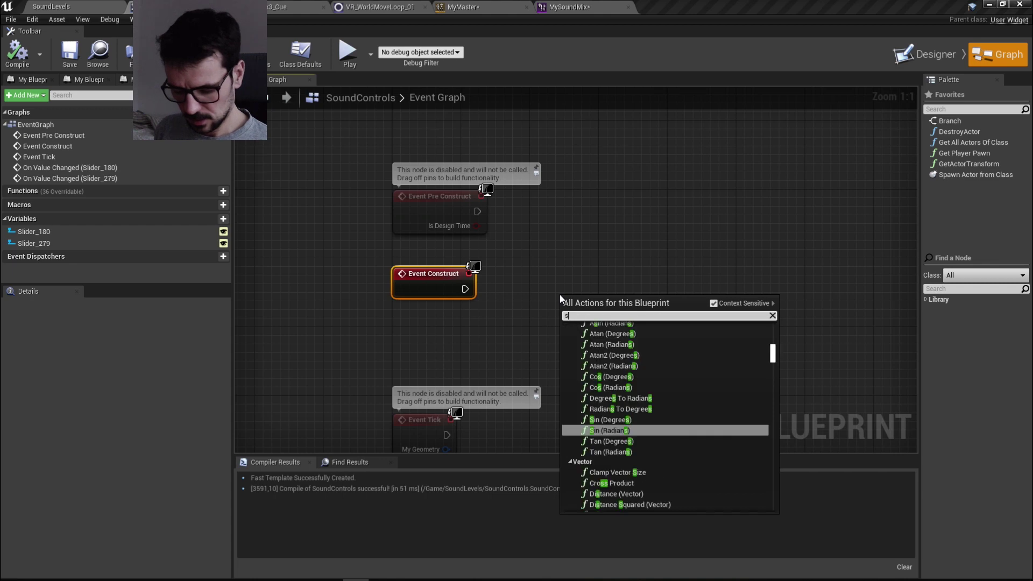
type("oun m")
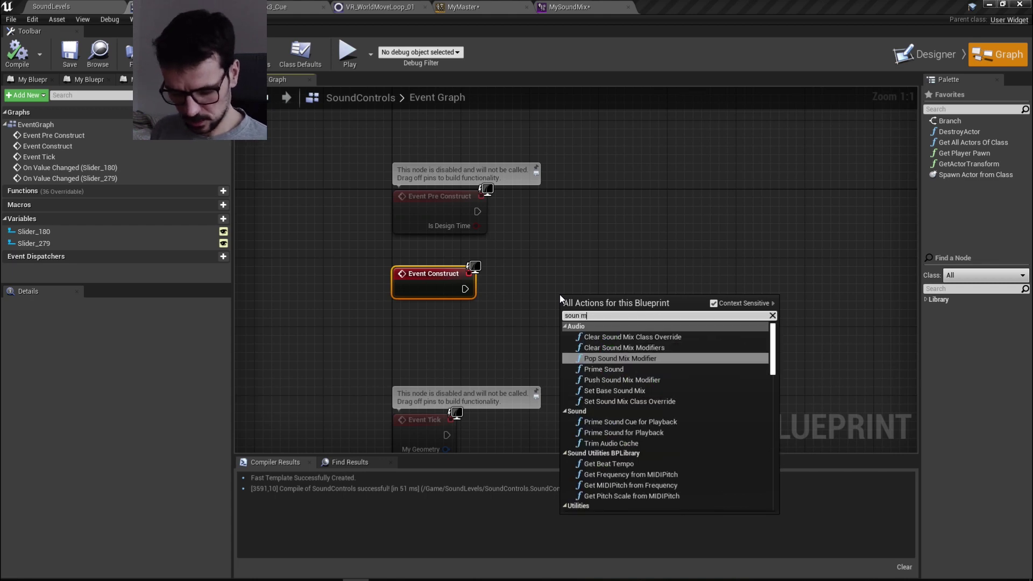
type("ix")
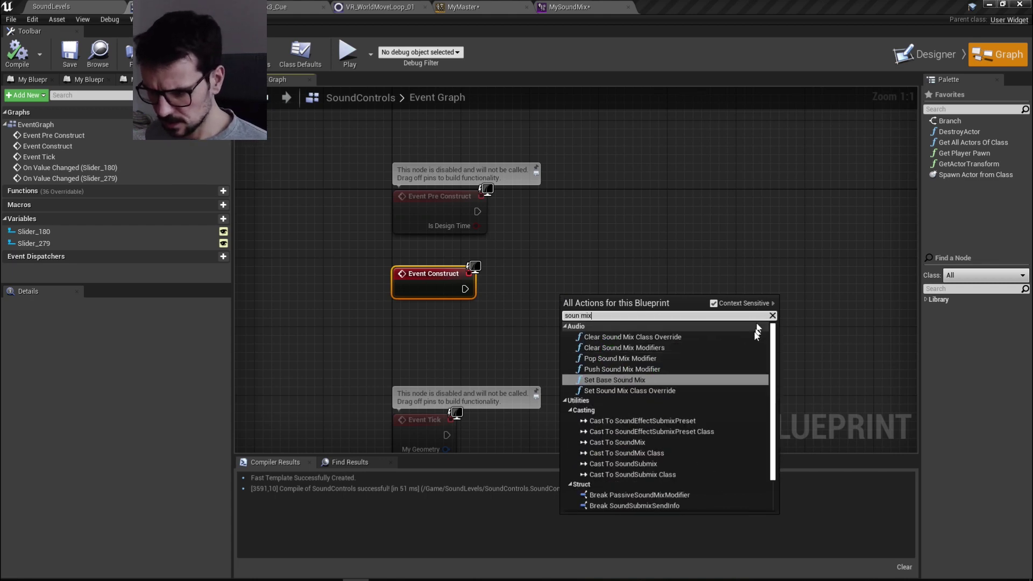
left_click(624, 380)
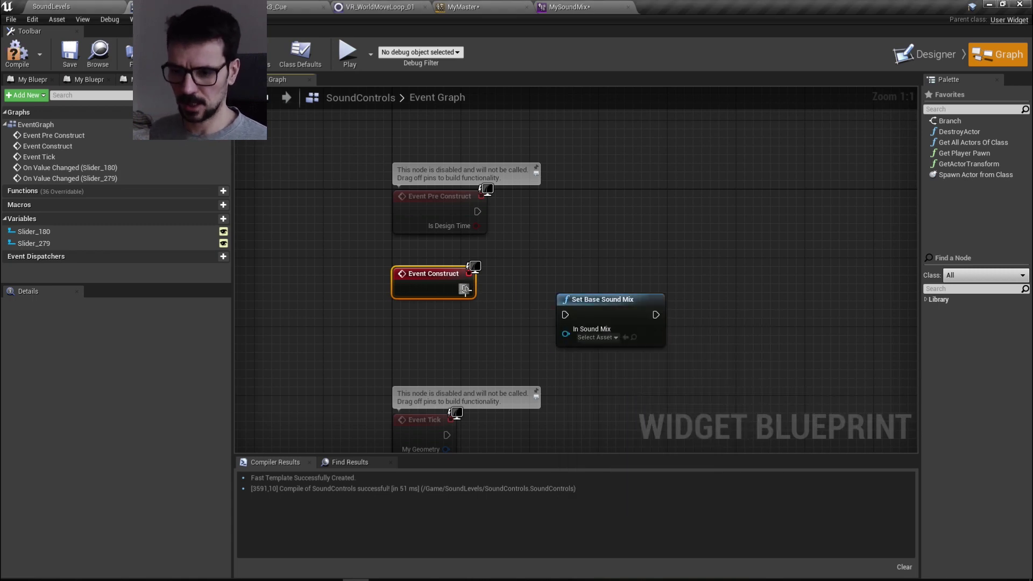
left_click_drag(465, 289, 548, 280)
left_click(573, 306)
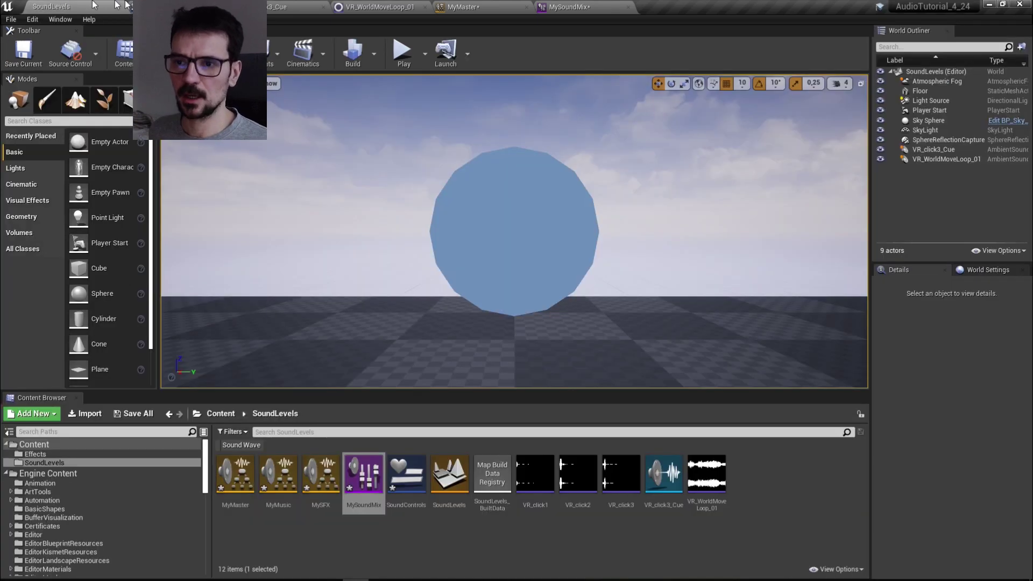
Step: In the Level Blueprint, move Create Widget and Add to Viewport level with BeginPlay, then locate SoundControls
left_click(376, 52)
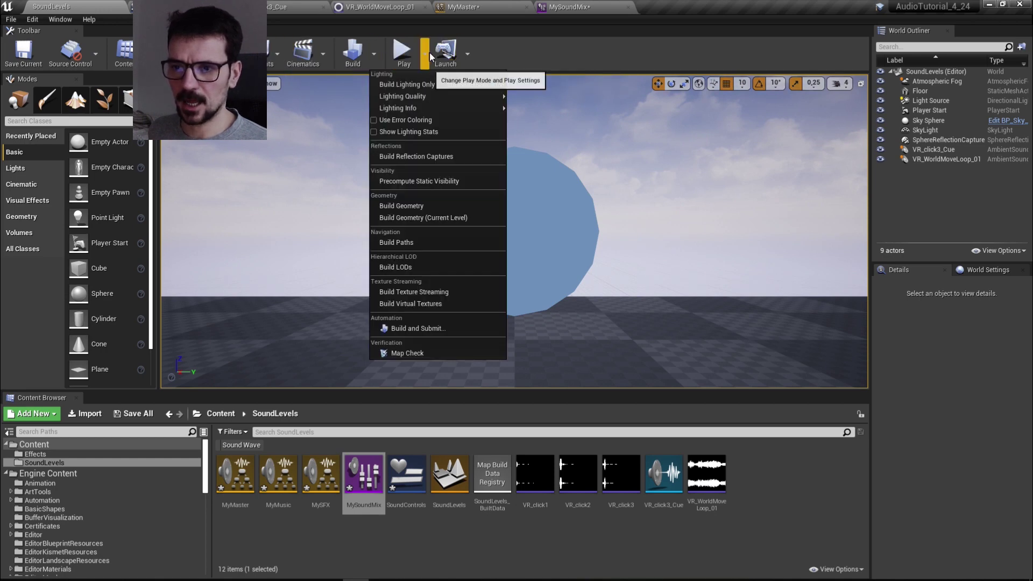
left_click(266, 49)
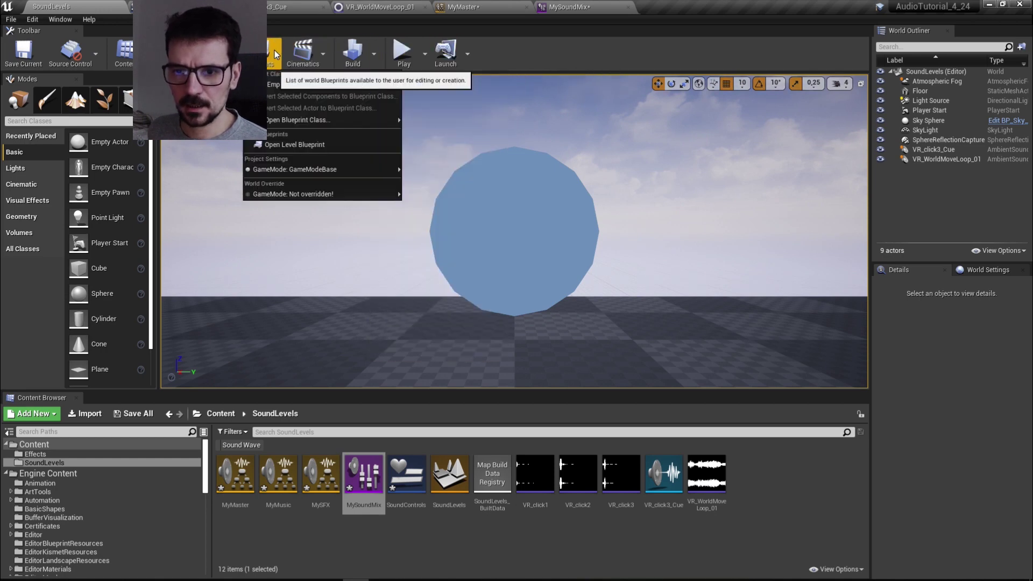
left_click(307, 142)
left_click(580, 317)
left_click(684, 296, "shift")
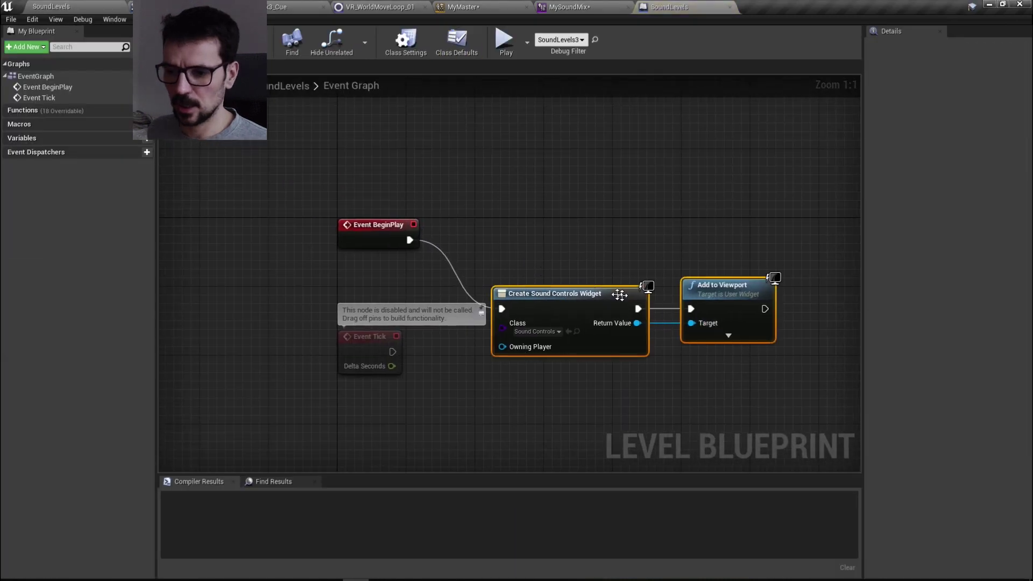
left_click_drag(579, 317, 563, 249)
left_click(560, 262)
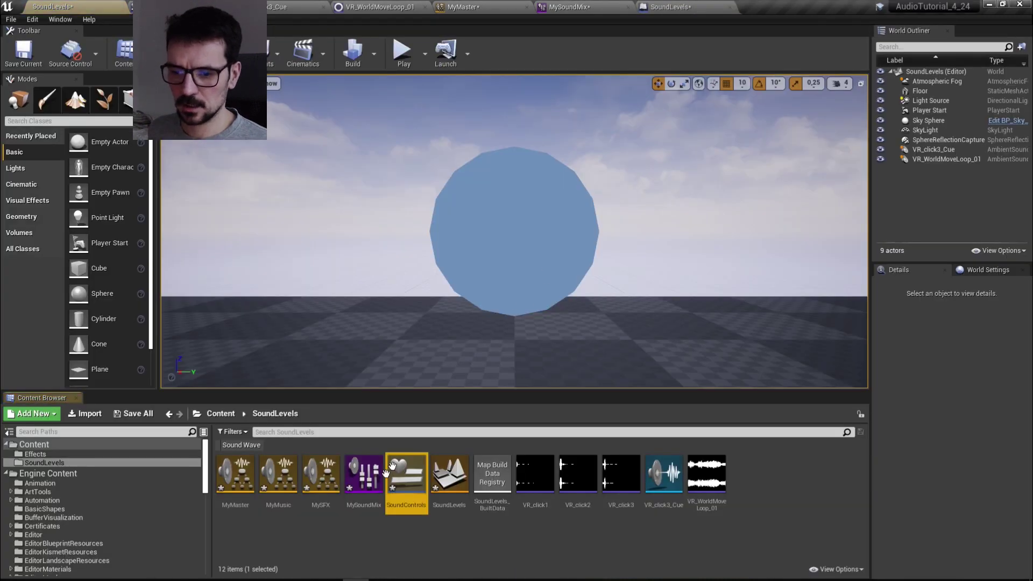
Step: Set Set Base Sound Mix's In Sound Mix to MySoundMix and compile SoundControls with F7
double_click(397, 476)
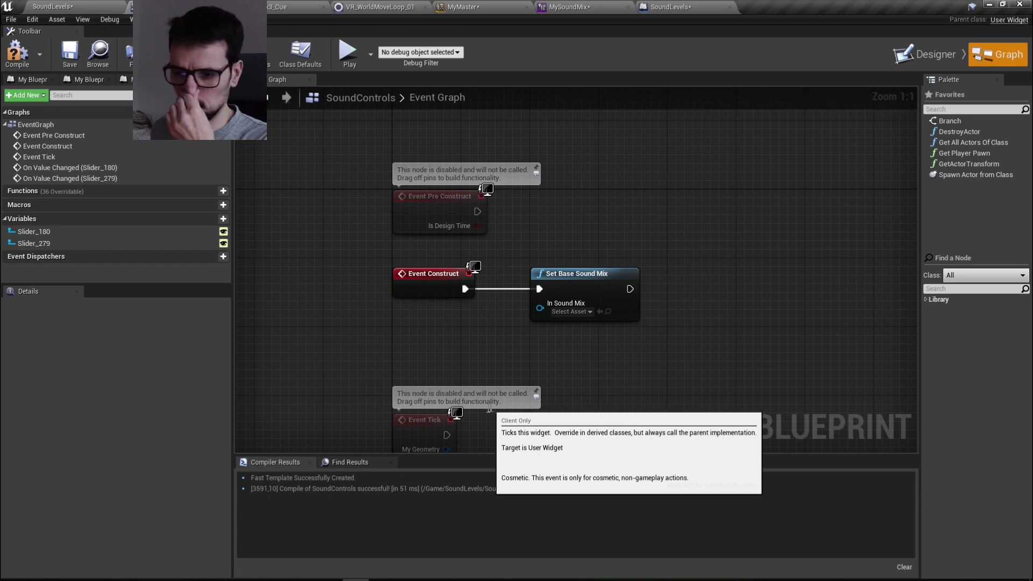
left_click(586, 312)
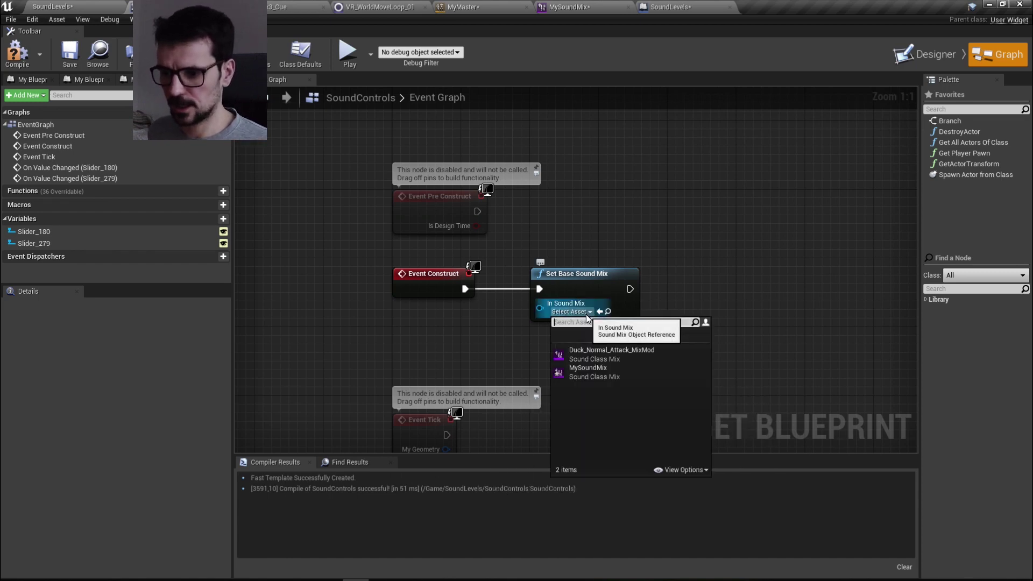
left_click(585, 373)
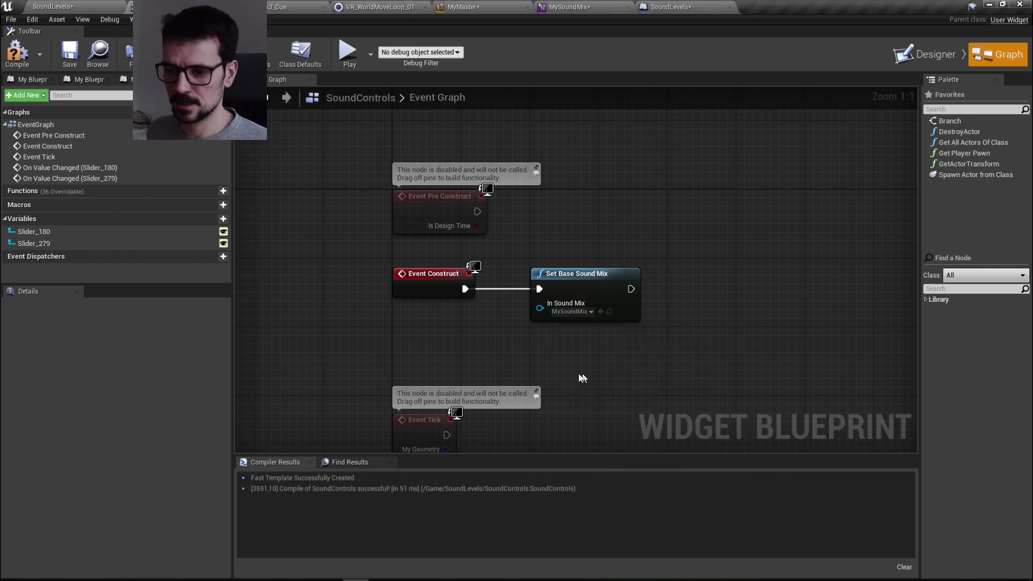
key("F7")
scroll(650, 230, "down", 3)
right_click_drag(650, 230, 585, 197)
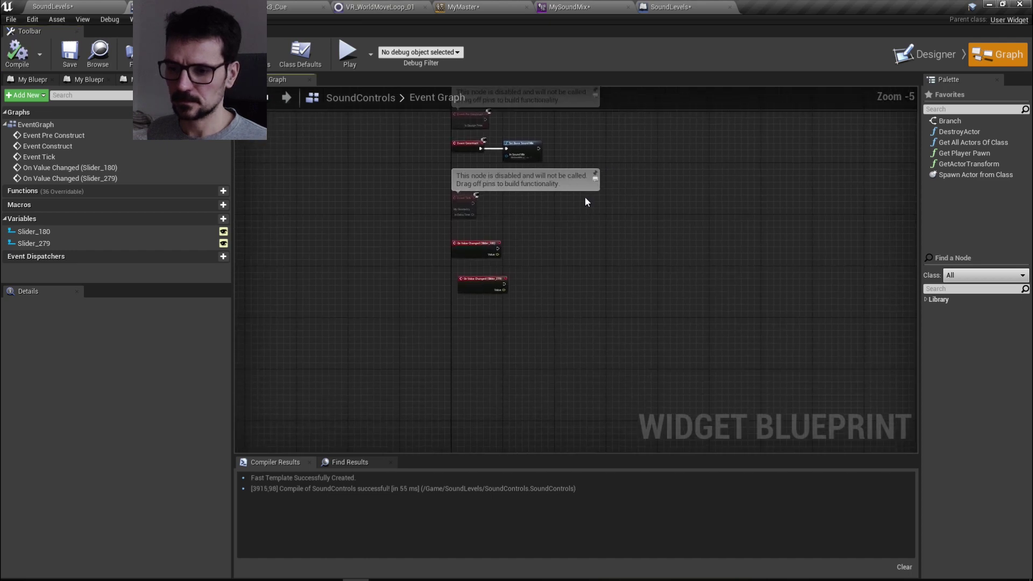
scroll(489, 260, "up", 3)
Step: Confirm Slider_180 is the Music slider, then drag off its On Value Changed exec pin
left_click(926, 54)
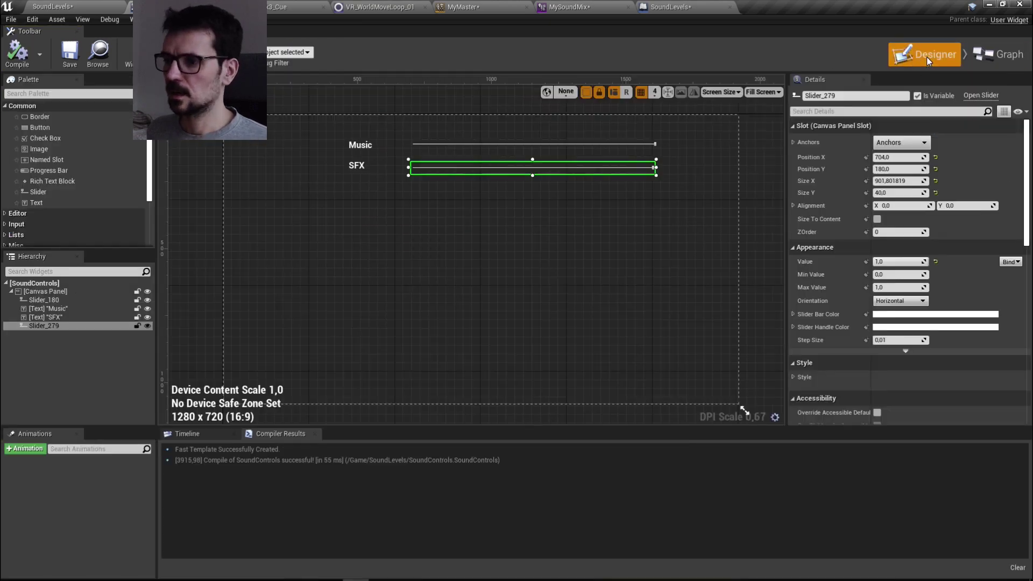
left_click(464, 146)
scroll(464, 146, "up", 4)
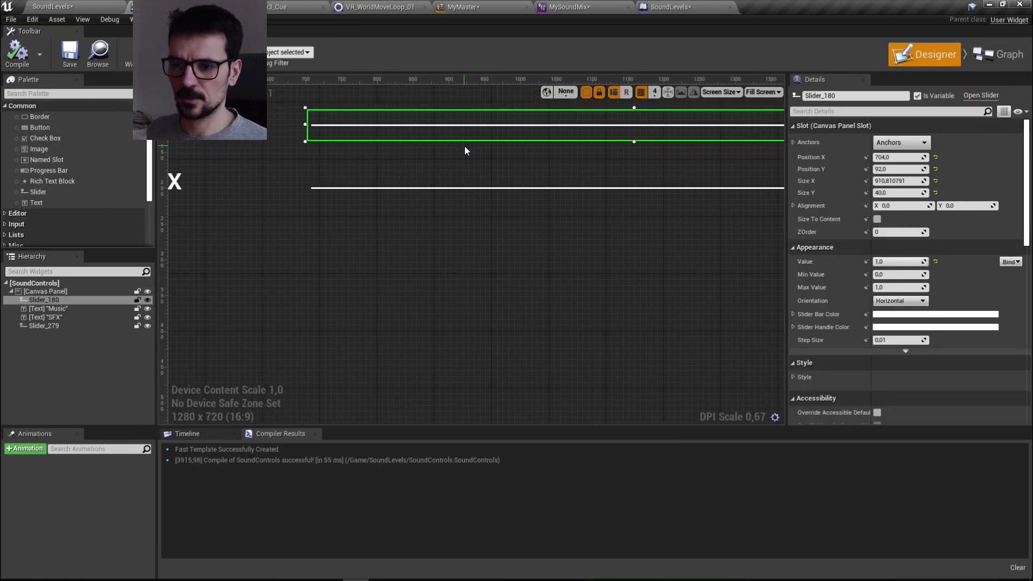
left_click(1013, 56)
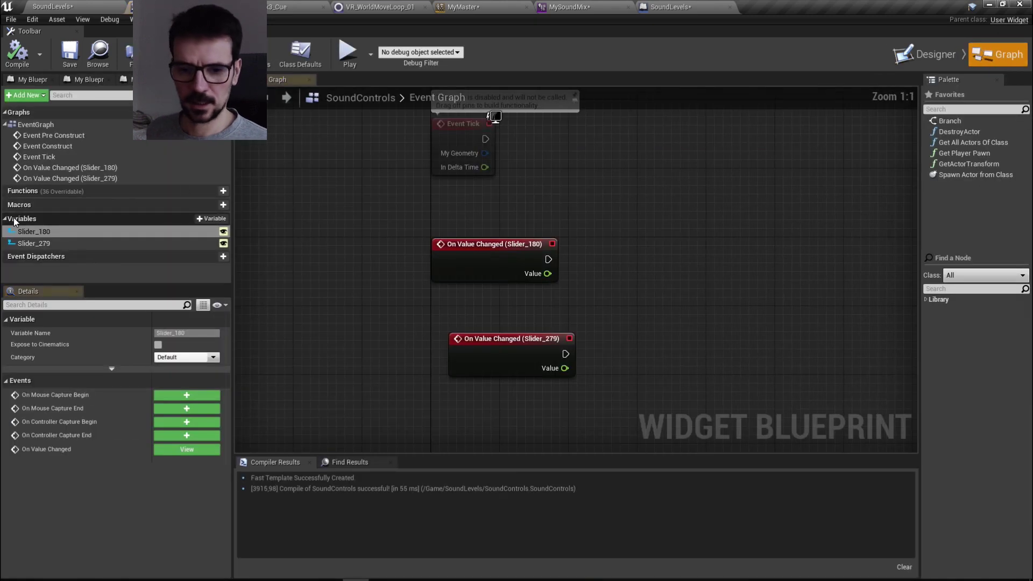
left_click(188, 451)
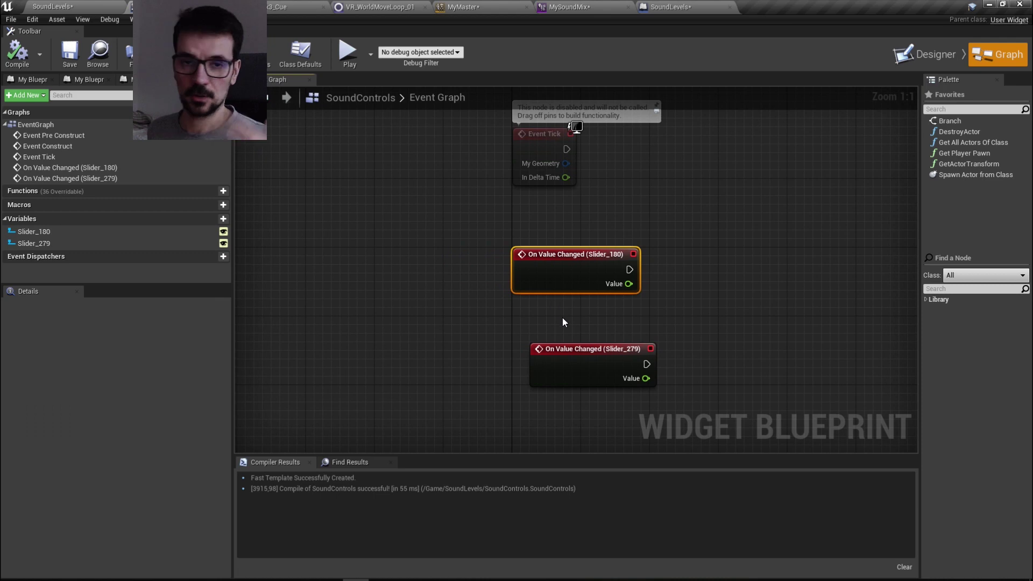
left_click_drag(564, 344, 538, 367)
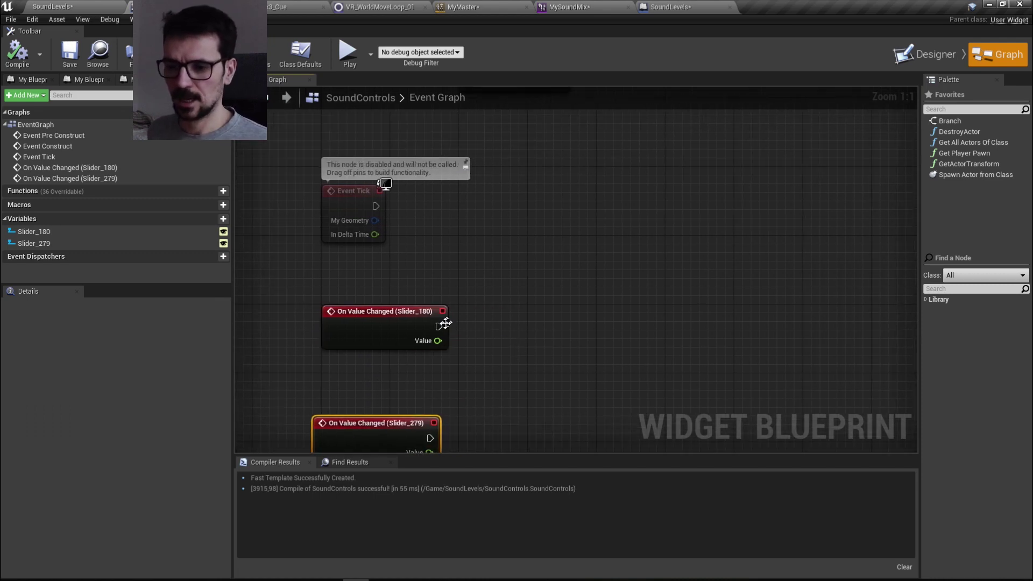
left_click_drag(444, 324, 573, 327)
Step: Add a Set Sound Mix Class Override node next to the Music slider's value-changed event
type("over")
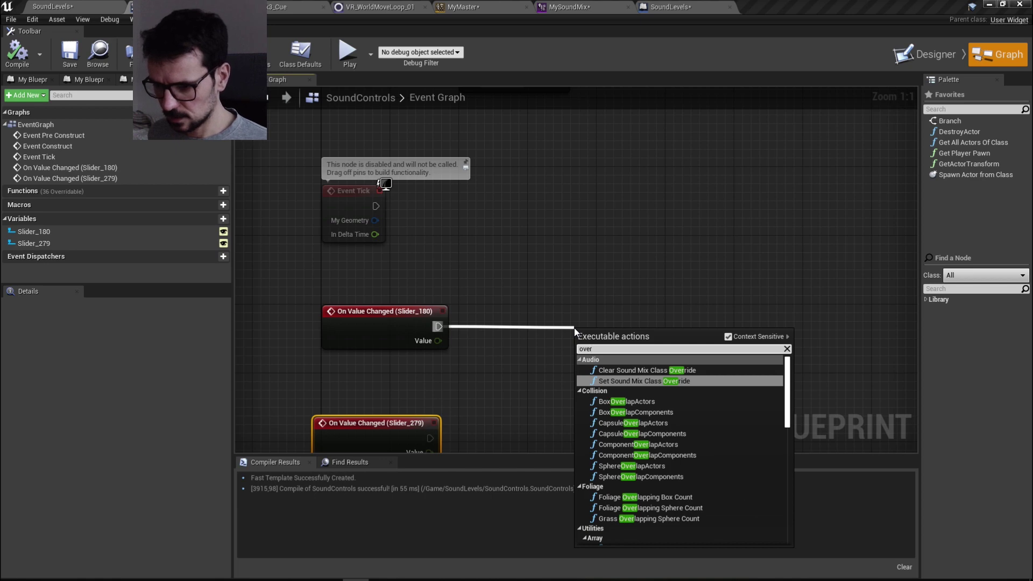
left_click(671, 380)
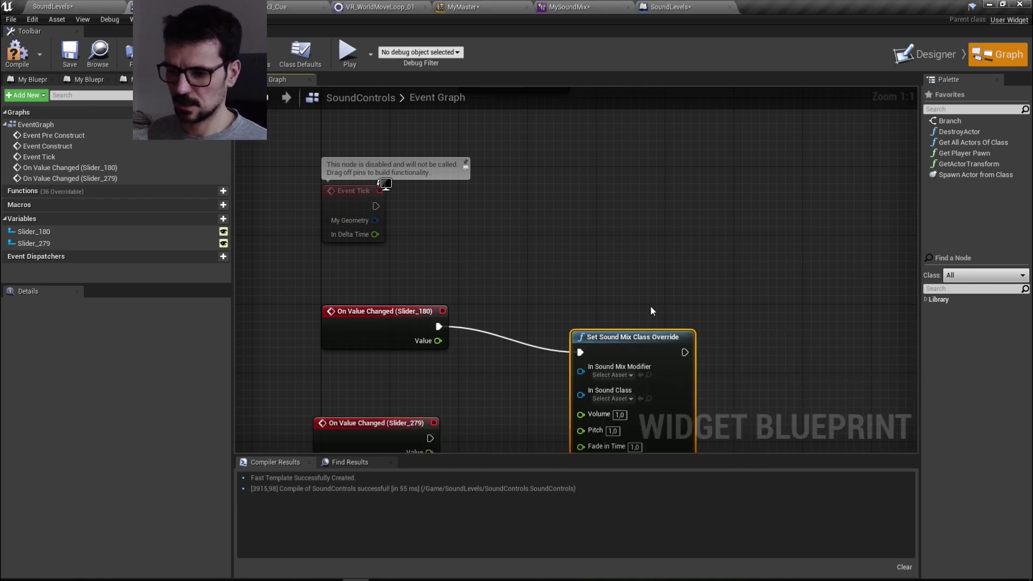
left_click_drag(648, 338, 672, 313)
right_click_drag(535, 352, 488, 275)
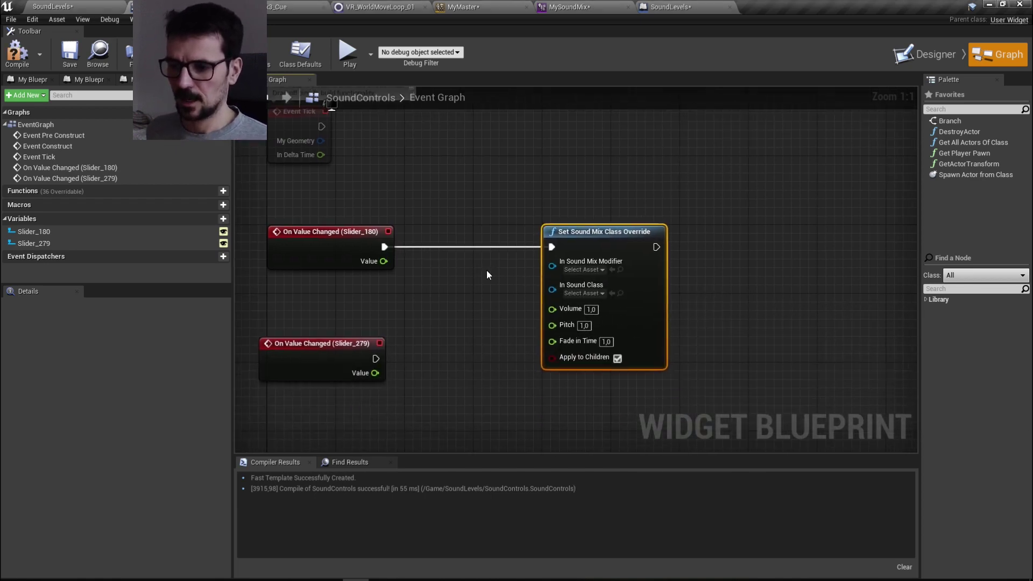
Step: Set the override to MySoundMix and MyMusic, wire slider Value to Volume, and compile
left_click(596, 270)
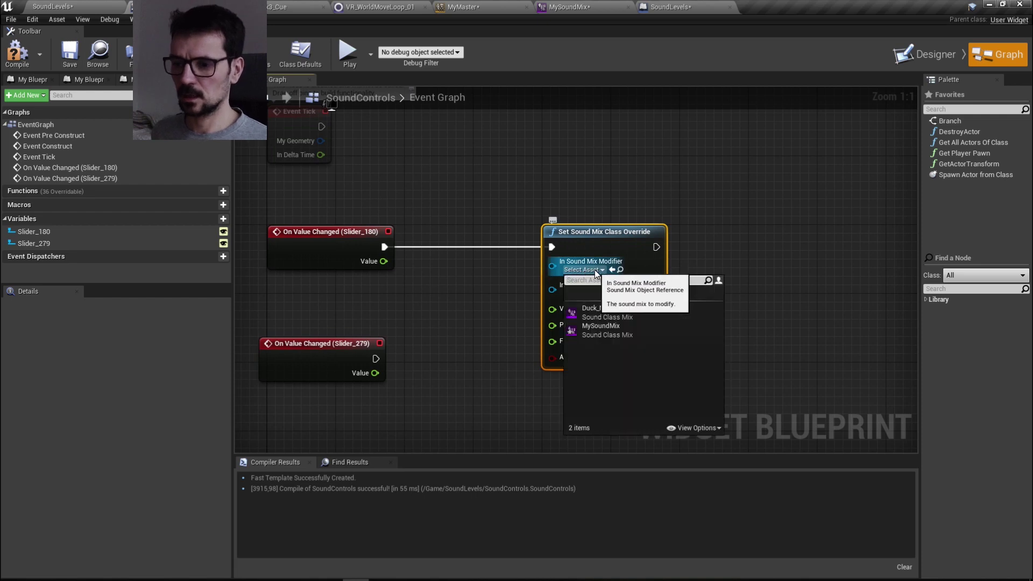
left_click(606, 333)
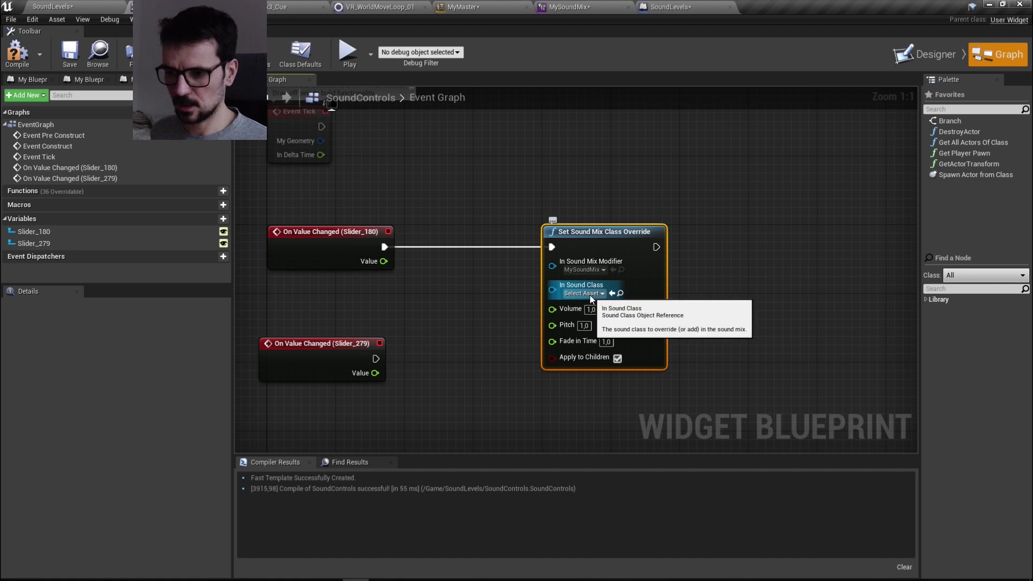
left_click(591, 299)
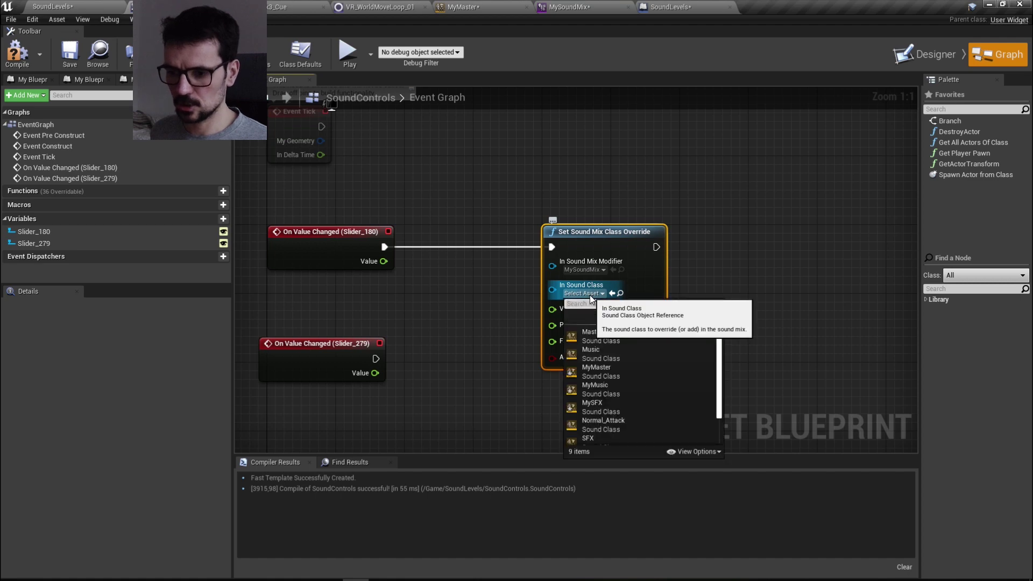
left_click(598, 387)
left_click_drag(383, 263, 554, 312)
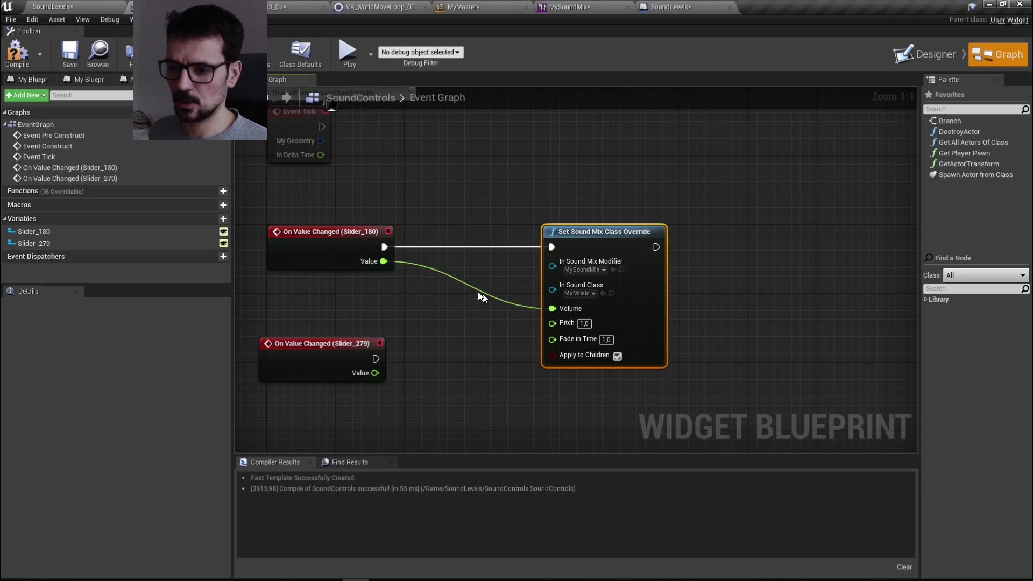
left_click(17, 52)
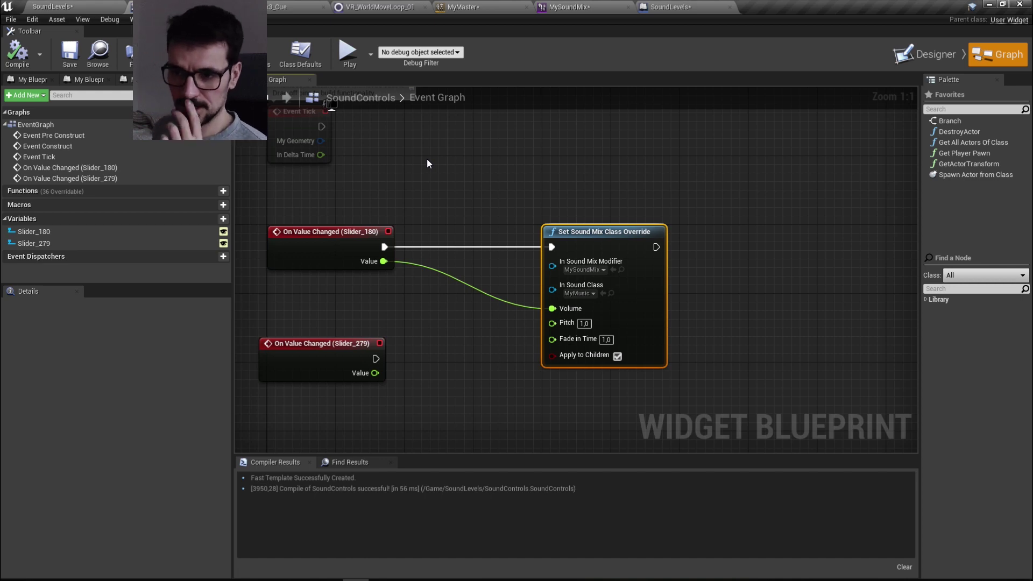
left_click(56, 6)
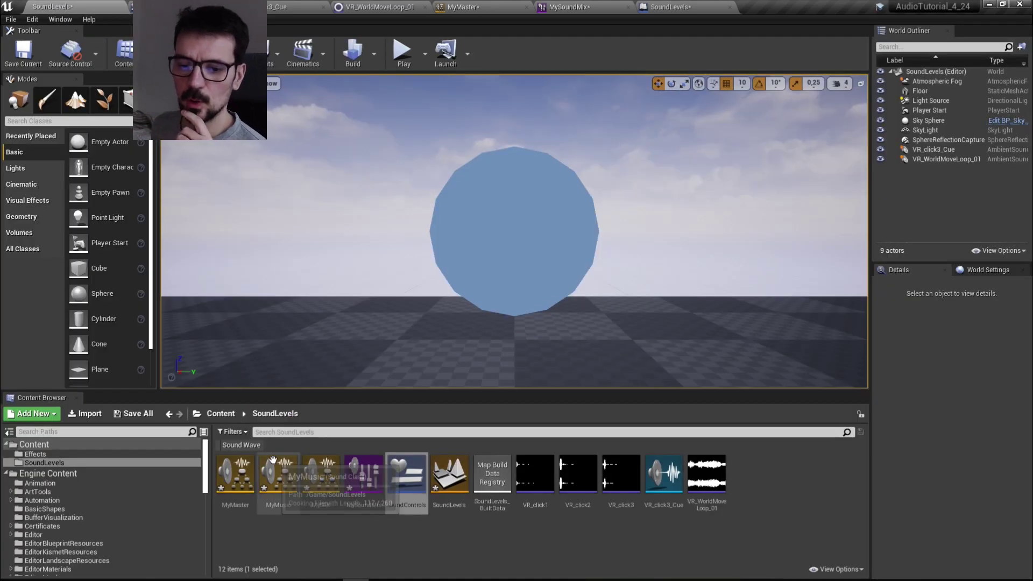
Step: Assign the MyMusic sound class to the VR_WorldMoveLoop_01 sound wave
left_click(242, 511)
left_click(280, 497)
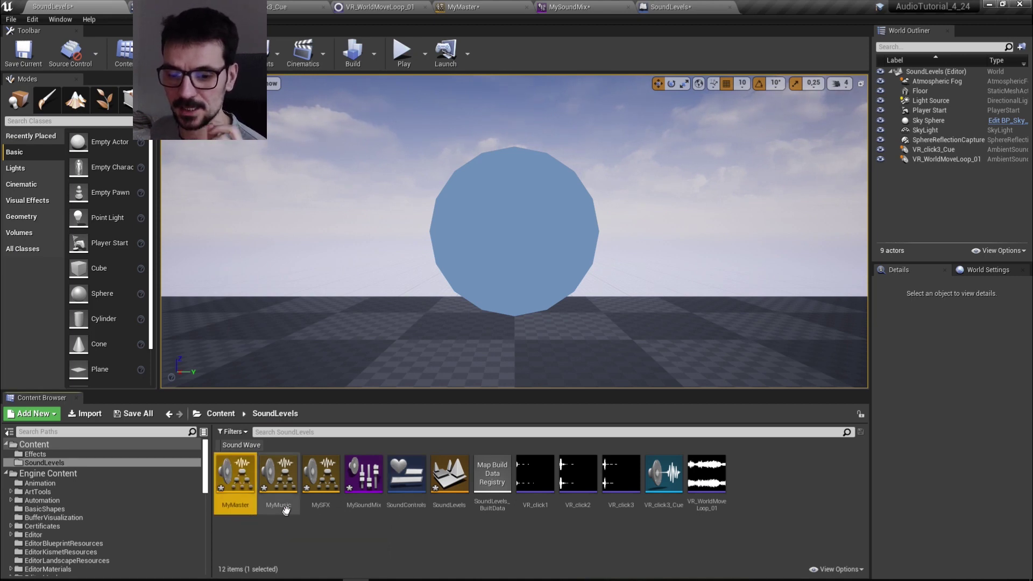
left_click(321, 498)
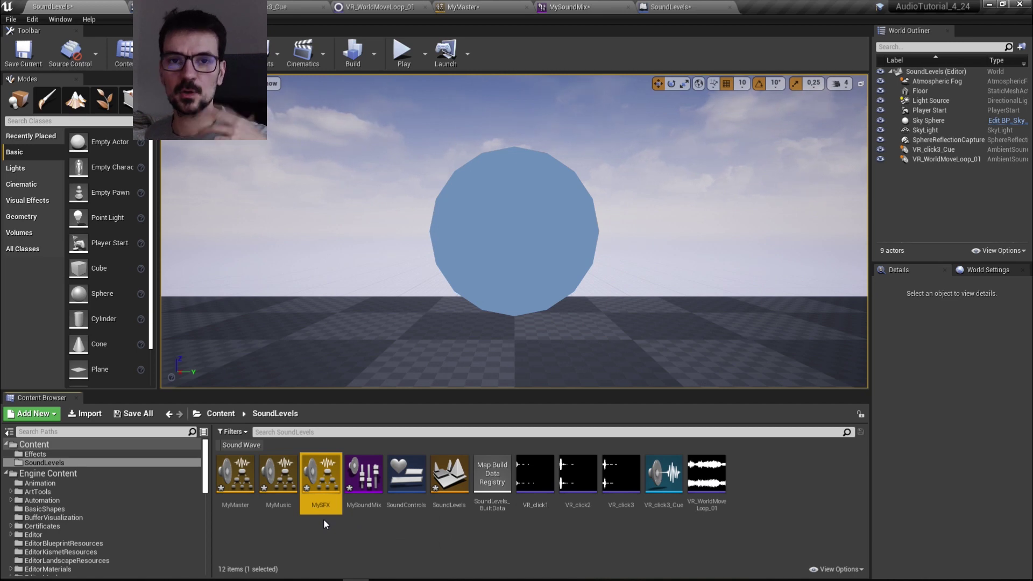
double_click(706, 479)
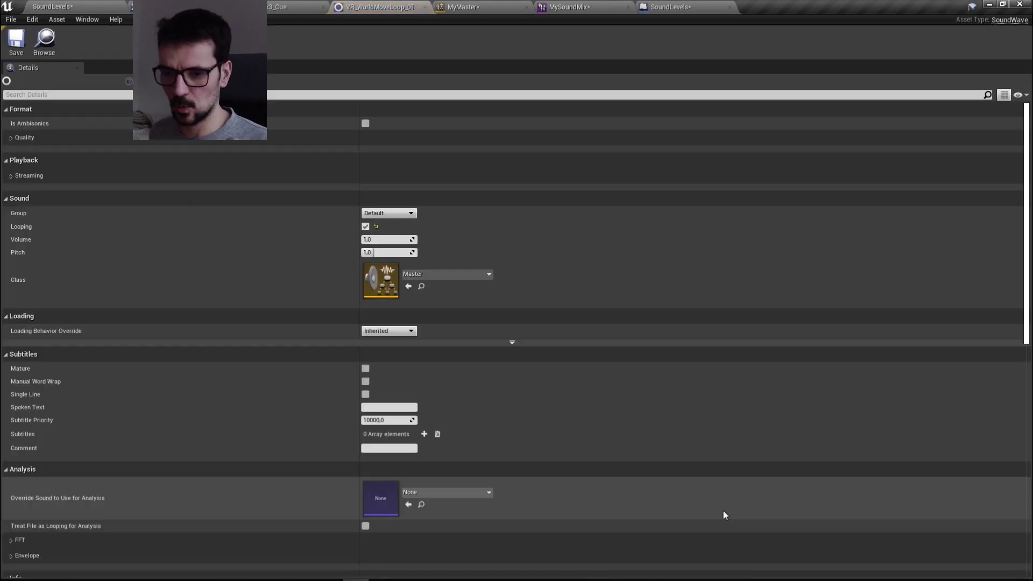
left_click(450, 274)
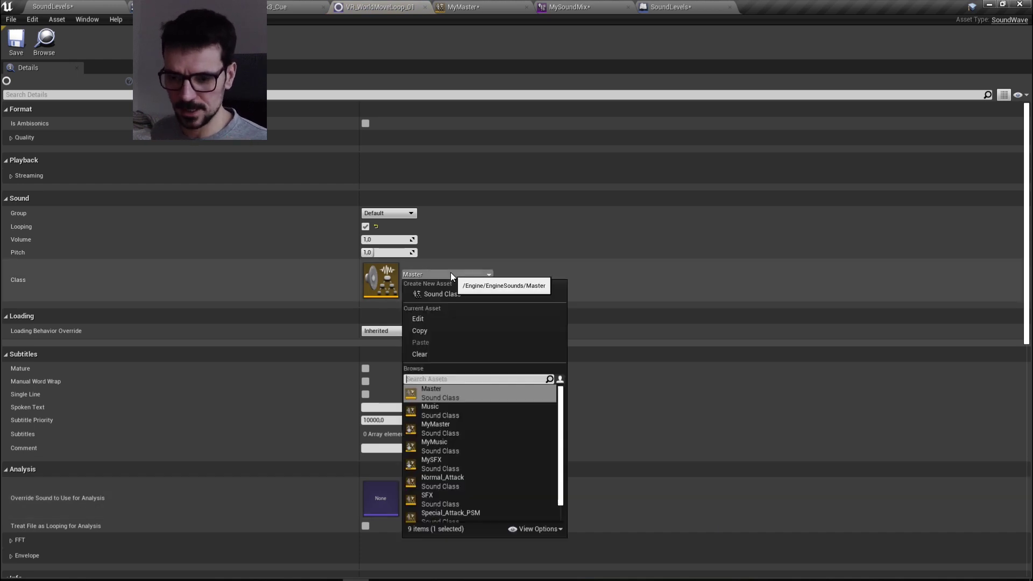
type("mym")
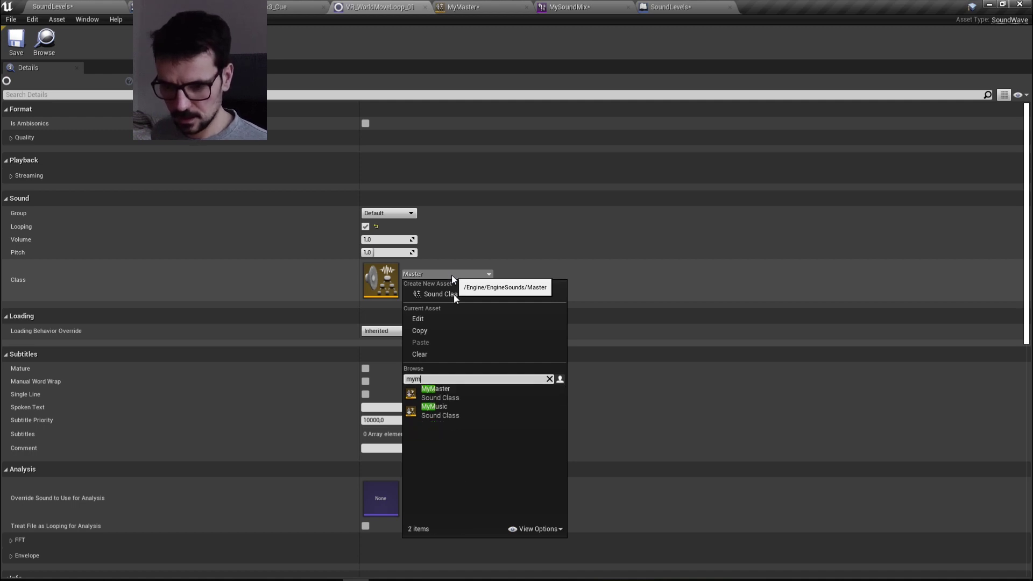
left_click(443, 414)
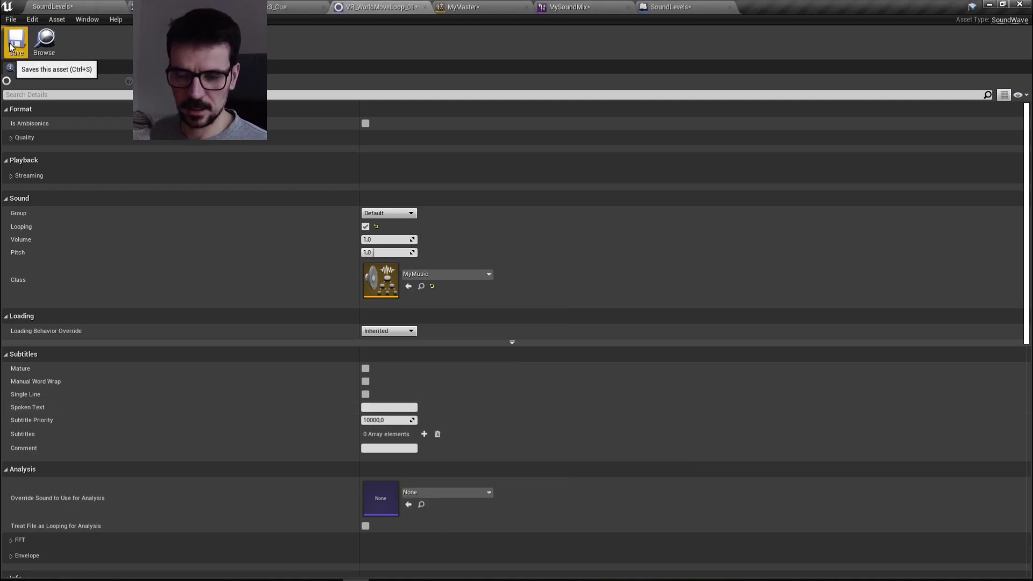
left_click(74, 5)
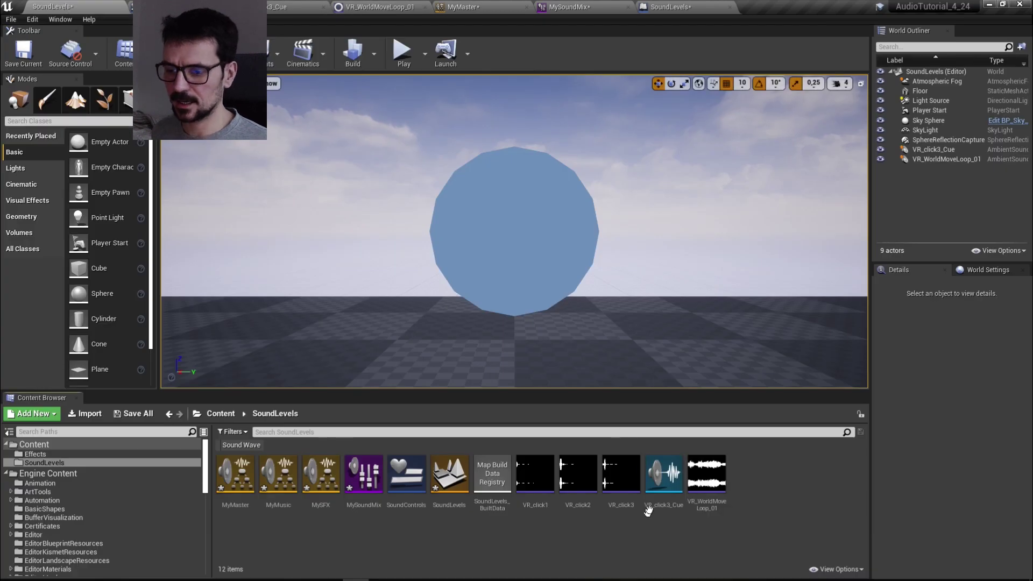
Step: Assign the MySFX sound class to the VR_click3_Cue sound cue
double_click(657, 494)
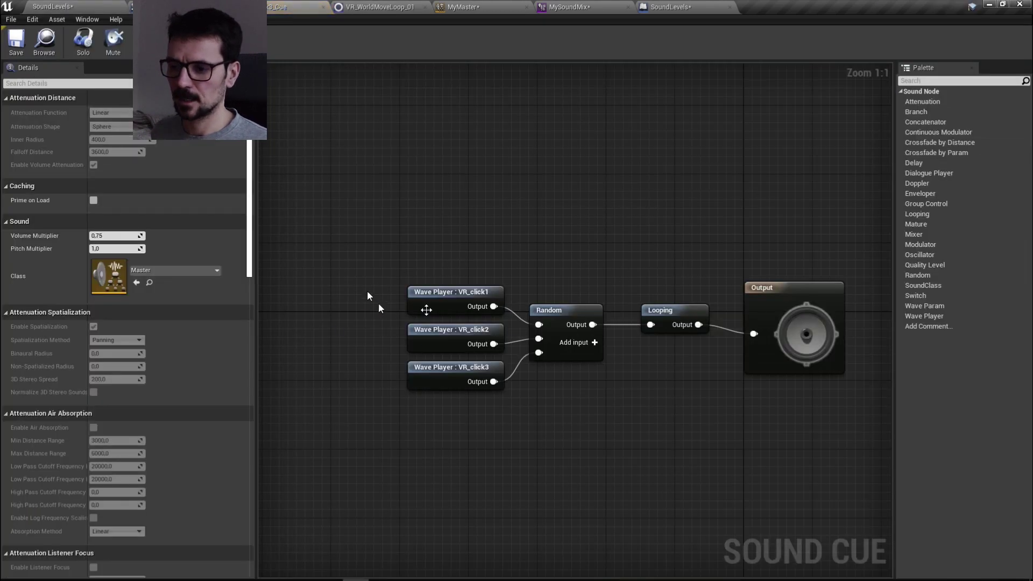
left_click(165, 266)
type("mys")
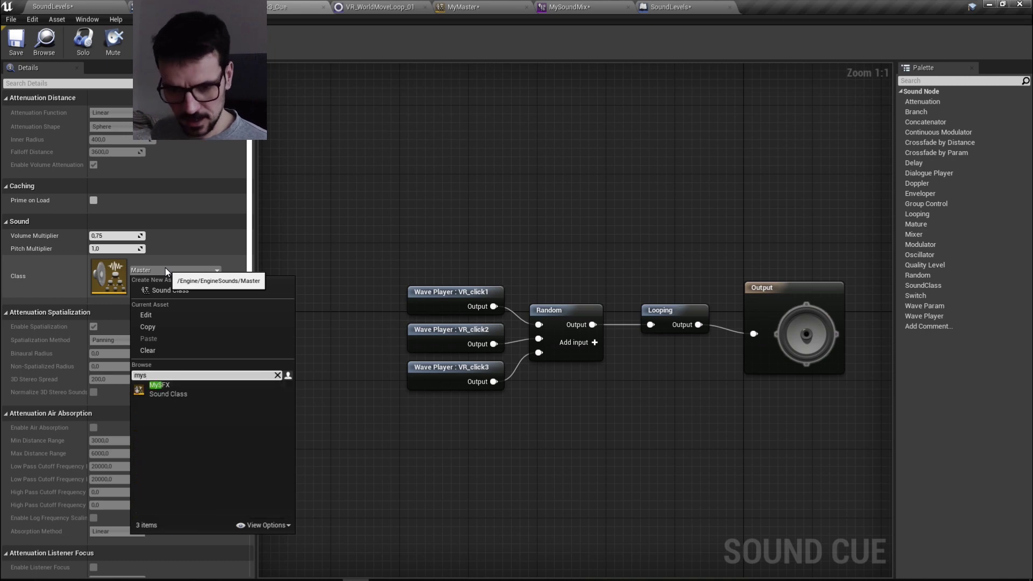
left_click(161, 388)
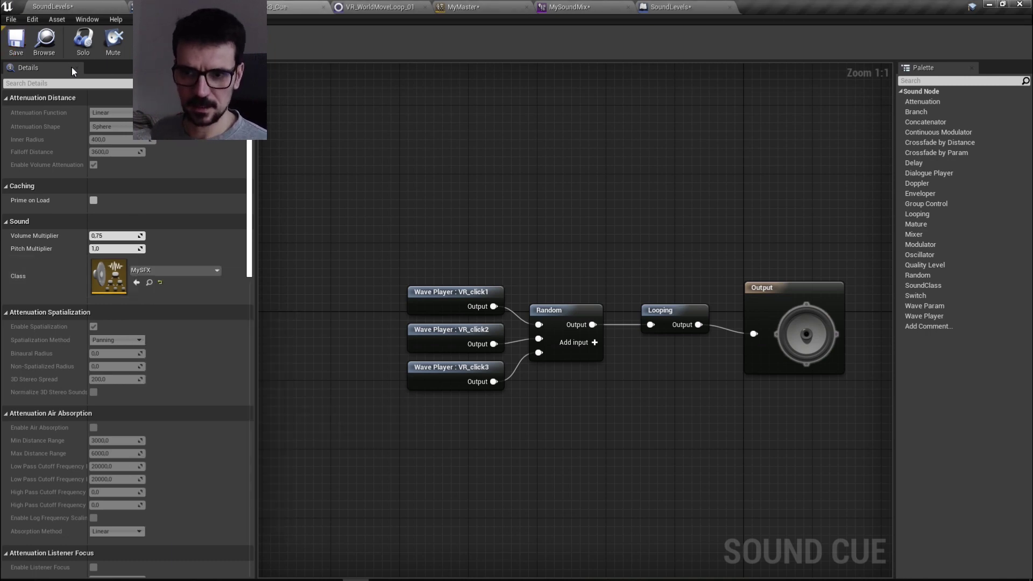
left_click(63, 6)
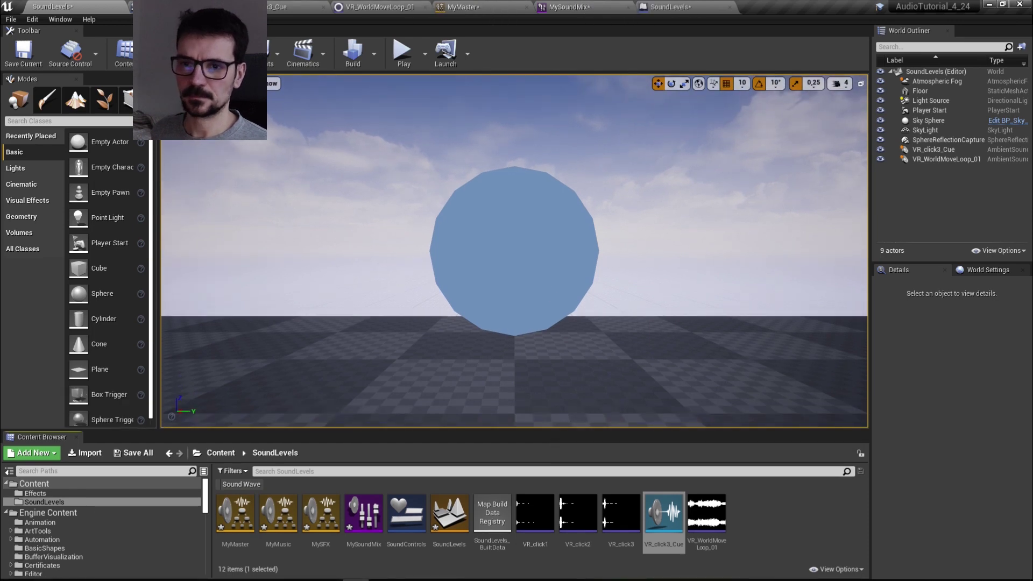
Step: Duplicate the Set Sound Mix Class Override node in the SoundControls Event Graph
left_click(172, 6)
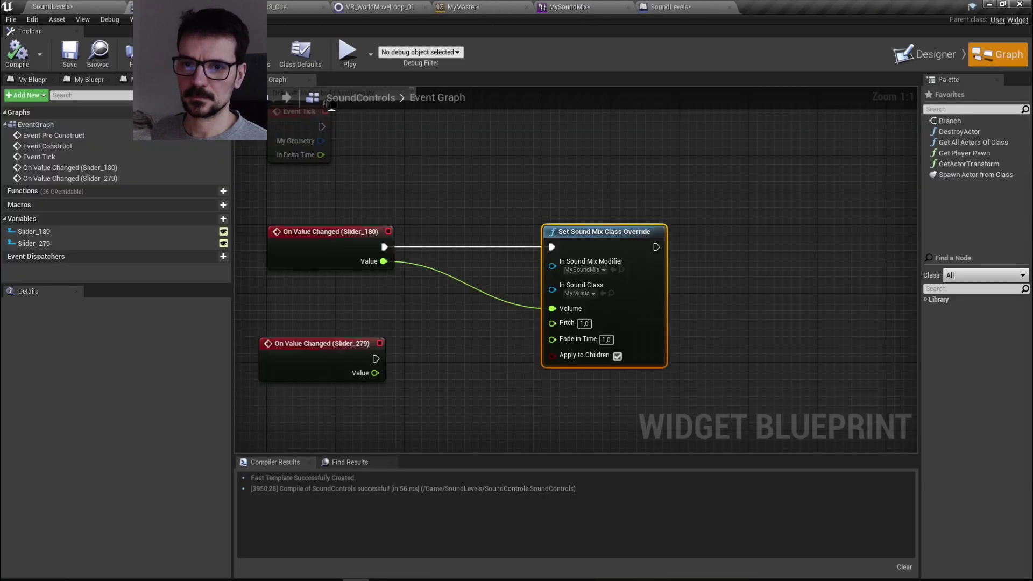
scroll(434, 295, "down", 3)
left_click_drag(427, 288, 433, 376)
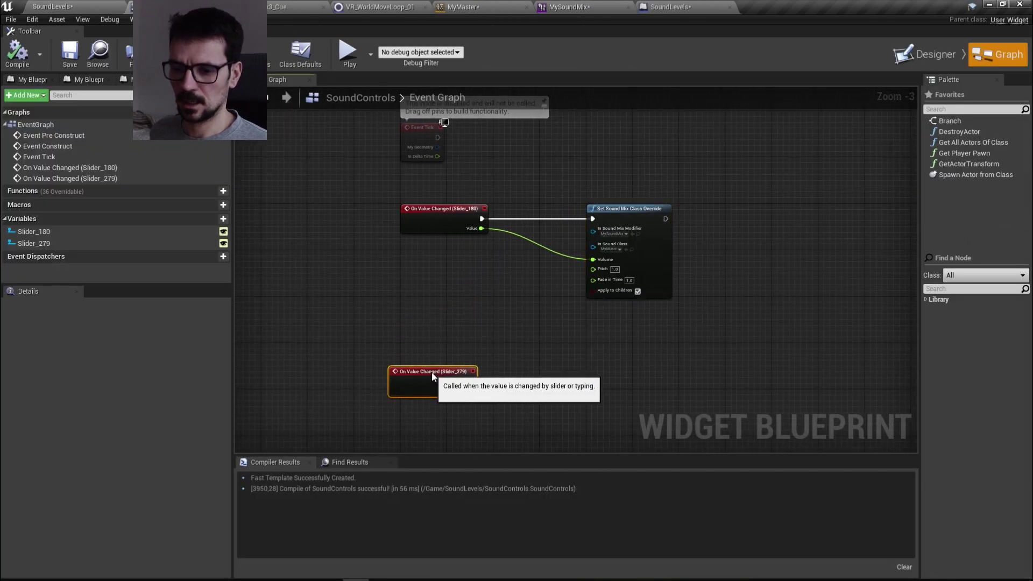
right_click_drag(600, 231, 560, 175)
left_click_drag(518, 129, 586, 275)
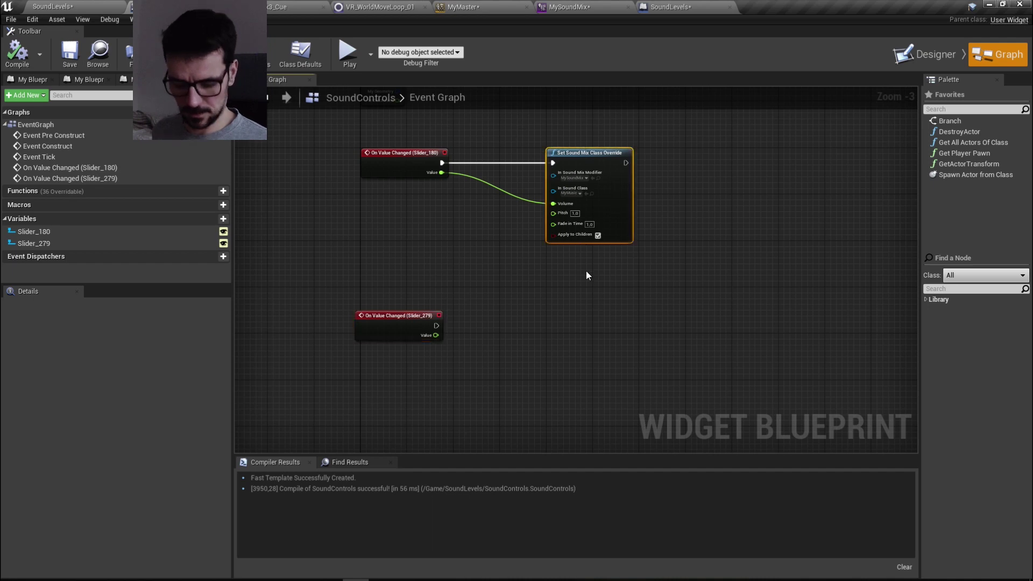
key("ctrl+c")
key("ctrl+v")
Step: Wire Slider_279's event and Value into the copy, set its class to MySFX, and compile
scroll(457, 323, "up", 3)
left_click_drag(421, 324, 641, 266)
left_click_drag(686, 248, 635, 308)
left_click_drag(420, 339, 597, 389)
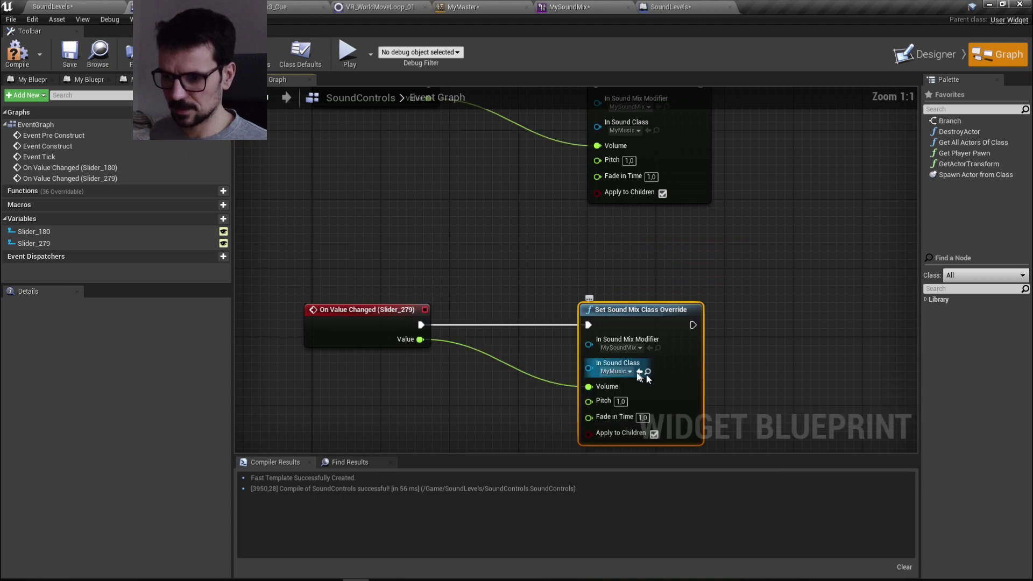
left_click(624, 370)
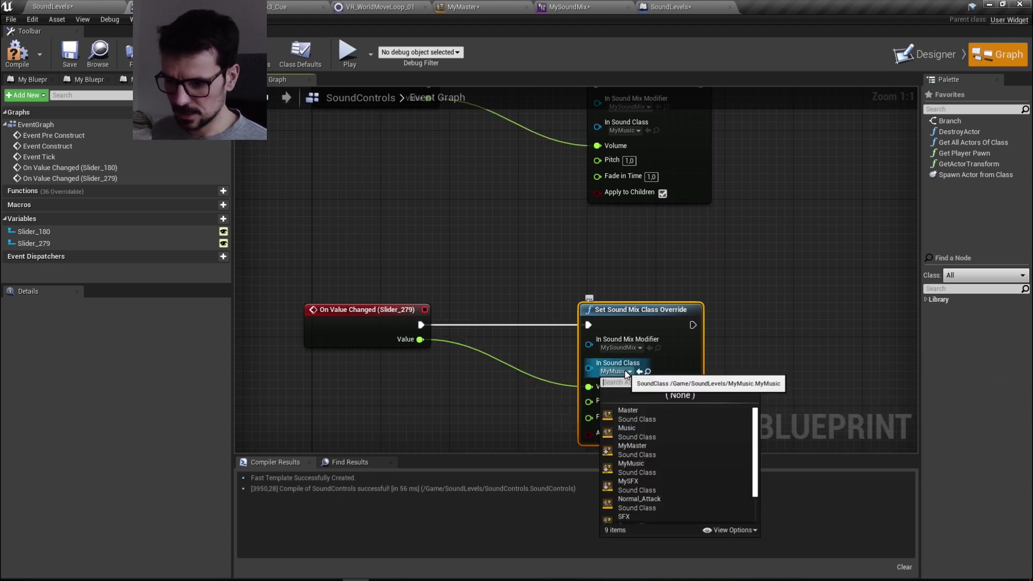
left_click(637, 483)
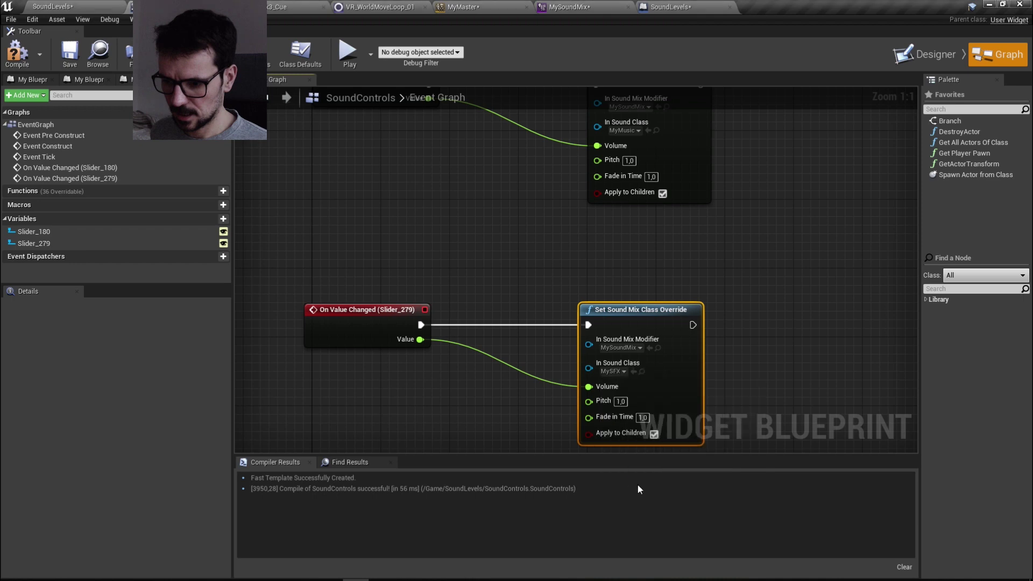
left_click(17, 54)
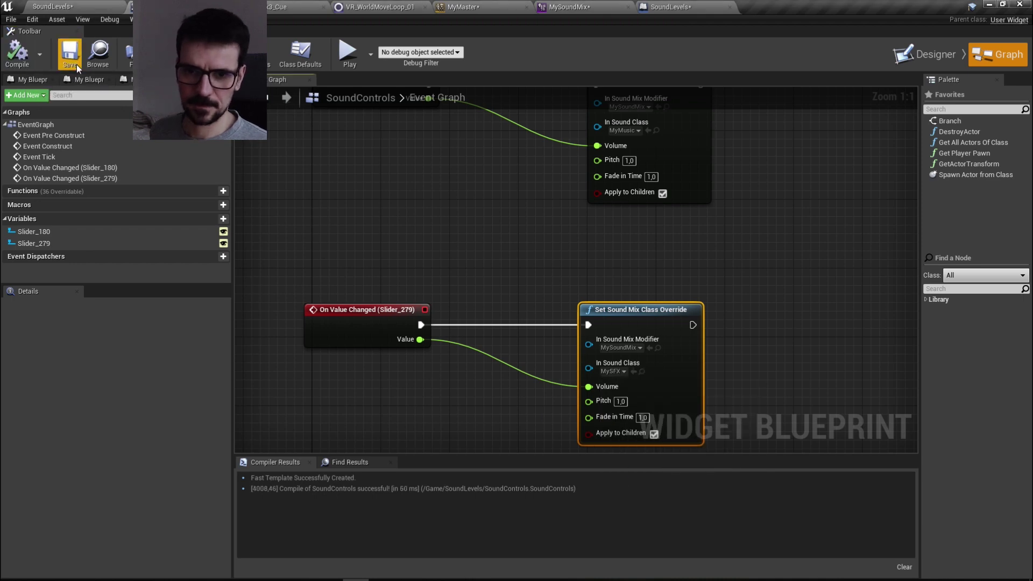
left_click(53, 6)
Step: Run a quick play test, check the Music and SFX sliders in the Designer, then play again
left_click(404, 49)
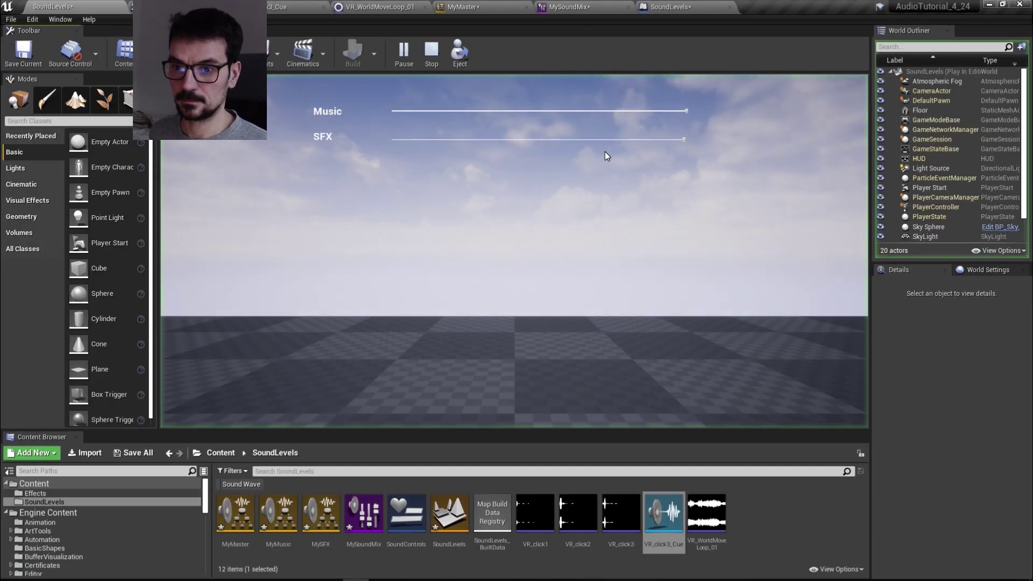
left_click(431, 54)
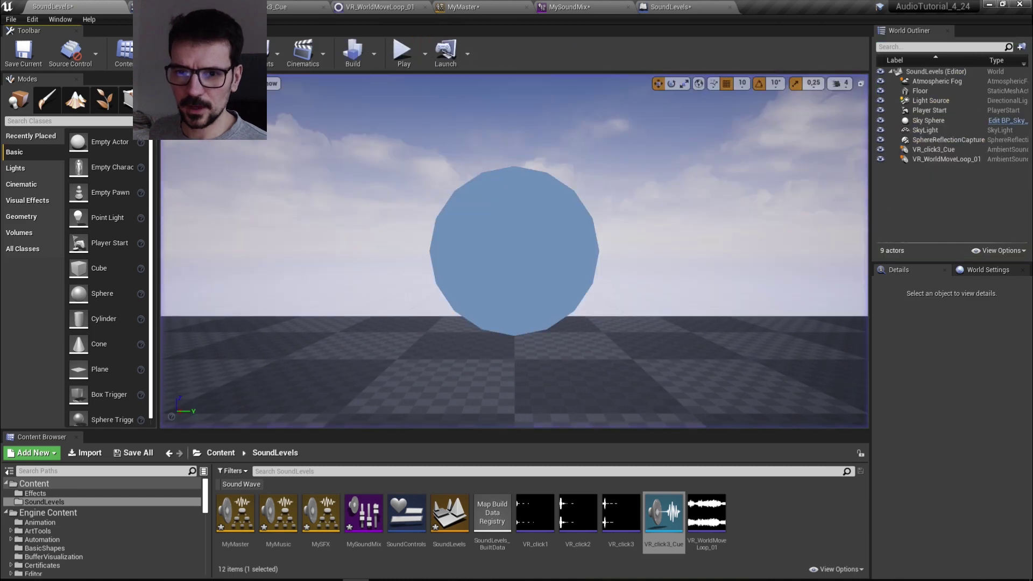
left_click(199, 6)
left_click(923, 51)
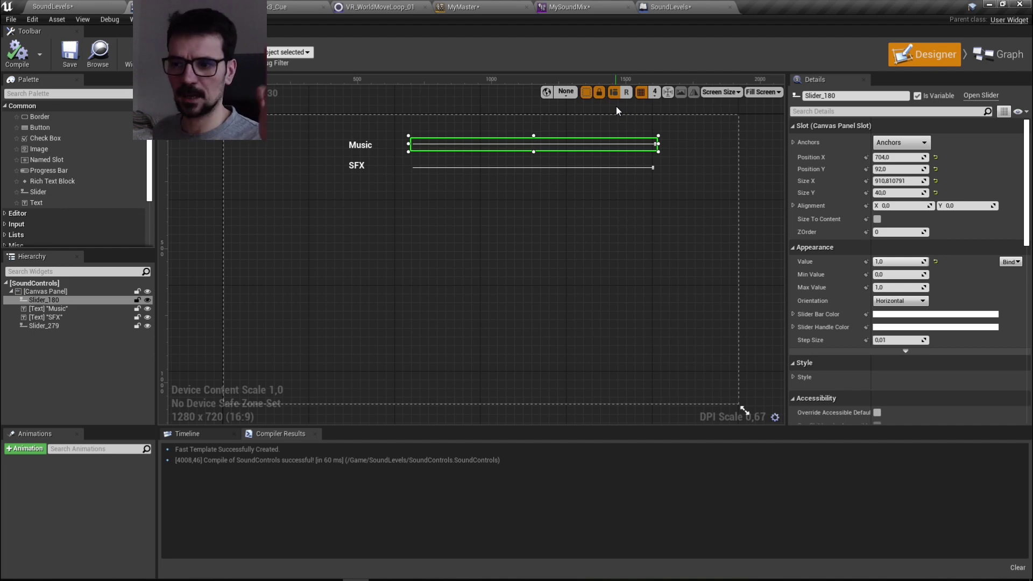
scroll(663, 146, "up", 3)
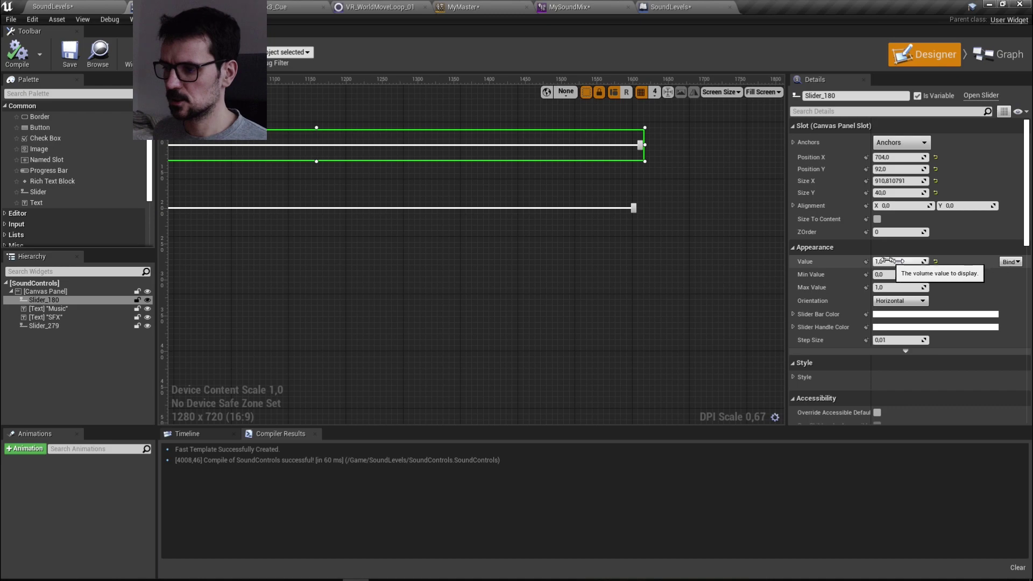
left_click(107, 7)
left_click(400, 58)
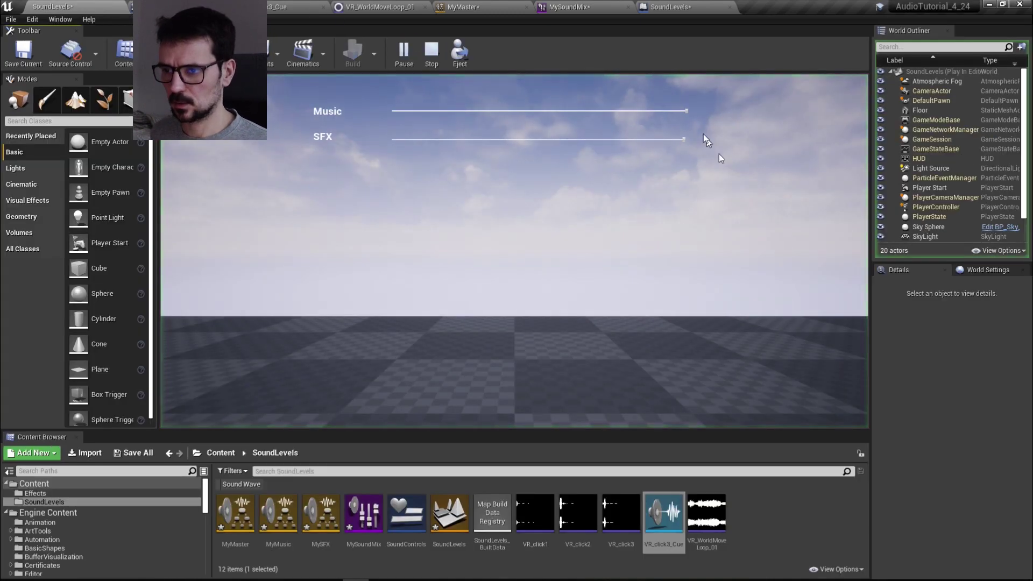
Step: Sweep the Music and SFX sliders between mute, half and full volume, then stop play
left_click_drag(686, 111, 364, 119)
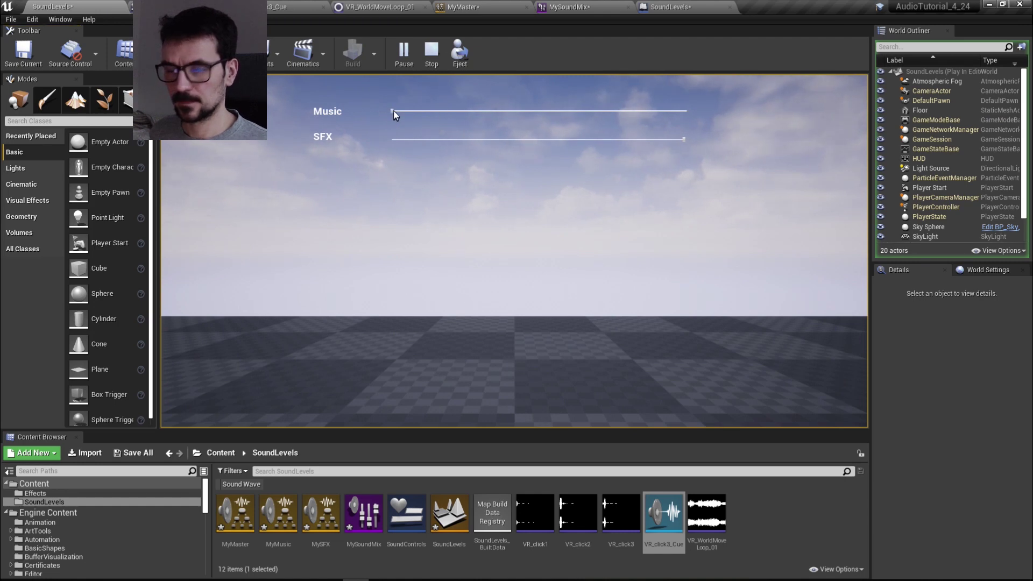
left_click_drag(392, 110, 686, 110)
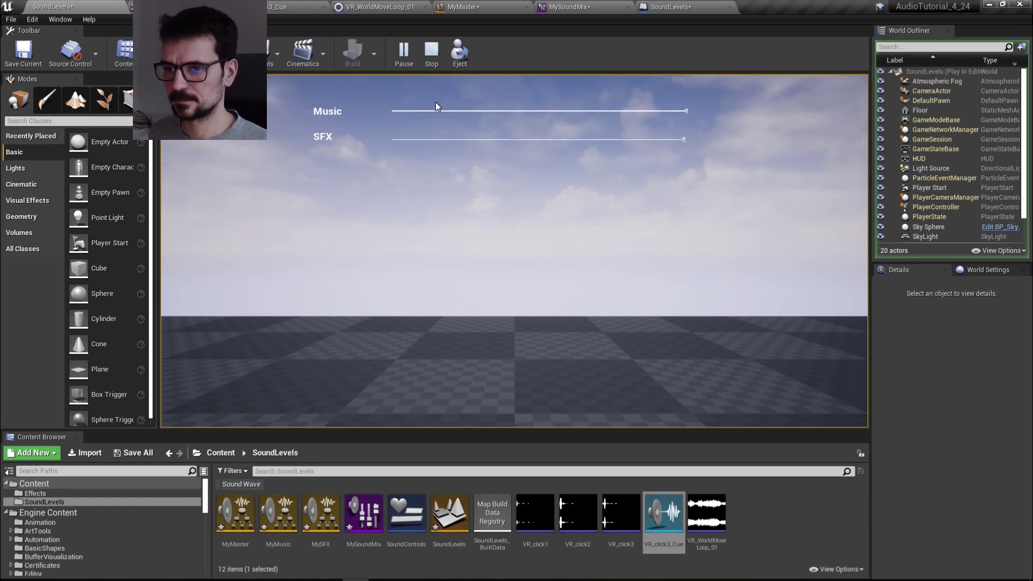
left_click_drag(684, 141, 386, 172)
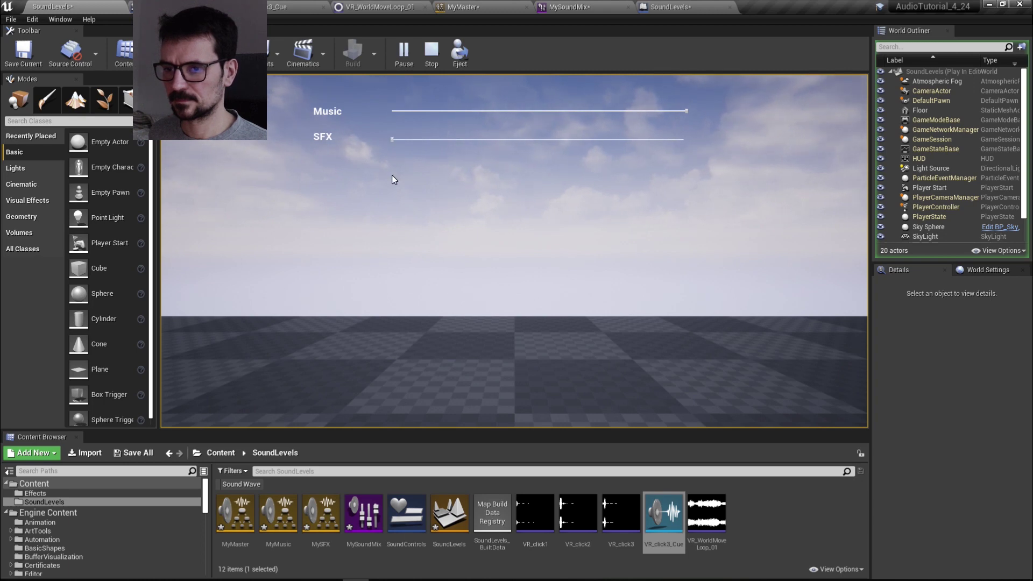
left_click_drag(392, 140, 528, 141)
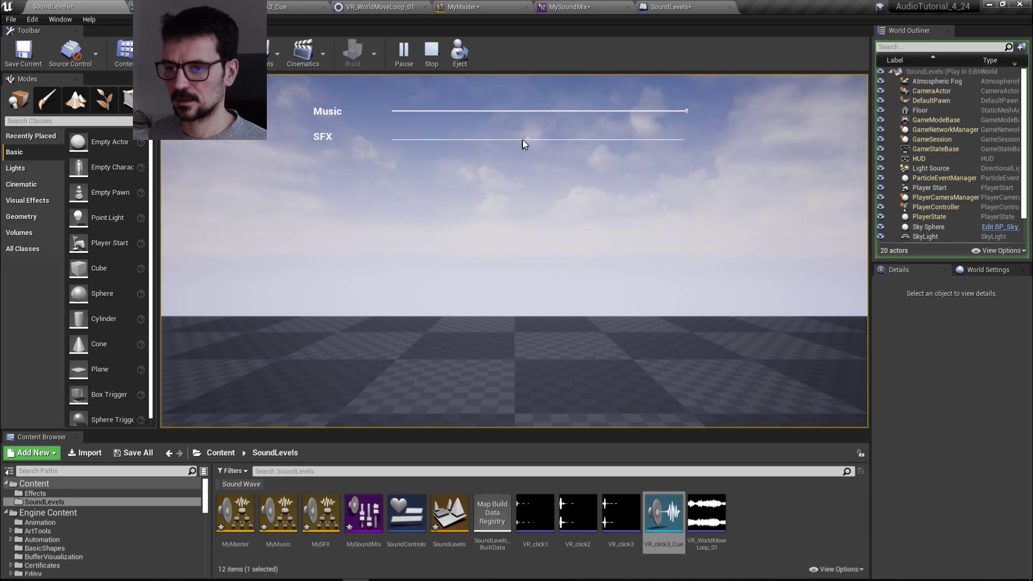
left_click_drag(527, 141, 785, 150)
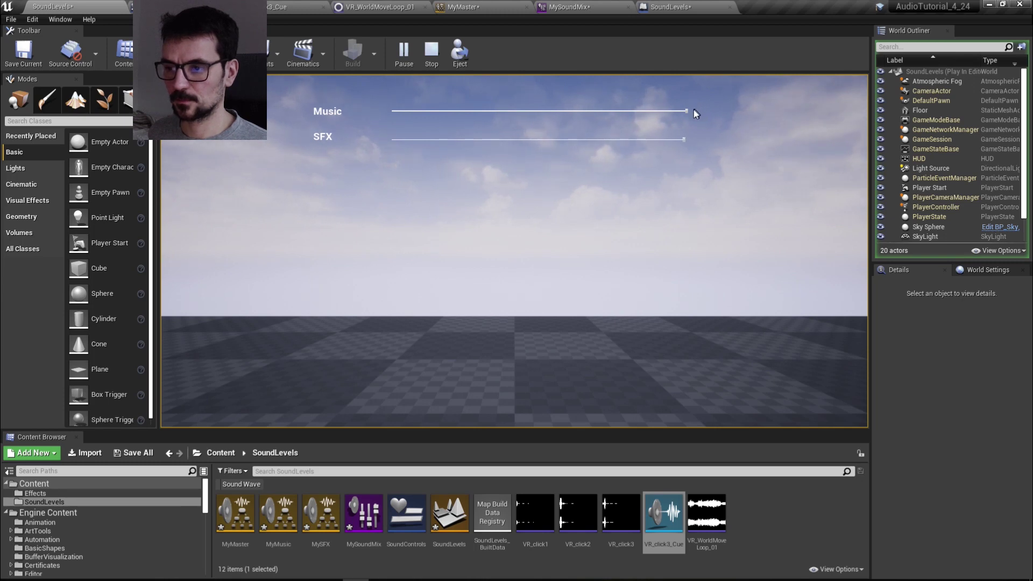
left_click_drag(686, 111, 529, 121)
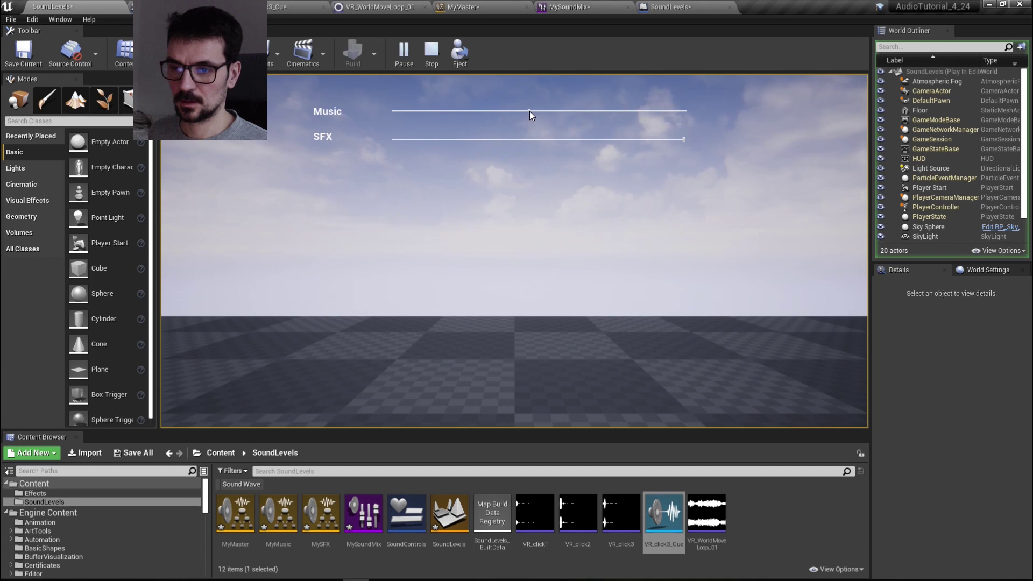
left_click_drag(530, 111, 354, 138)
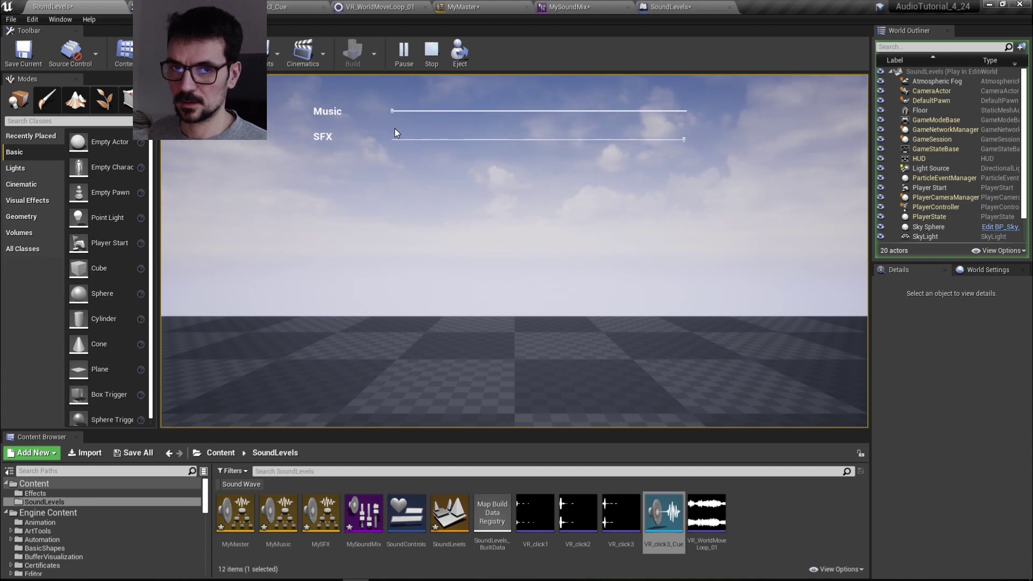
left_click_drag(394, 112, 518, 129)
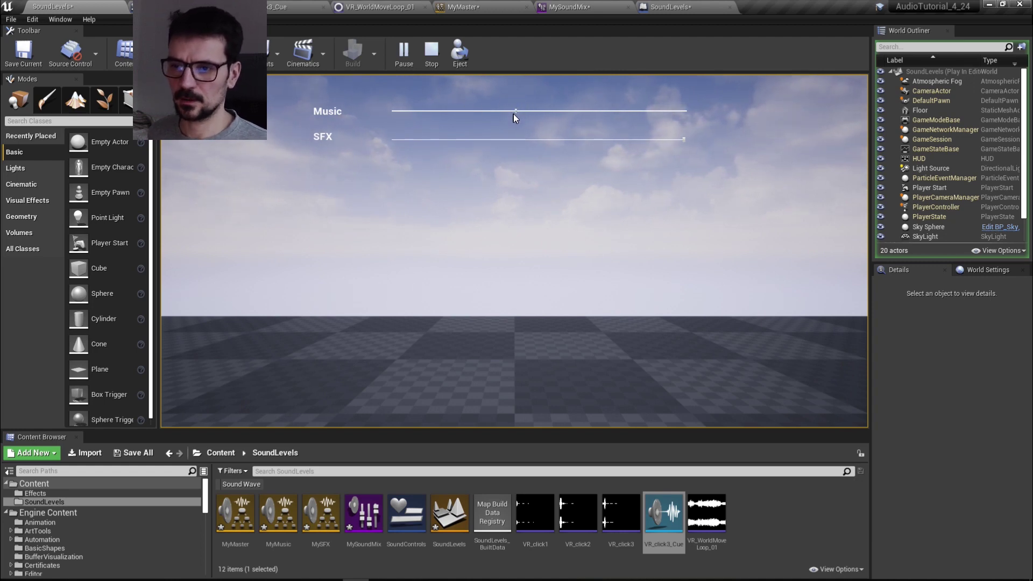
left_click_drag(516, 111, 356, 116)
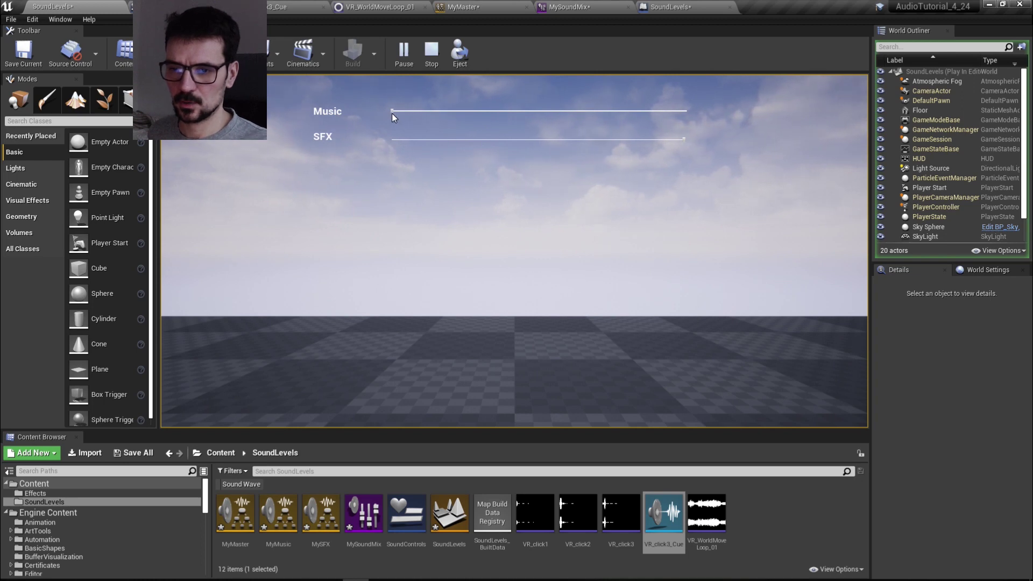
left_click_drag(391, 113, 770, 104)
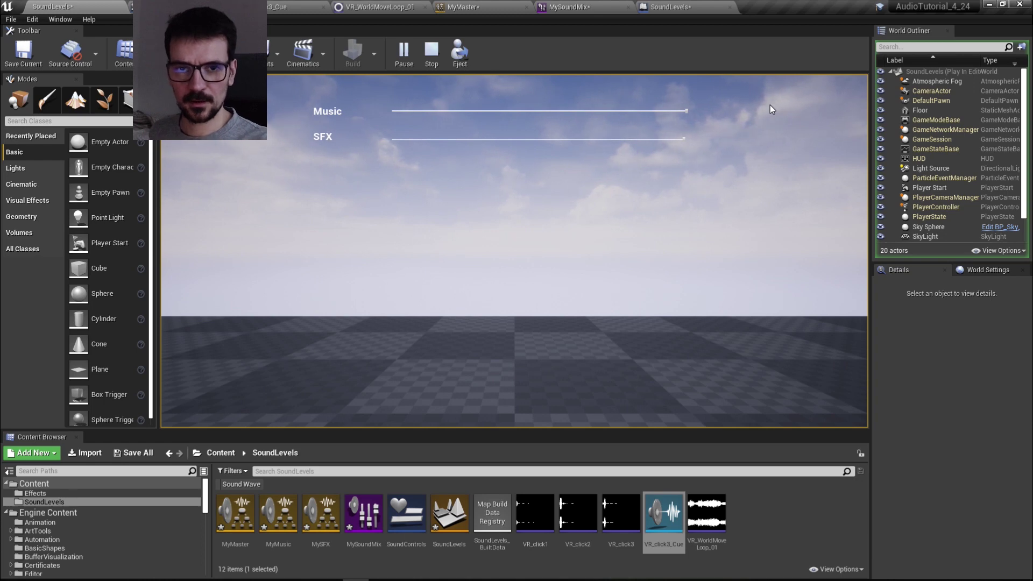
left_click(432, 54)
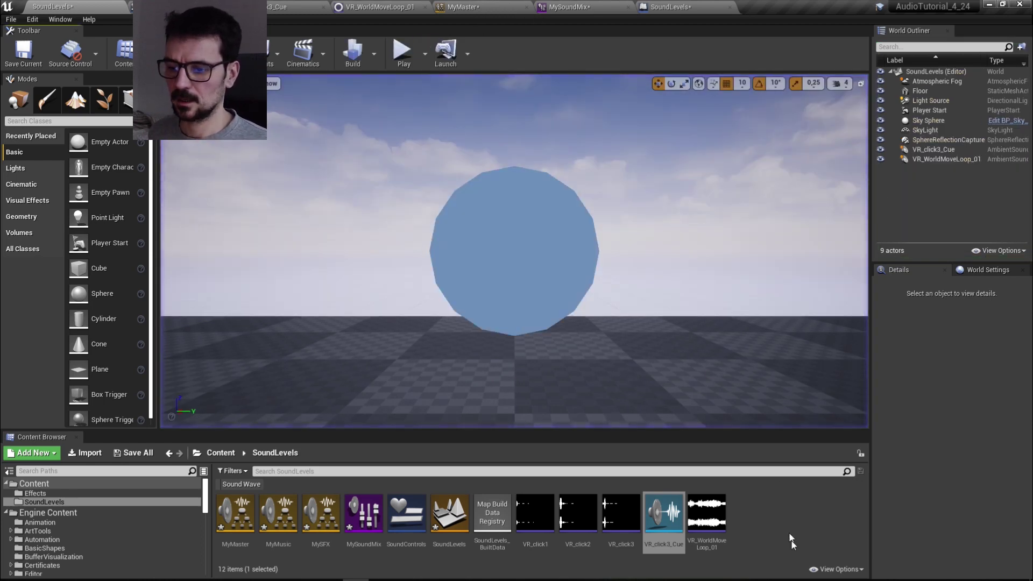
Step: Check that VR_WorldMoveLoop_01's Virtualization Mode stays at Restart
double_click(709, 540)
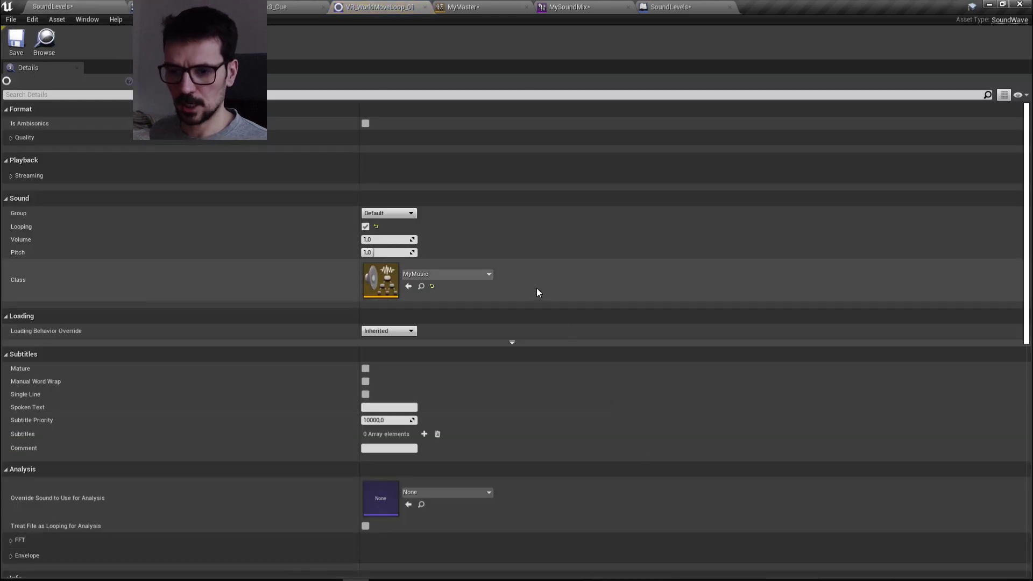
scroll(536, 291, "down", 10)
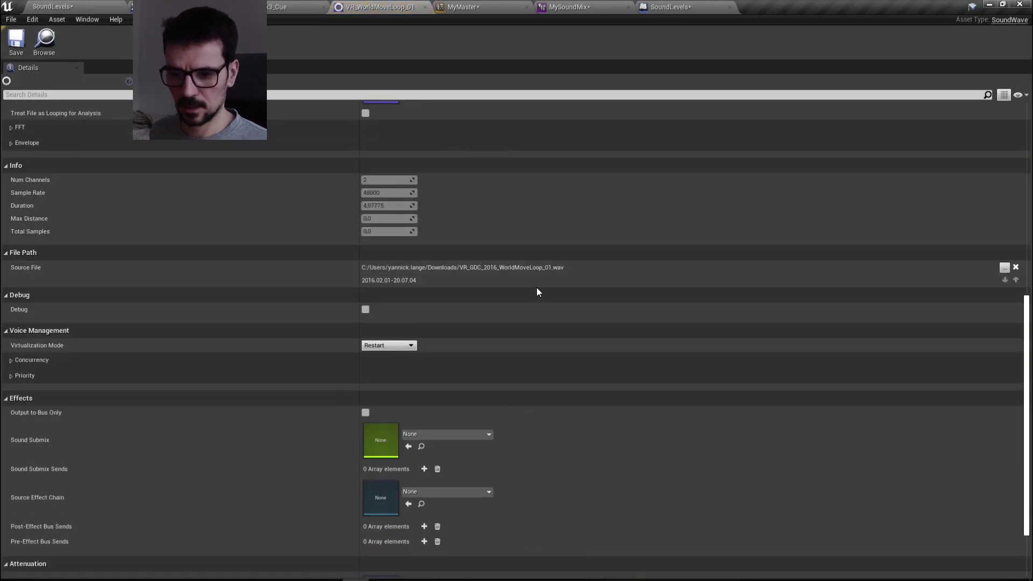
mouse_move(28, 345)
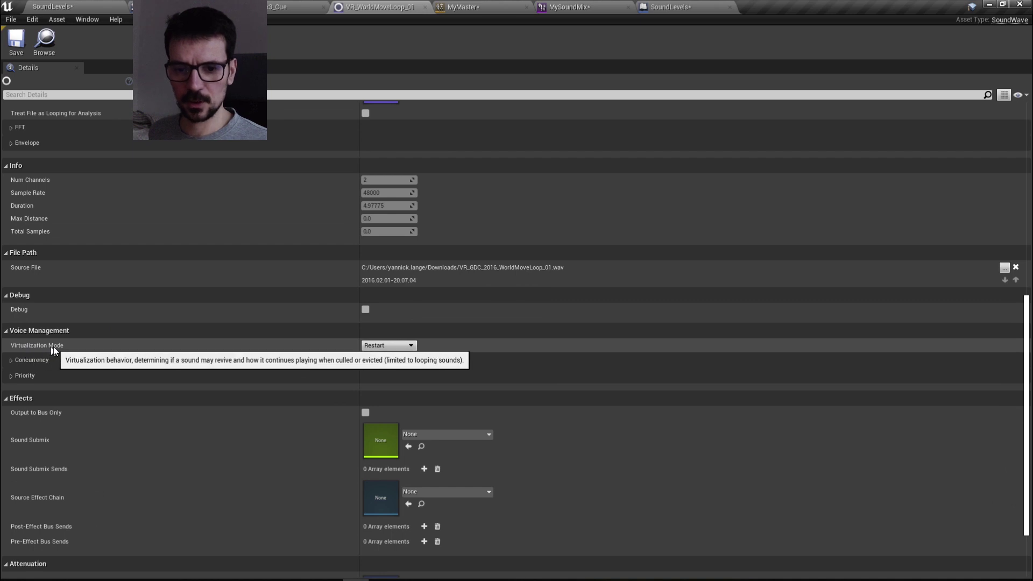
left_click(411, 345)
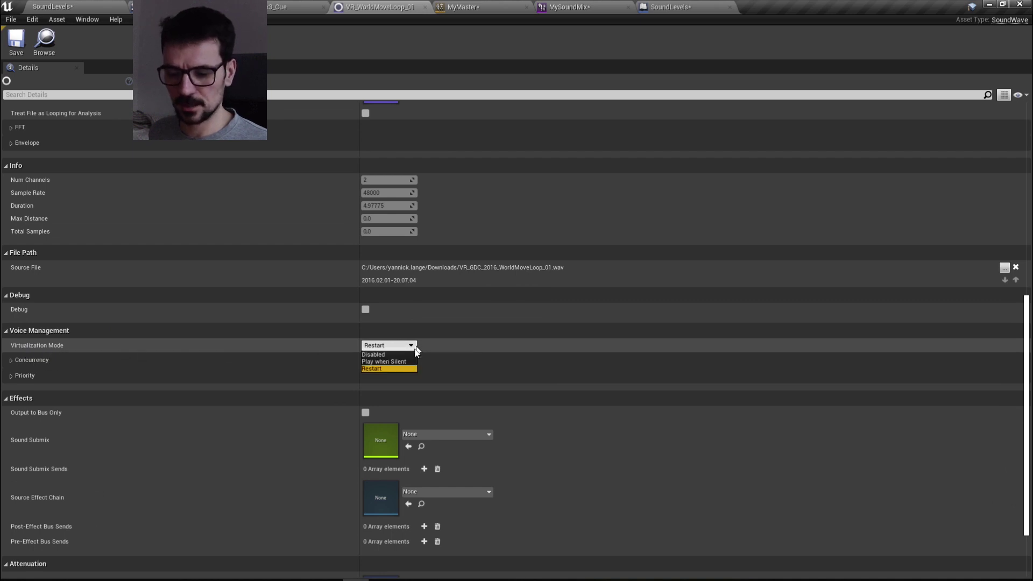
mouse_move(407, 365)
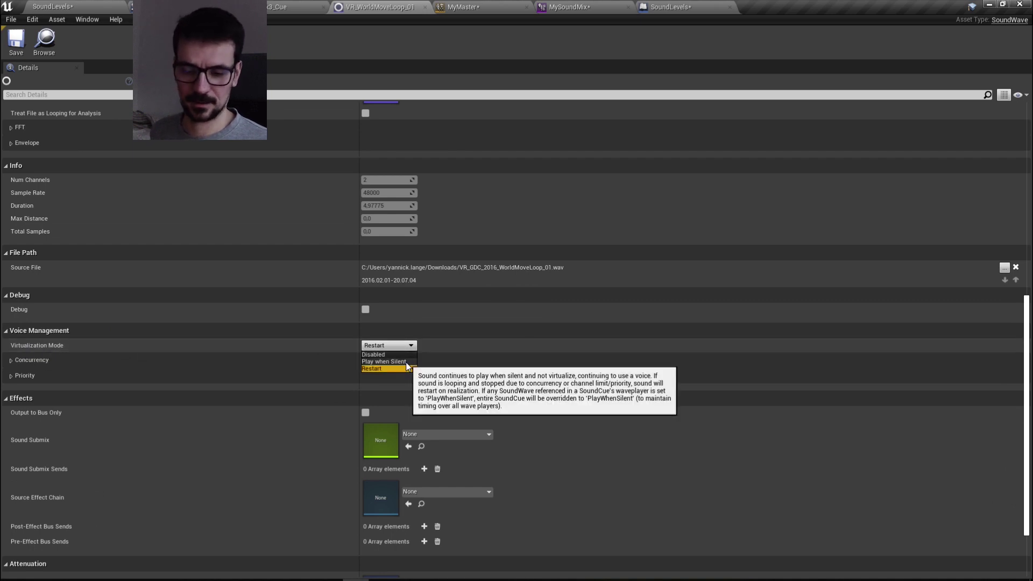
left_click(453, 344)
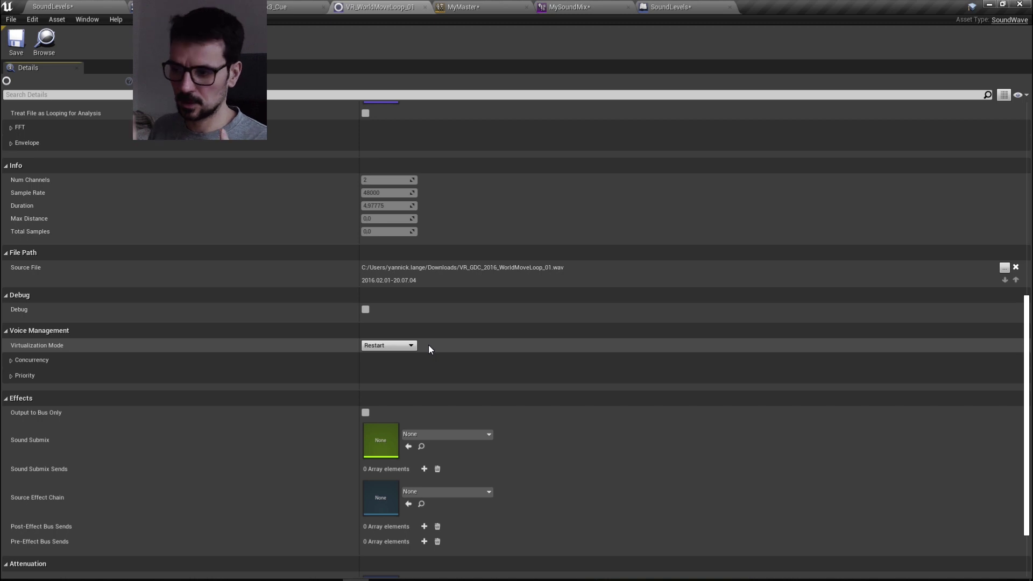
left_click(116, 6)
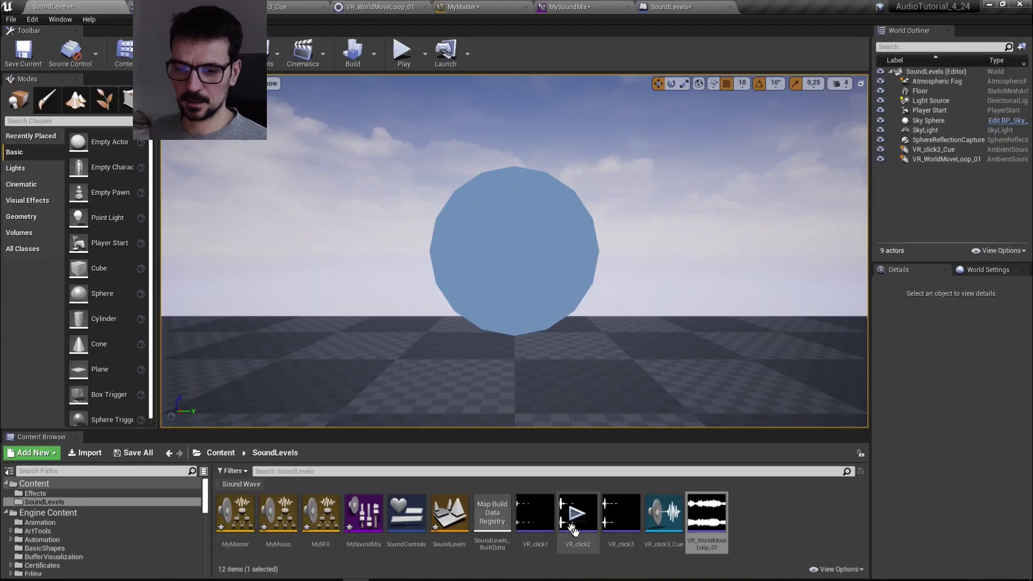
left_click(239, 538)
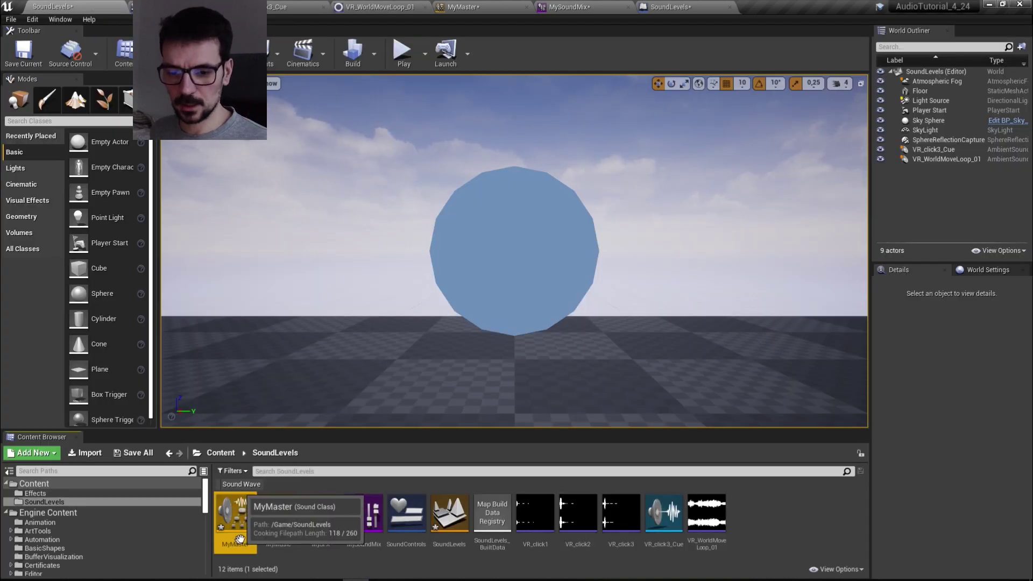
double_click(661, 549)
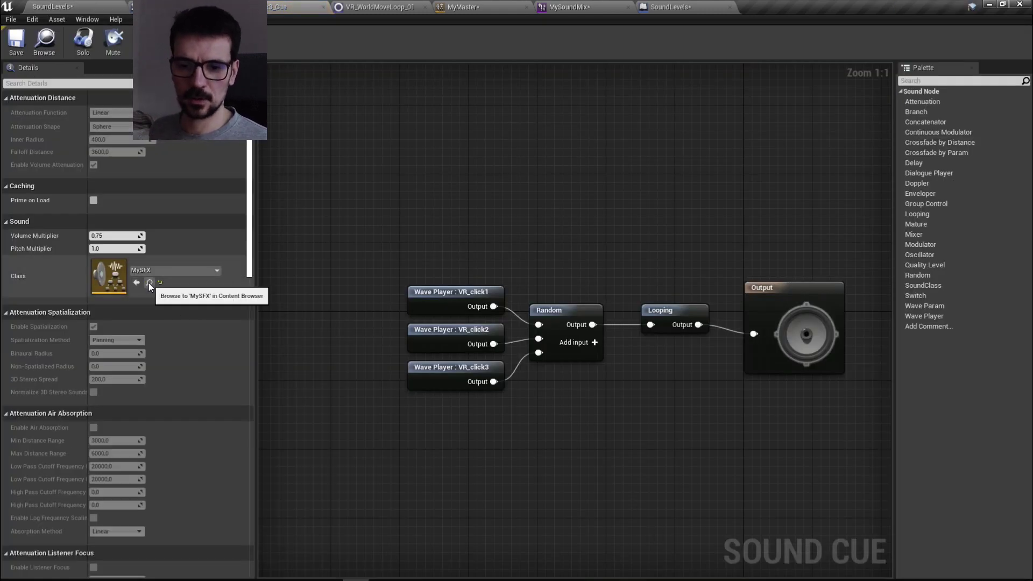
left_click(96, 6)
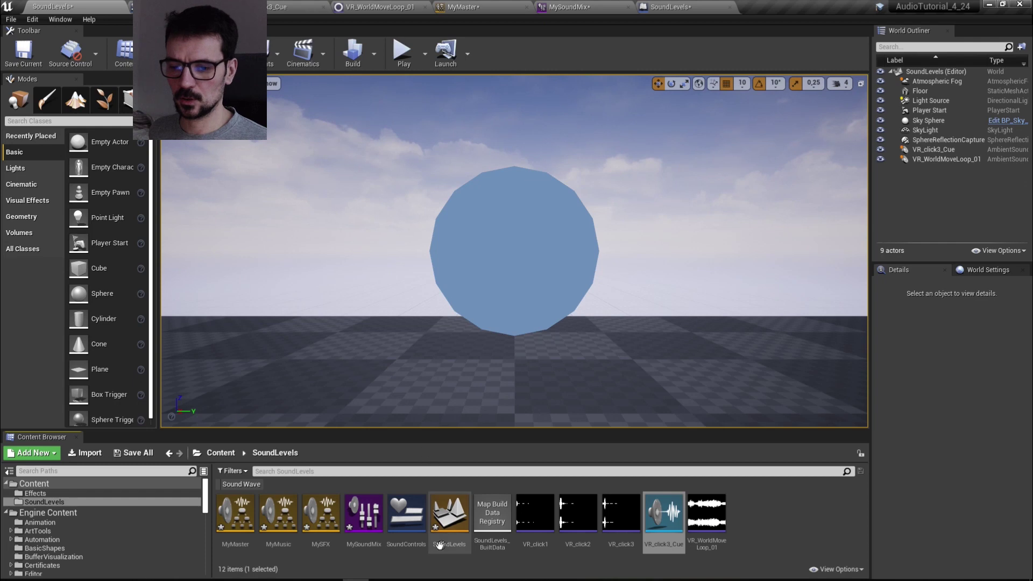
double_click(356, 538)
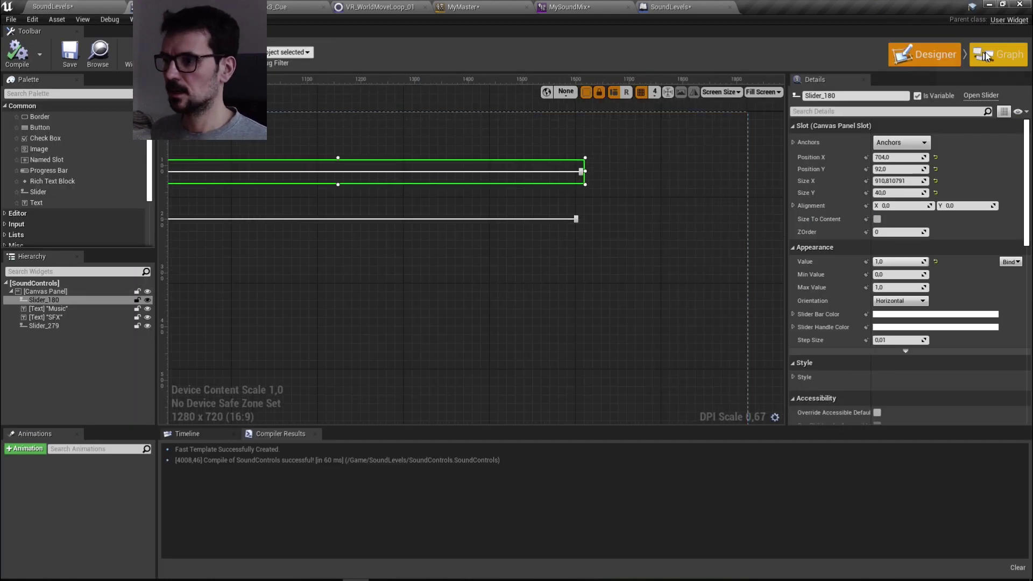
Step: Set the upper Set Sound Mix Class Override node's Fade in Time to 0
left_click(998, 54)
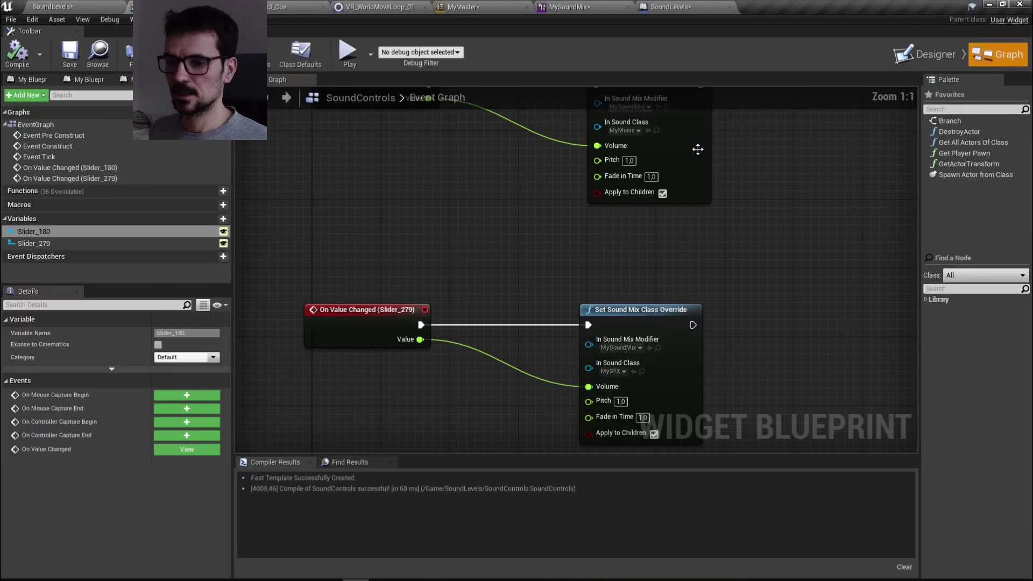
scroll(697, 149, "down", 3)
right_click_drag(456, 194, 574, 192)
scroll(574, 192, "up", 3)
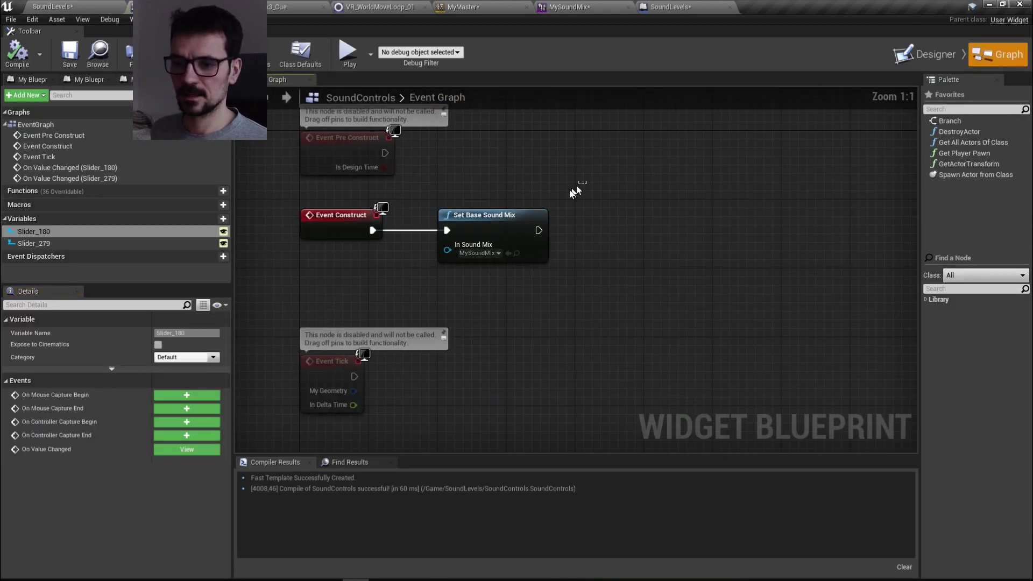
left_click_drag(574, 192, 424, 297)
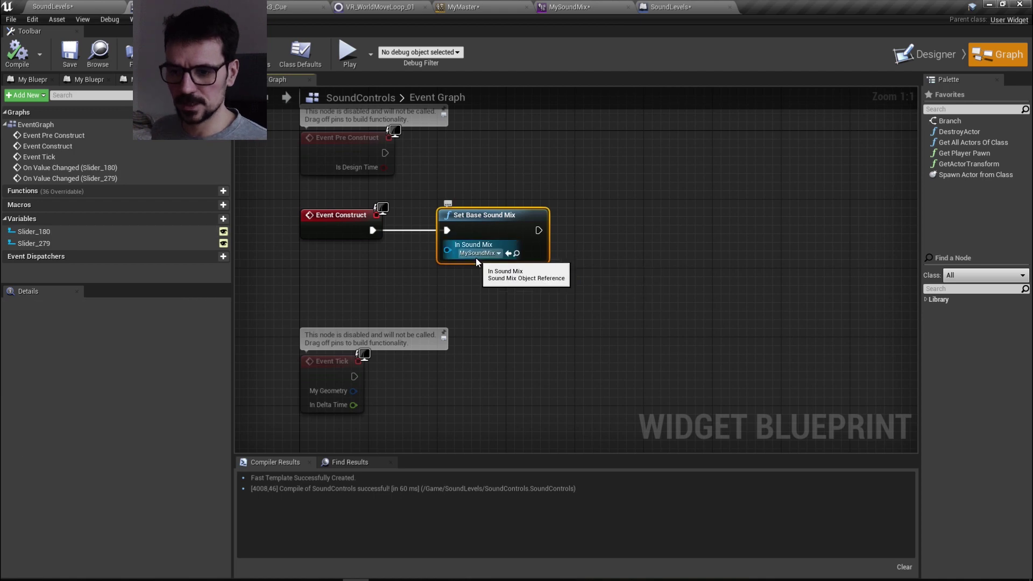
right_click_drag(475, 258, 484, 86)
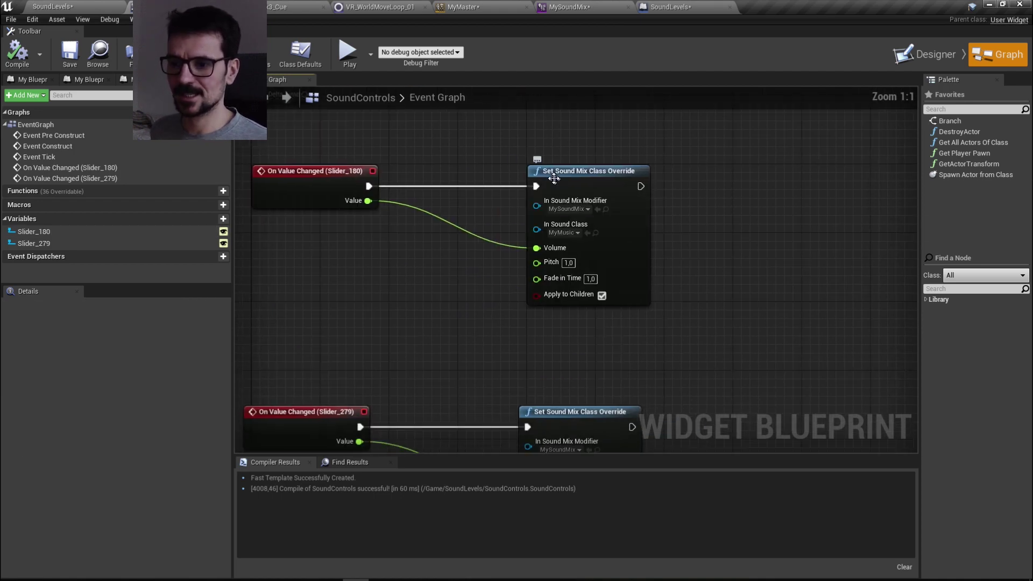
mouse_move(555, 178)
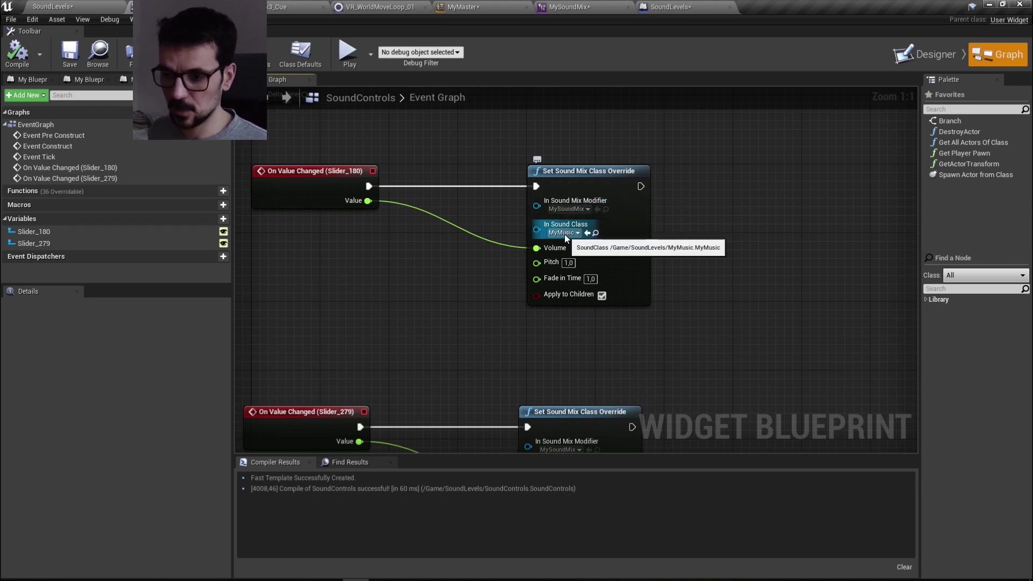
right_click_drag(563, 234, 587, 76)
right_click_drag(582, 317, 505, 444)
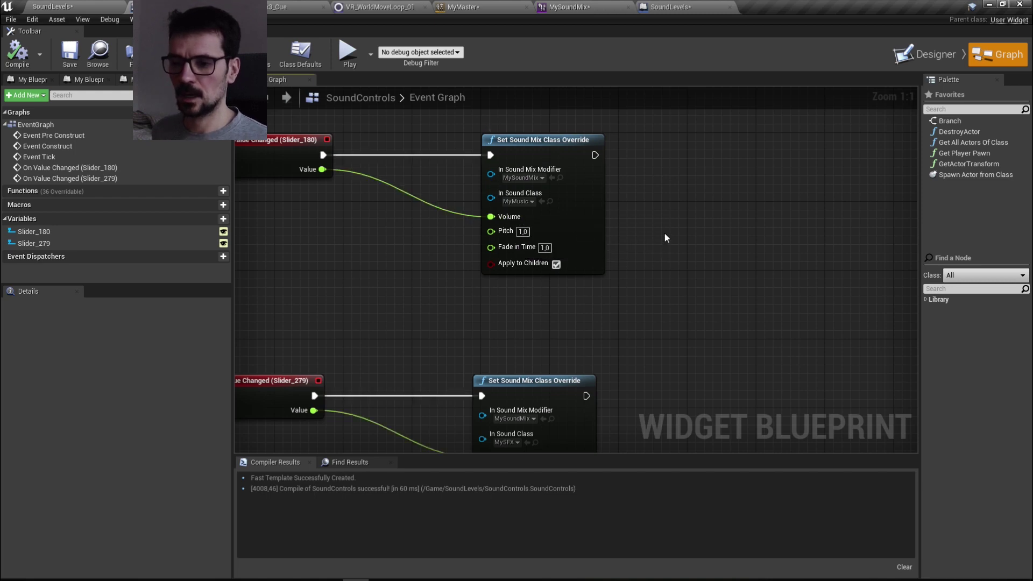
right_click_drag(666, 237, 638, 210)
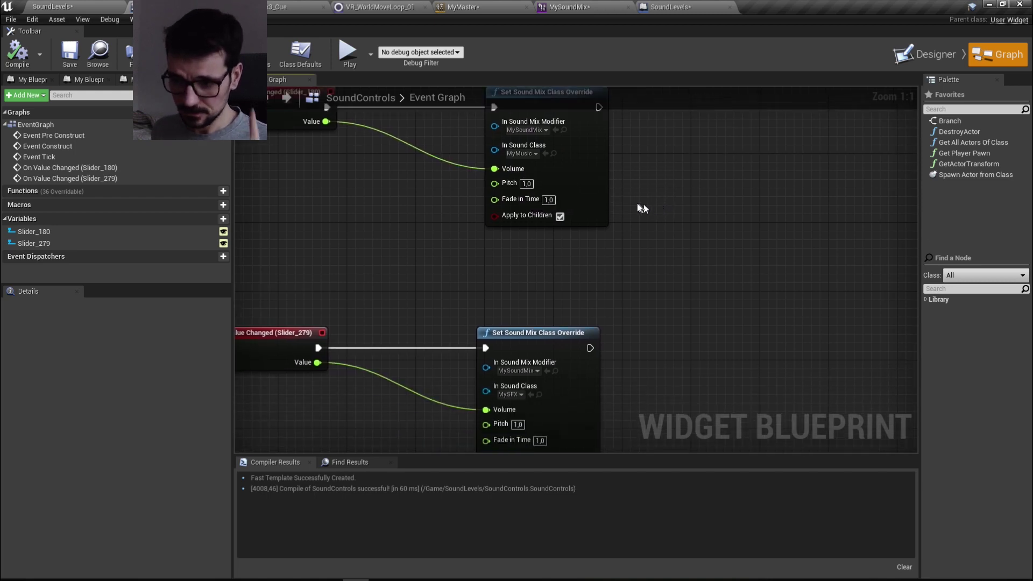
left_click(548, 199)
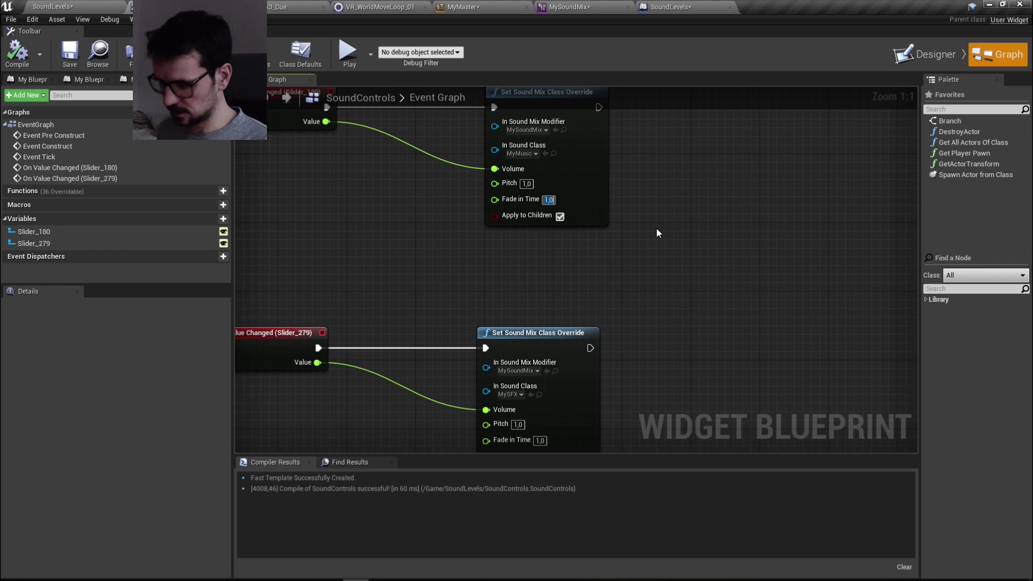
type("0")
key("Return")
Step: Set the lower override node's Fade in Time to 0 as well
right_click_drag(656, 227, 634, 161)
left_click(542, 334)
type("0")
key("Return")
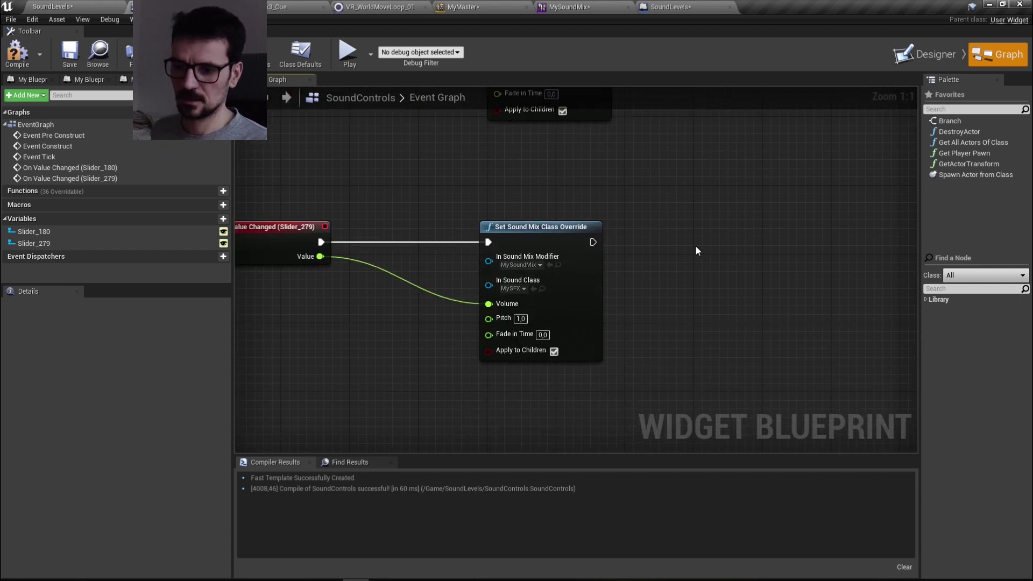
right_click_drag(695, 245, 695, 343)
Step: Compile the SoundControls widget and start playing the level
left_click(15, 56)
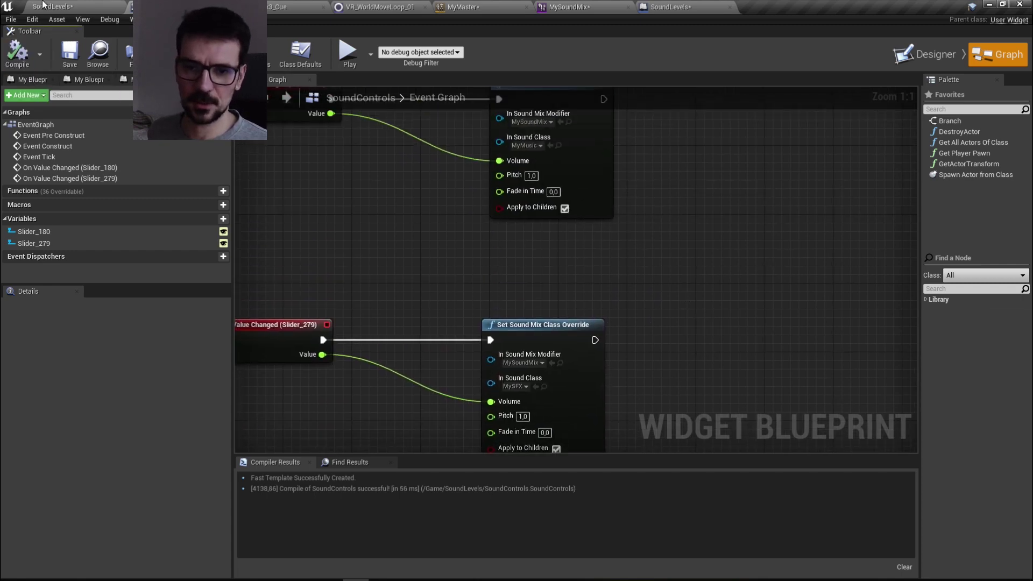
left_click(53, 7)
left_click(404, 51)
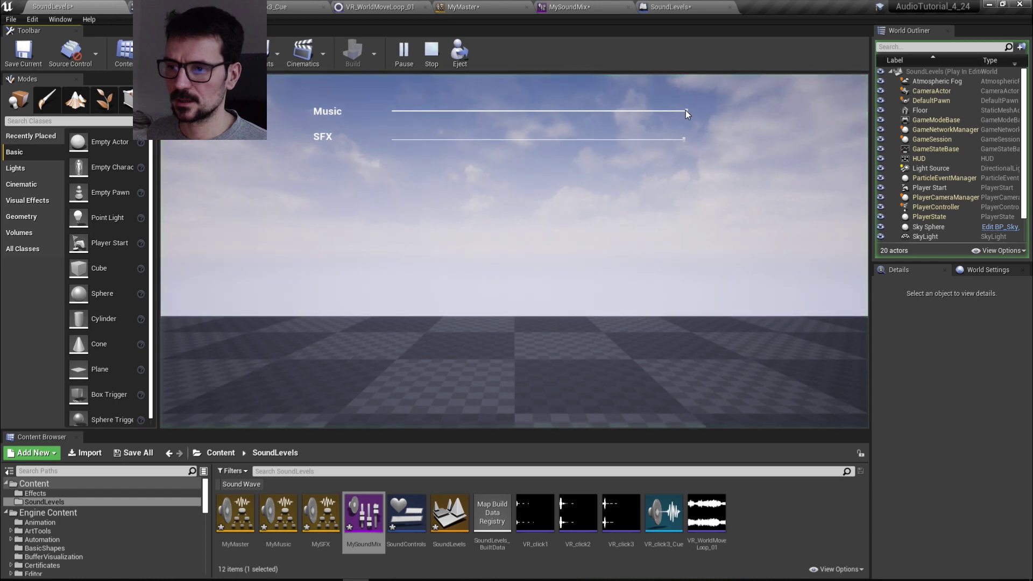
Step: Test the Music and SFX sliders in play mode, then stop the session
left_click_drag(686, 111, 791, 116)
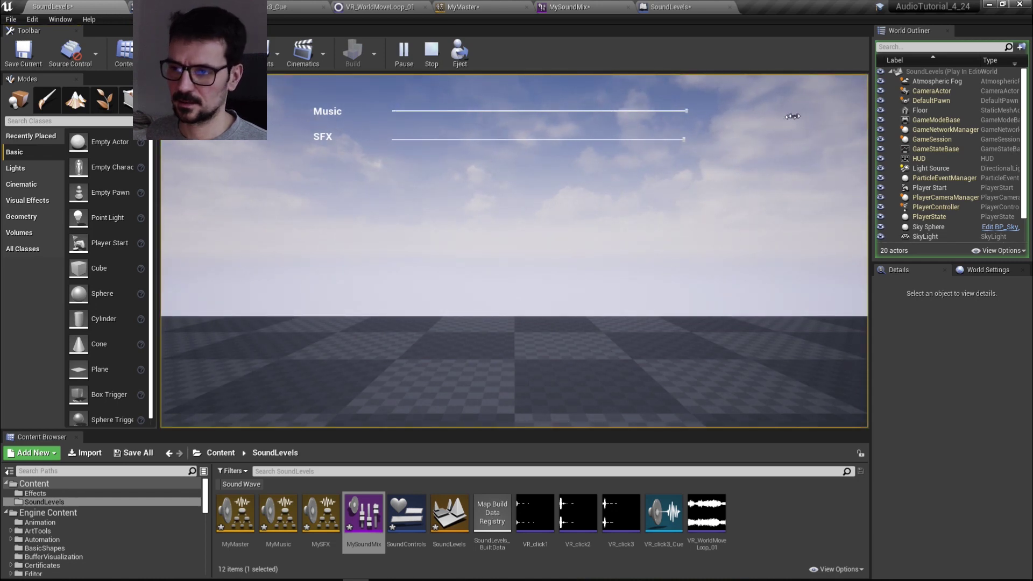
left_click_drag(685, 141, 243, 148)
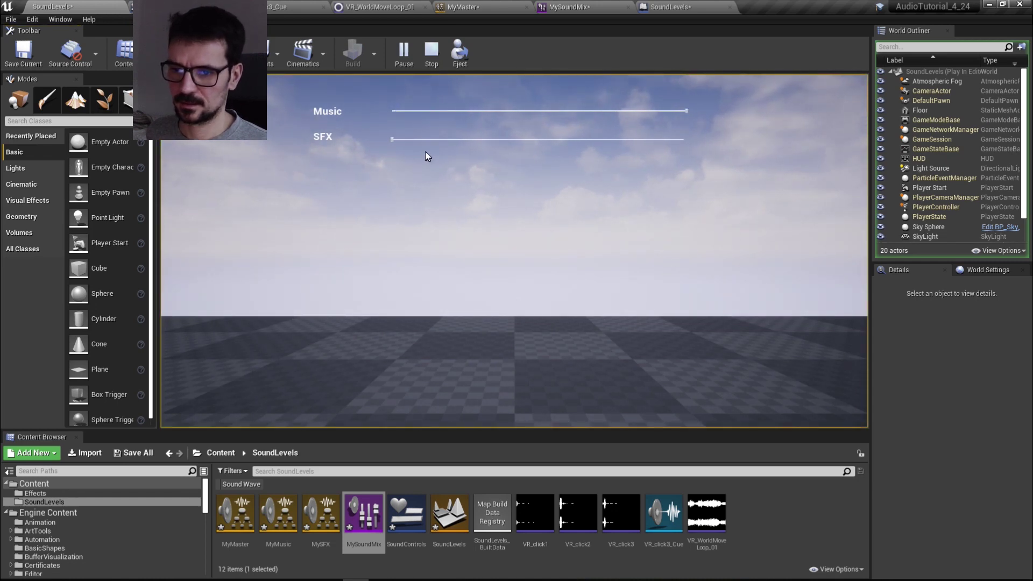
left_click_drag(391, 140, 792, 149)
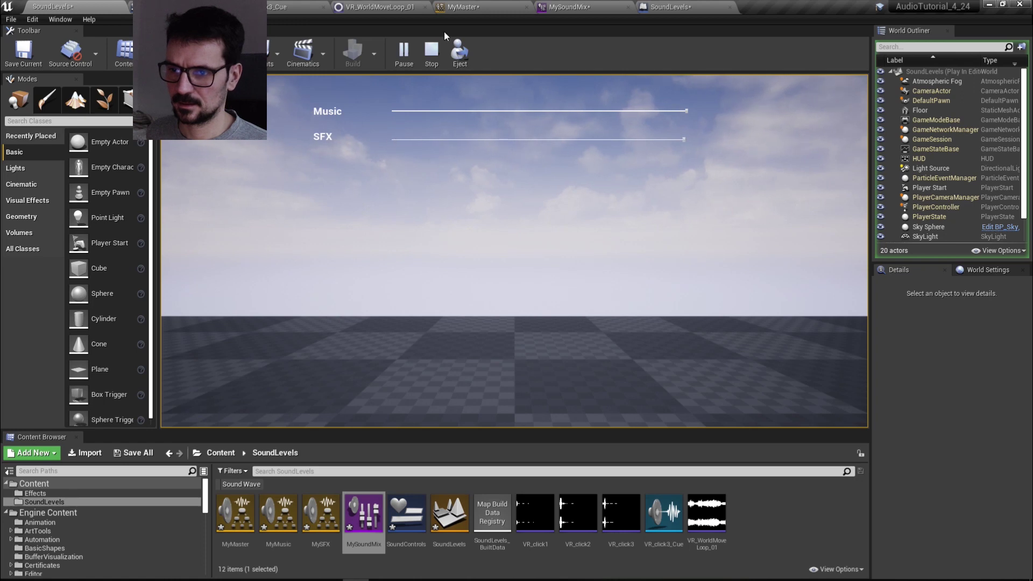
left_click(432, 52)
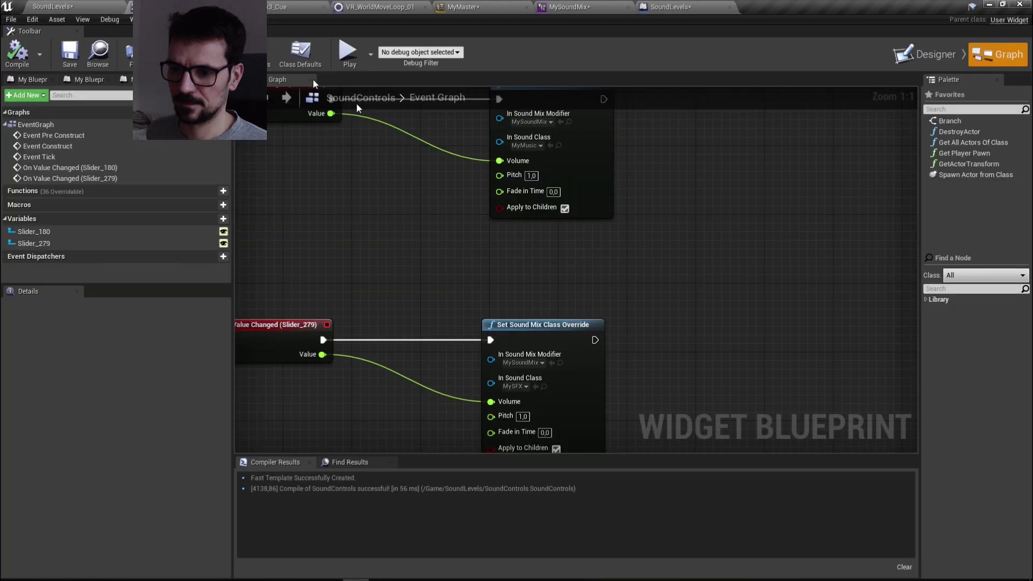
Step: Rewire the Music slider's Value to Pitch, recompile, and test the pitch change in play
left_click_drag(356, 103, 534, 250)
left_click(16, 52)
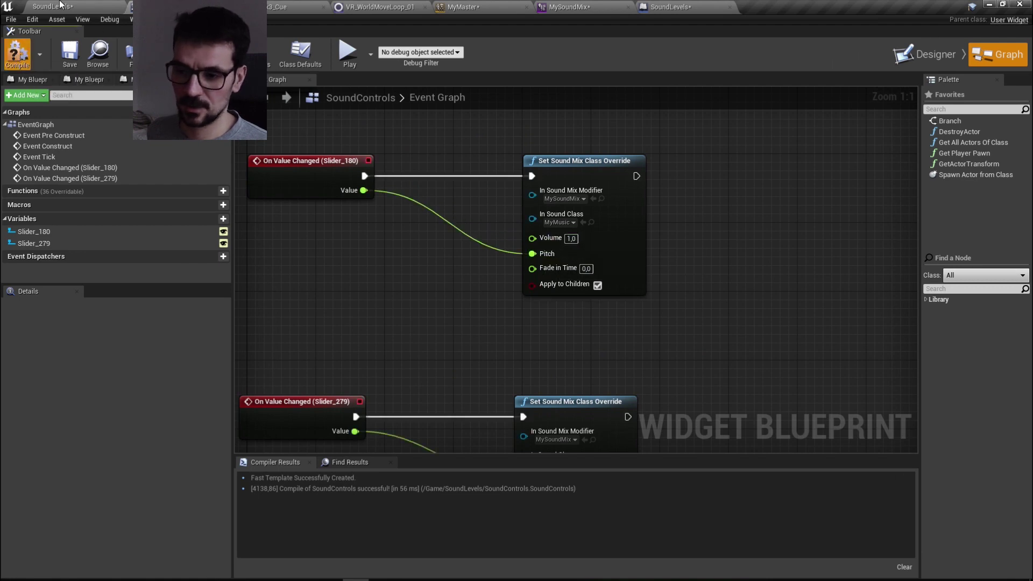
left_click(73, 6)
left_click(402, 51)
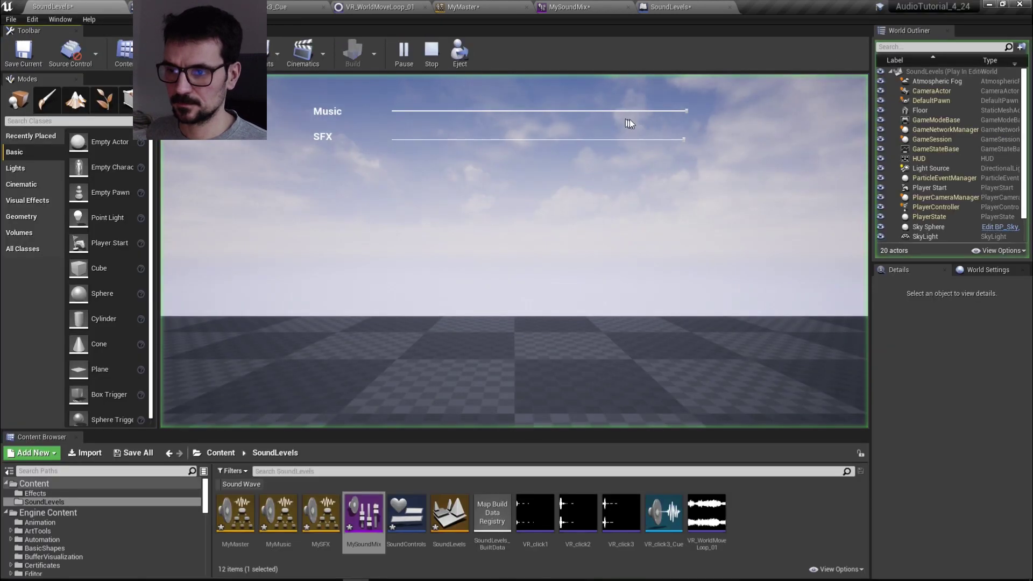
left_click_drag(531, 113, 743, 114)
key("Escape")
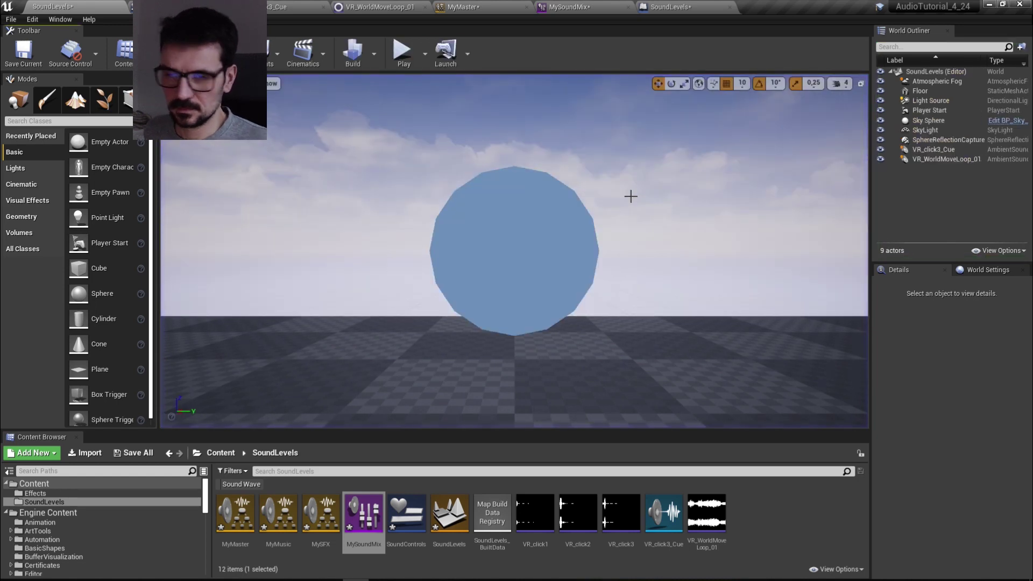